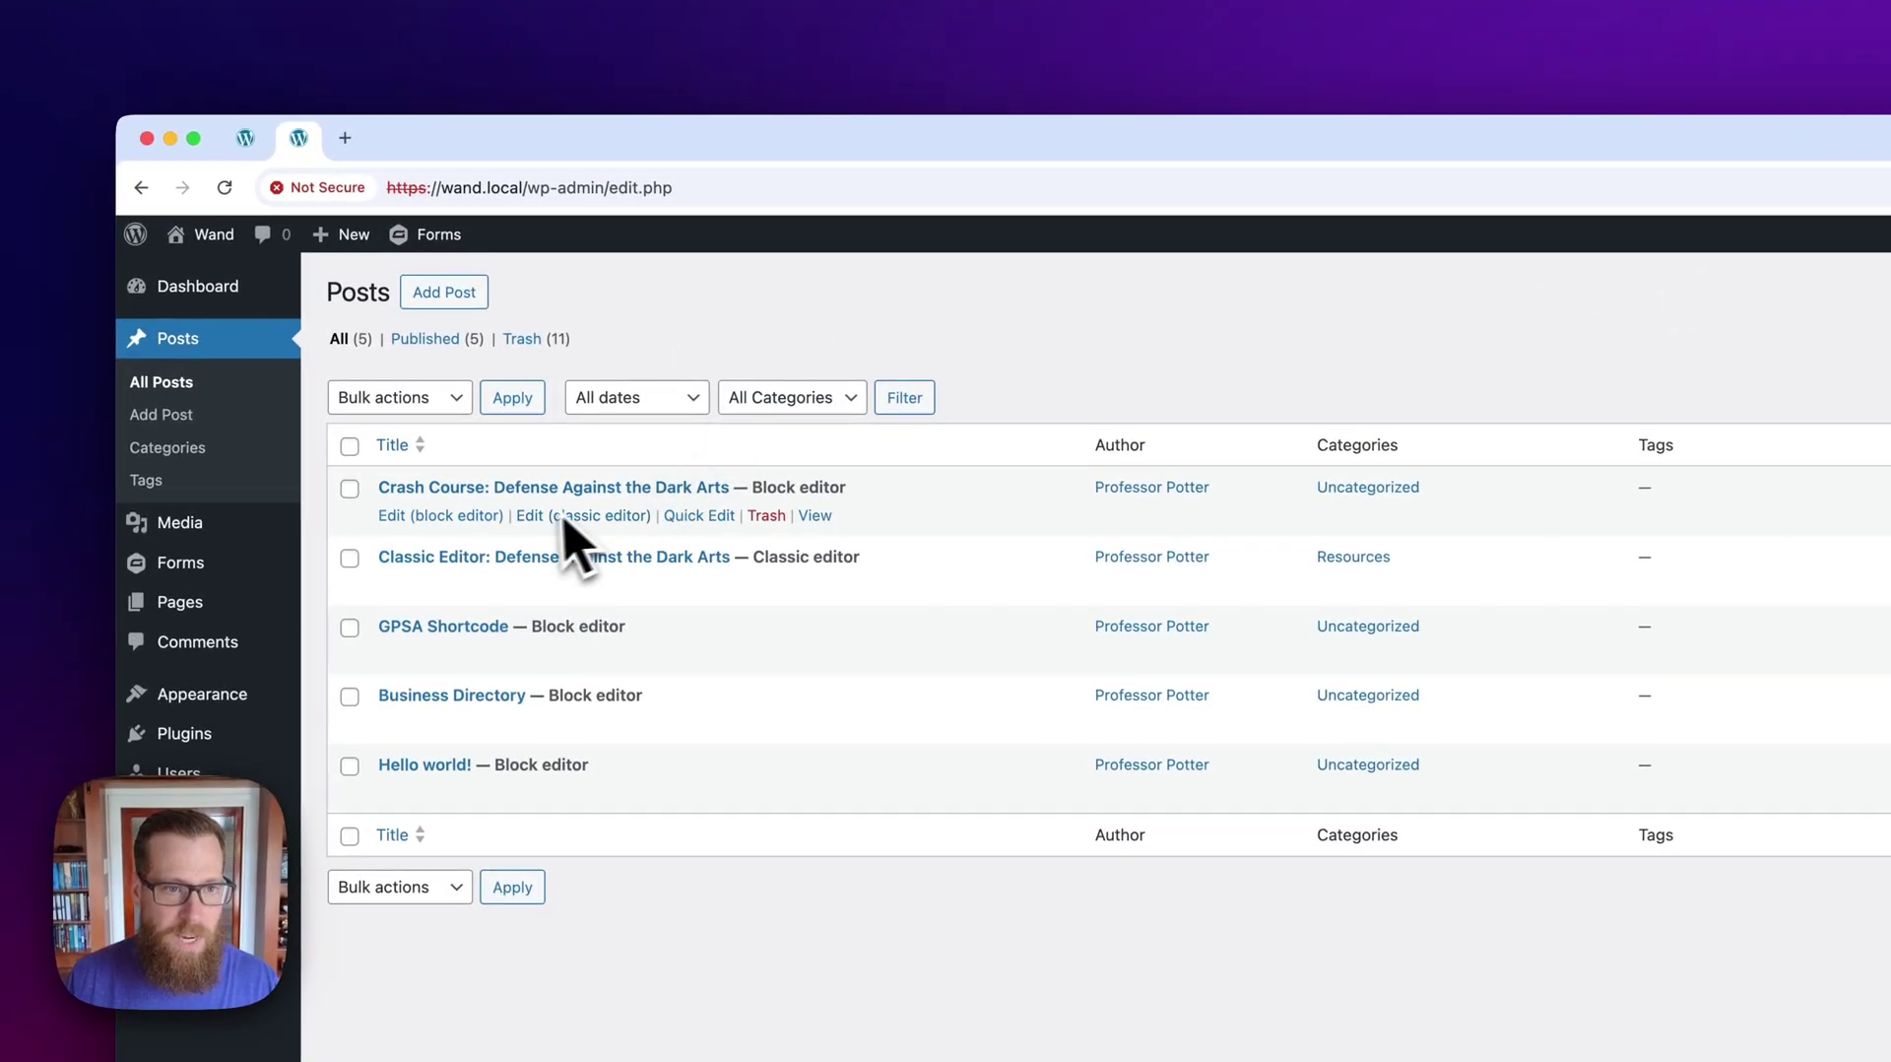
Step: Open the "Crash Course: Defense Against the Dark Arts" post in the block editor in a new browser tab and look over its content
{"action": "left_click", "coordinate": [532, 500], "text": "super"}
{"action": "left_click", "coordinate": [446, 138]}
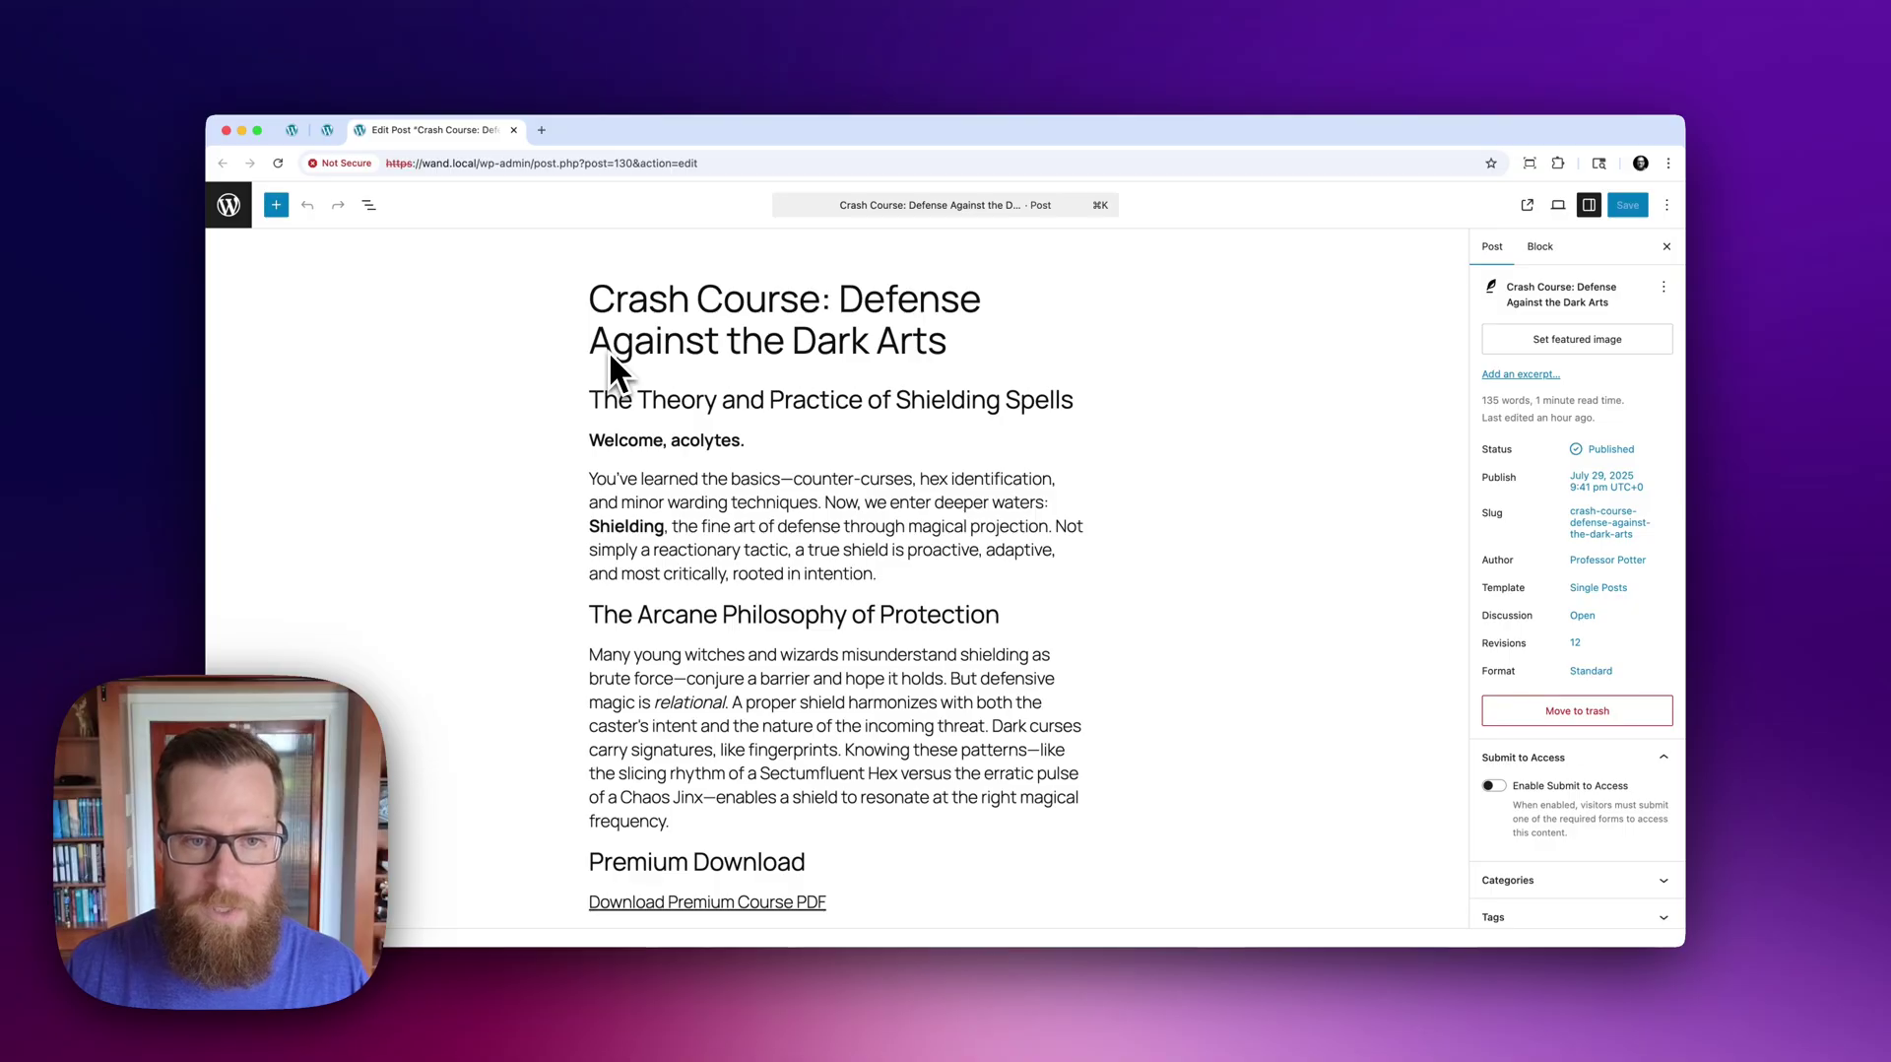
{"action": "scroll", "coordinate": [714, 335], "scroll_direction": "down", "scroll_amount": 2}
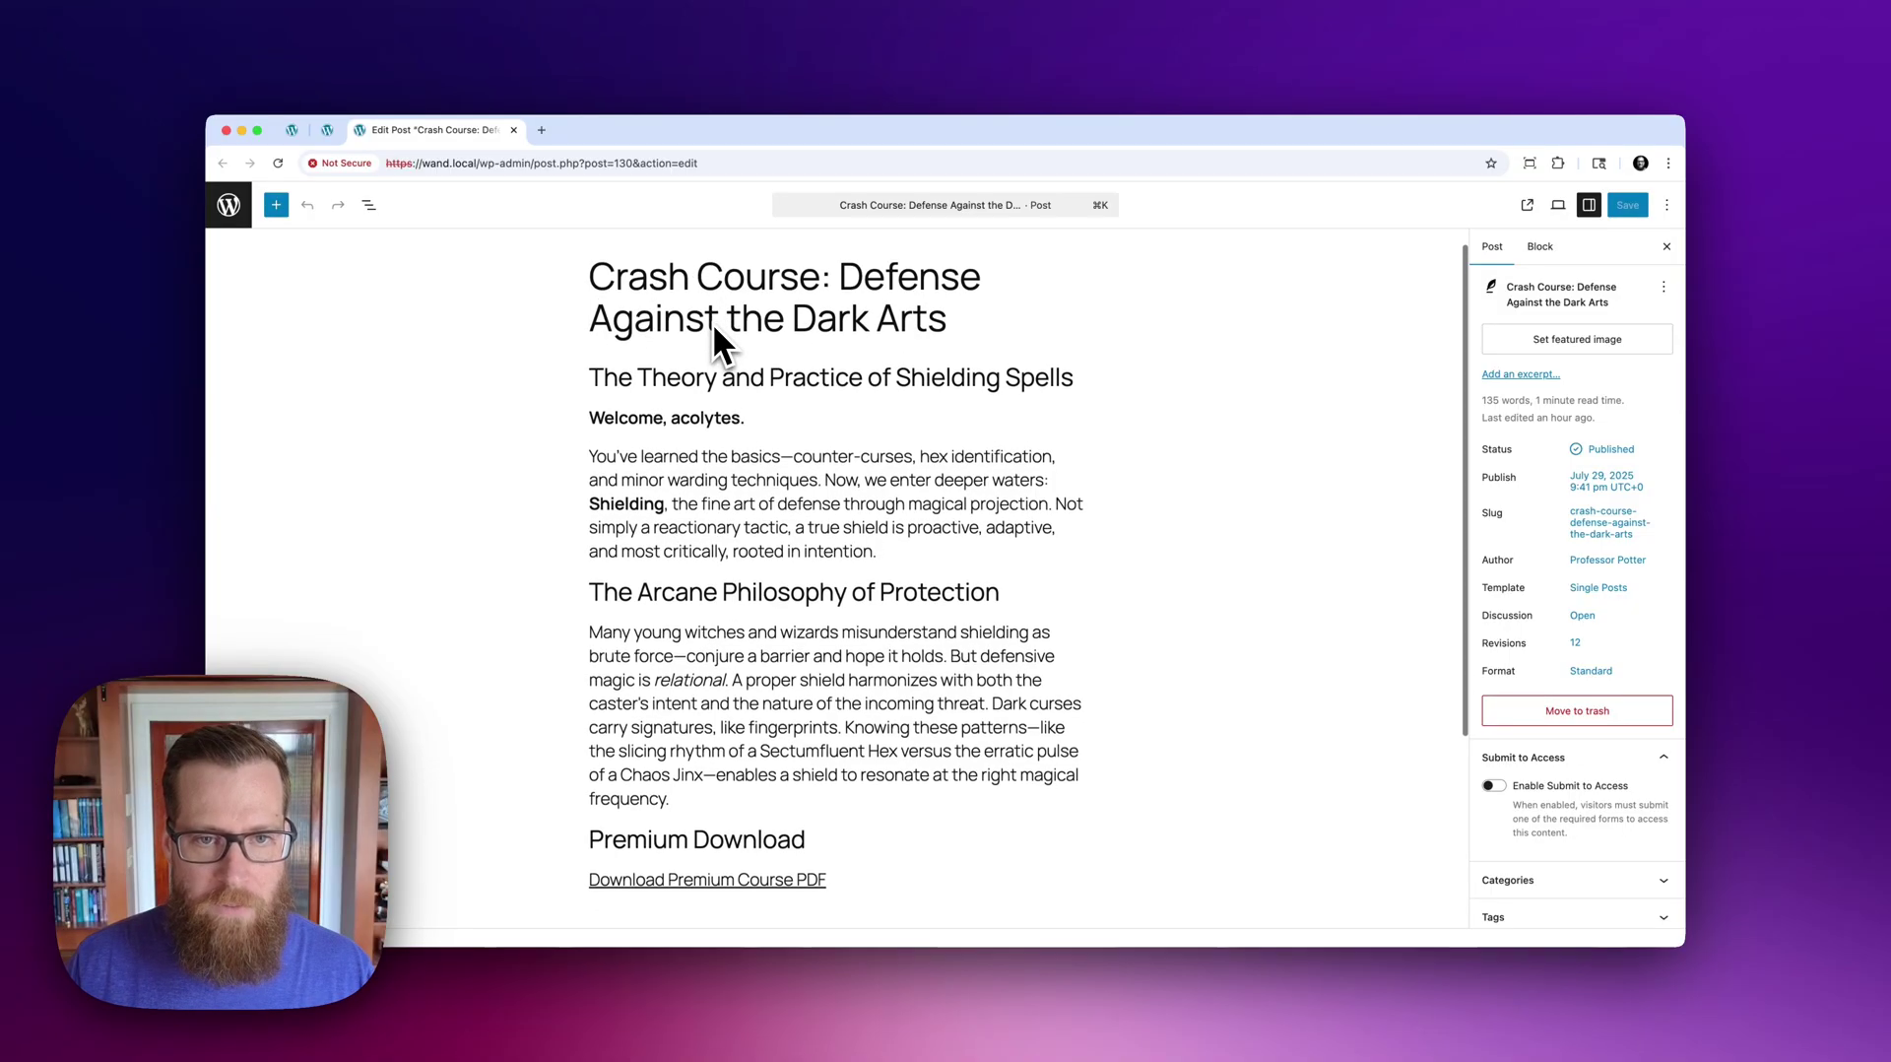
{"action": "scroll", "coordinate": [714, 334], "scroll_direction": "up", "scroll_amount": 2}
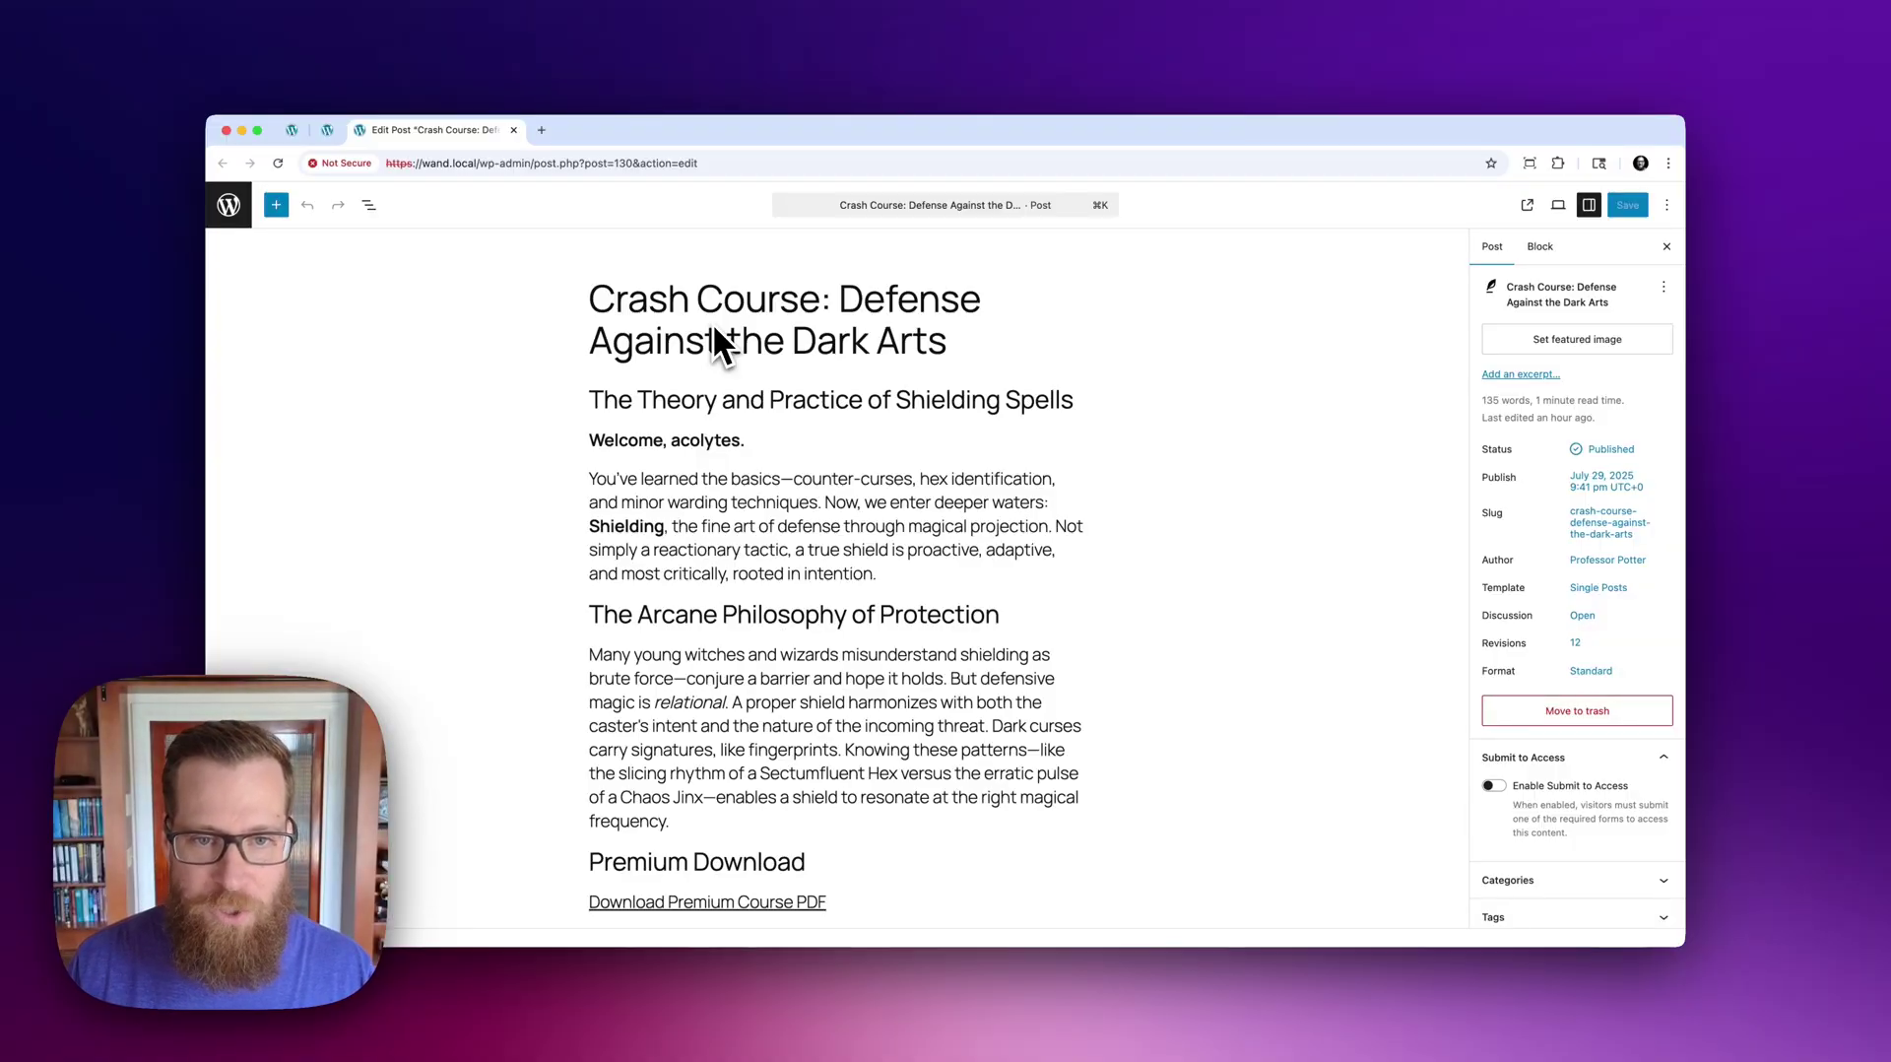
{"action": "scroll", "coordinate": [714, 328], "scroll_direction": "down", "scroll_amount": 2}
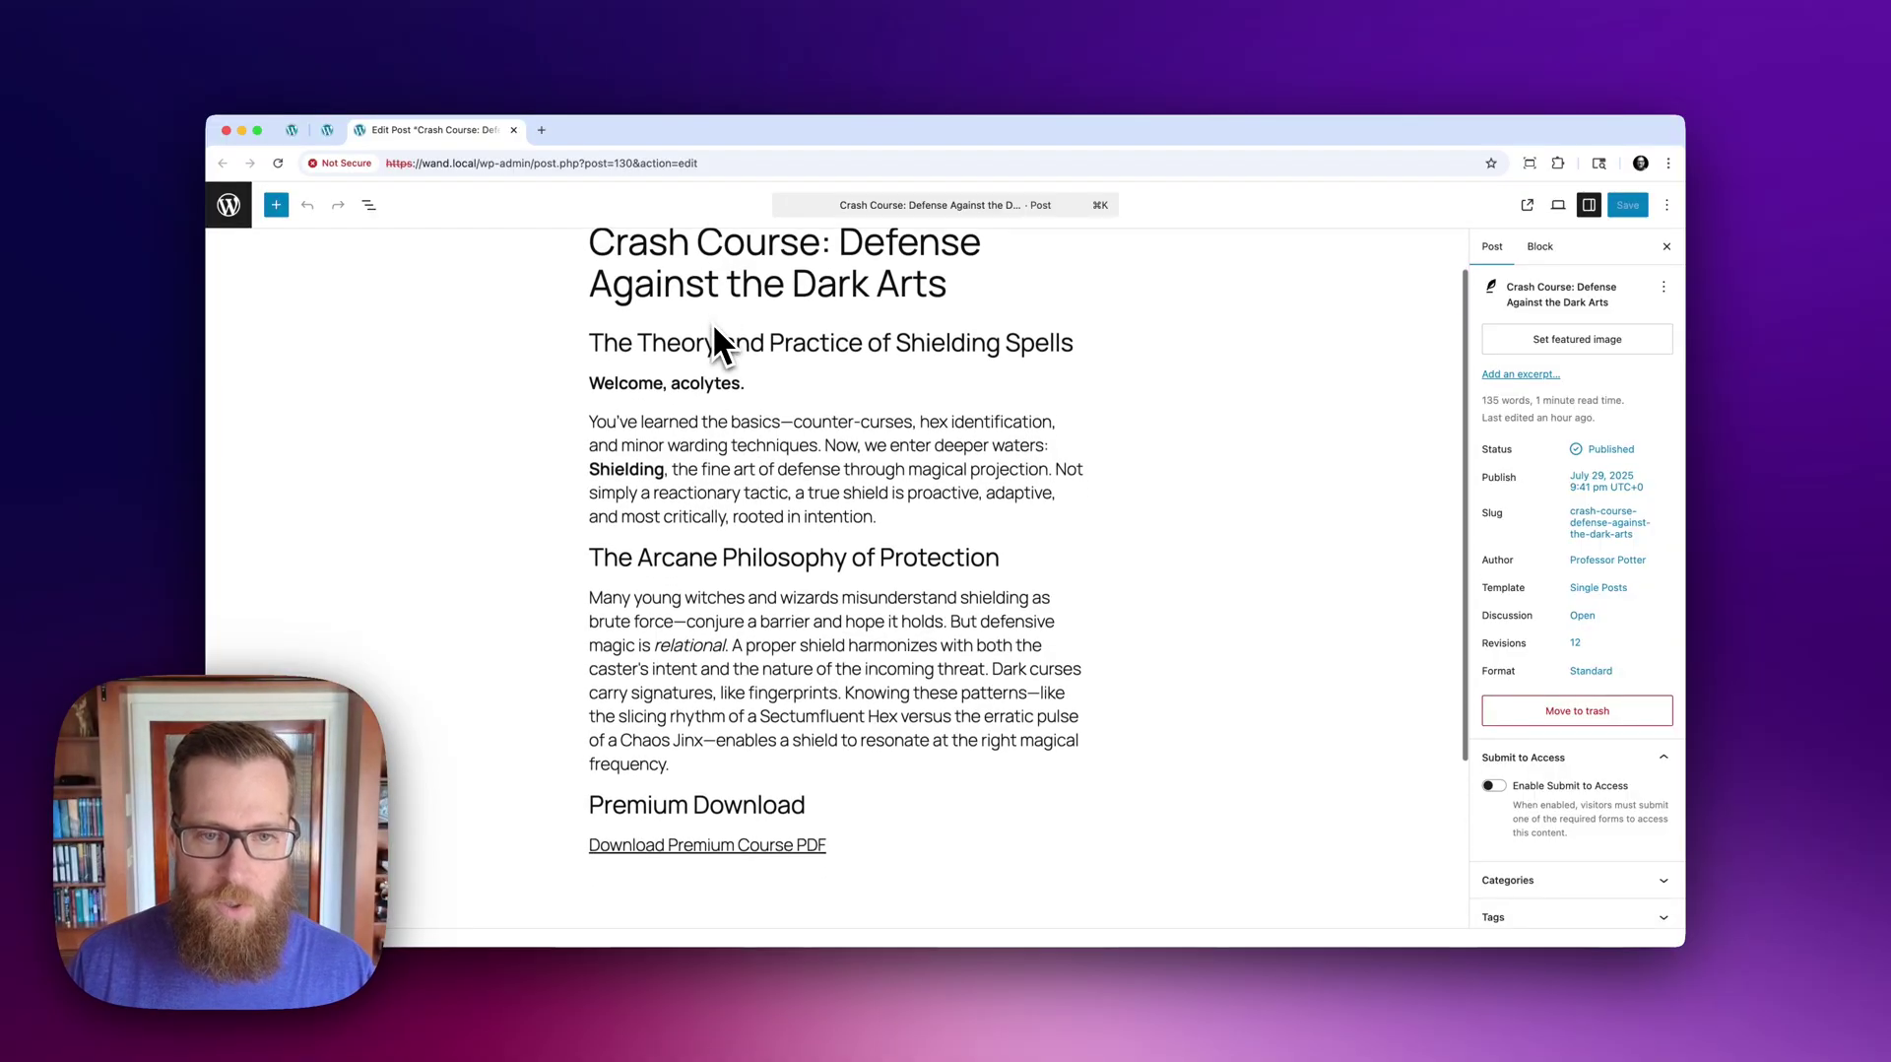
{"action": "scroll", "coordinate": [714, 328], "scroll_direction": "up", "scroll_amount": 2}
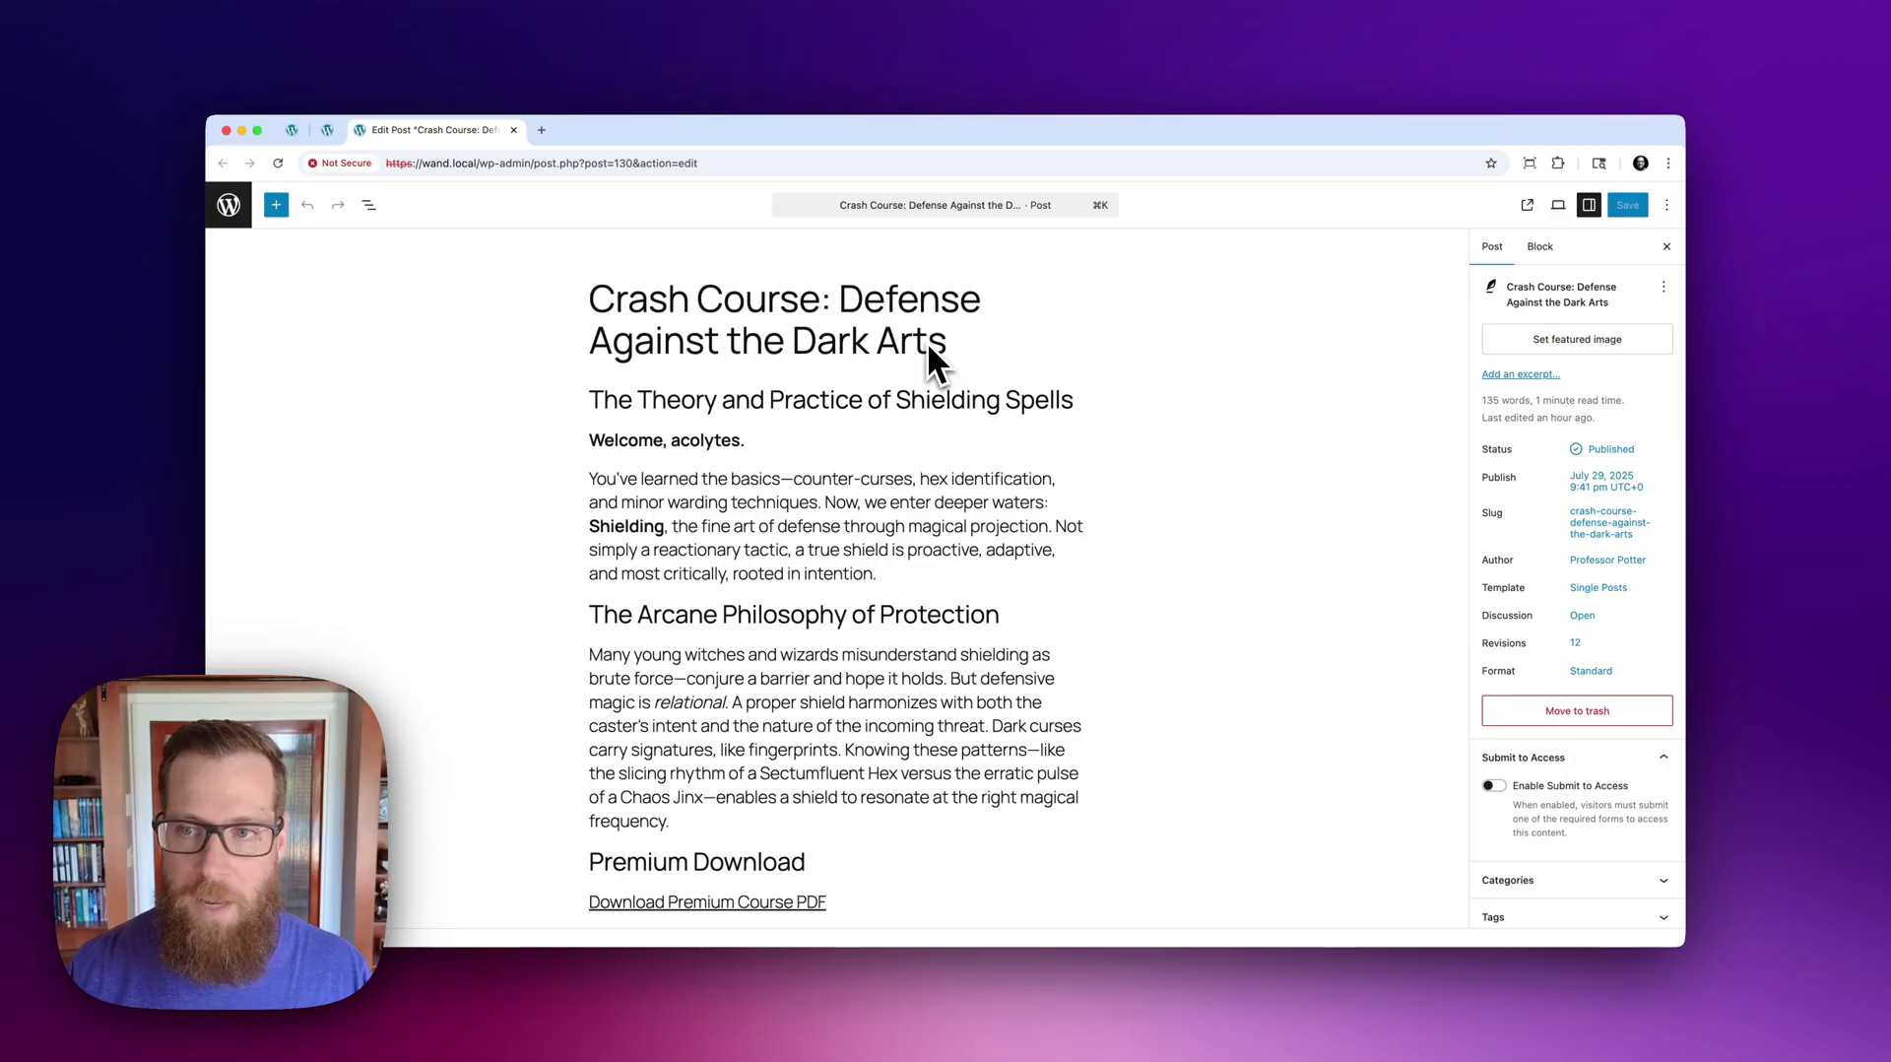
Step: Enable Submit to Access for the whole post and choose Registration Form as the required form
{"action": "scroll", "coordinate": [1533, 410], "scroll_direction": "down", "scroll_amount": 1}
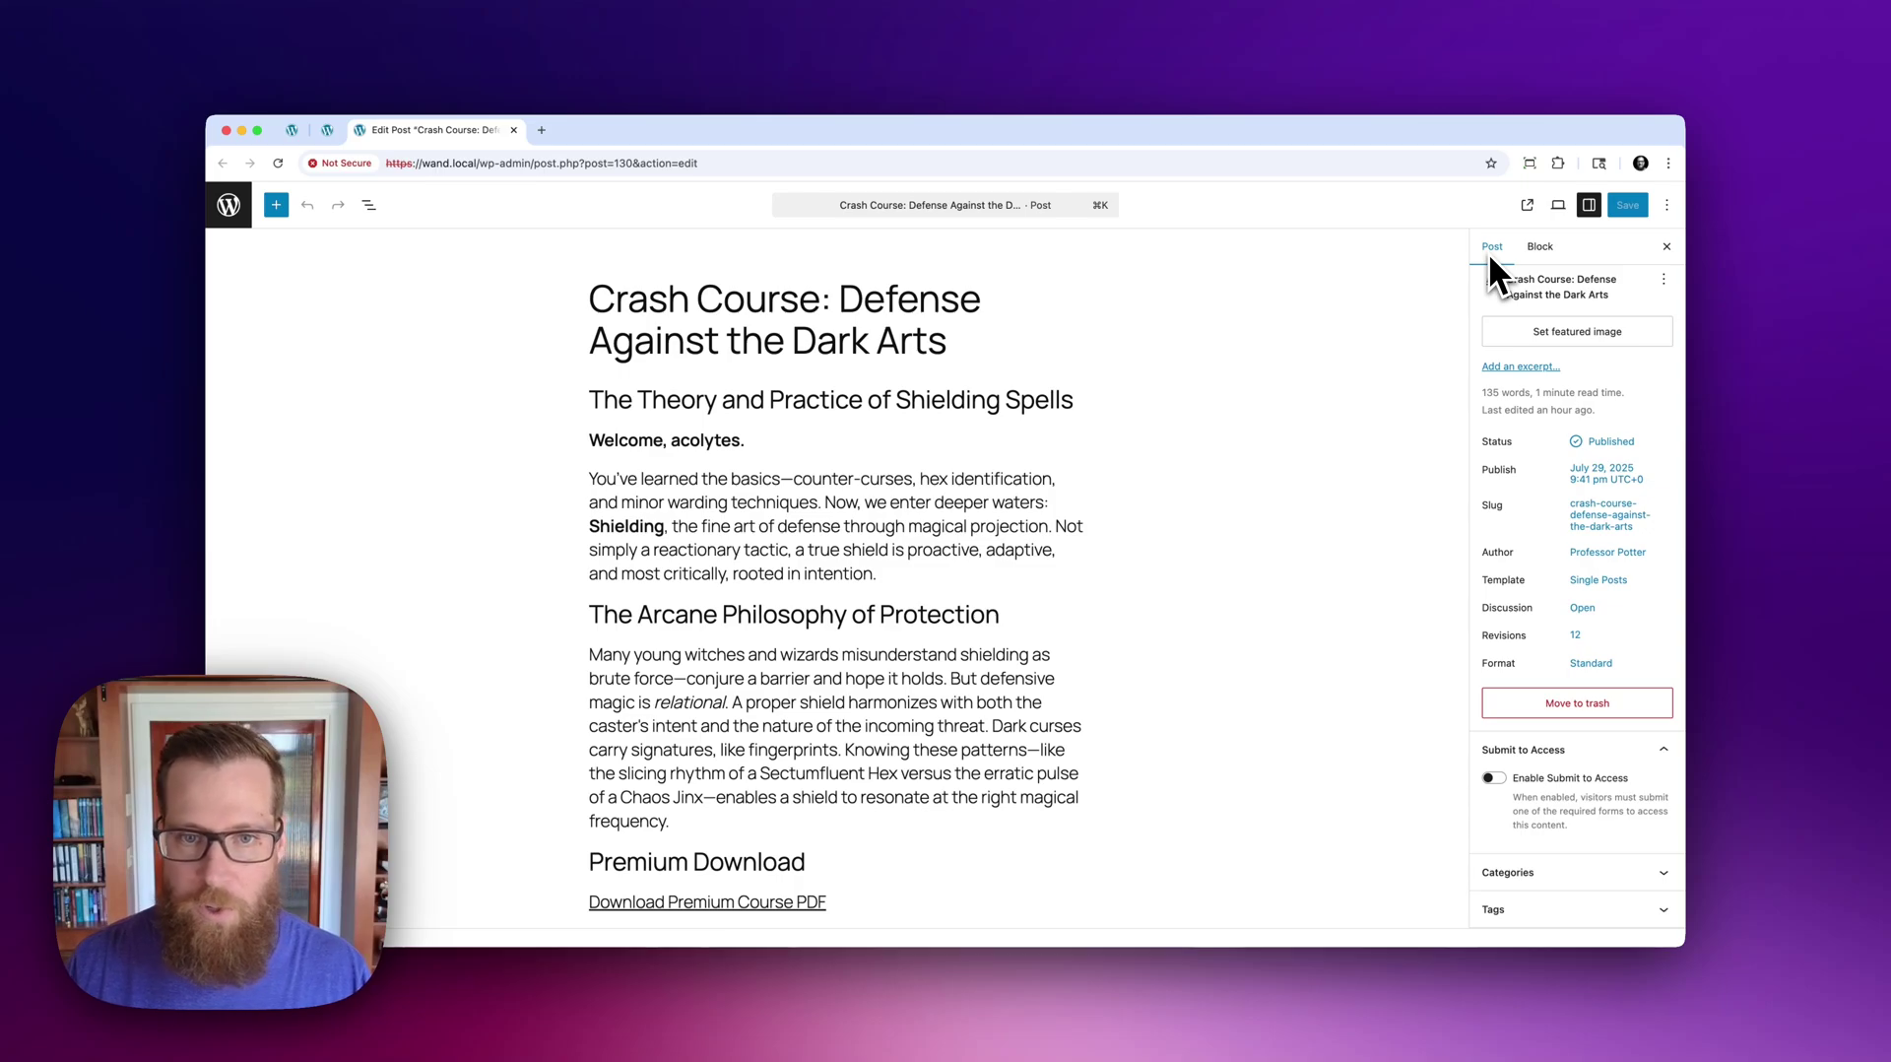
{"action": "left_click", "coordinate": [1494, 778]}
{"action": "scroll", "coordinate": [1576, 747], "scroll_direction": "down", "scroll_amount": 1}
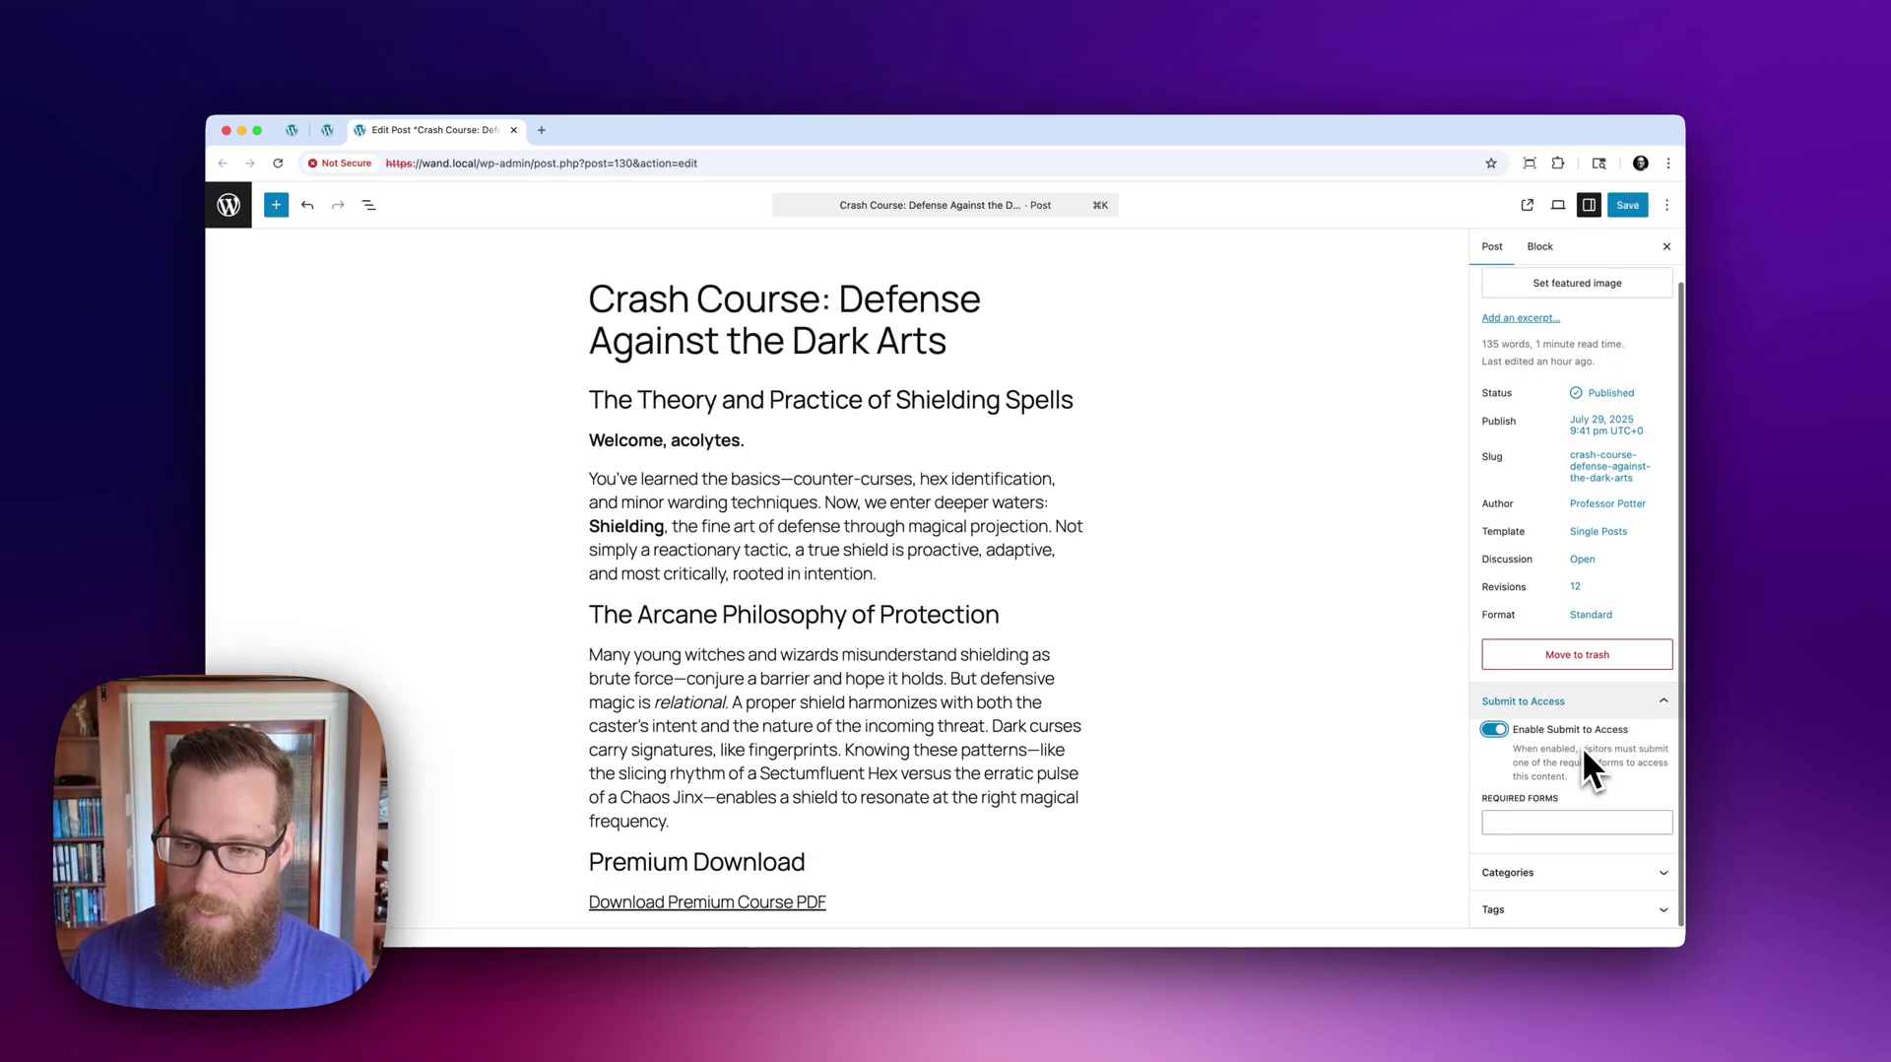
{"action": "left_click", "coordinate": [1510, 821]}
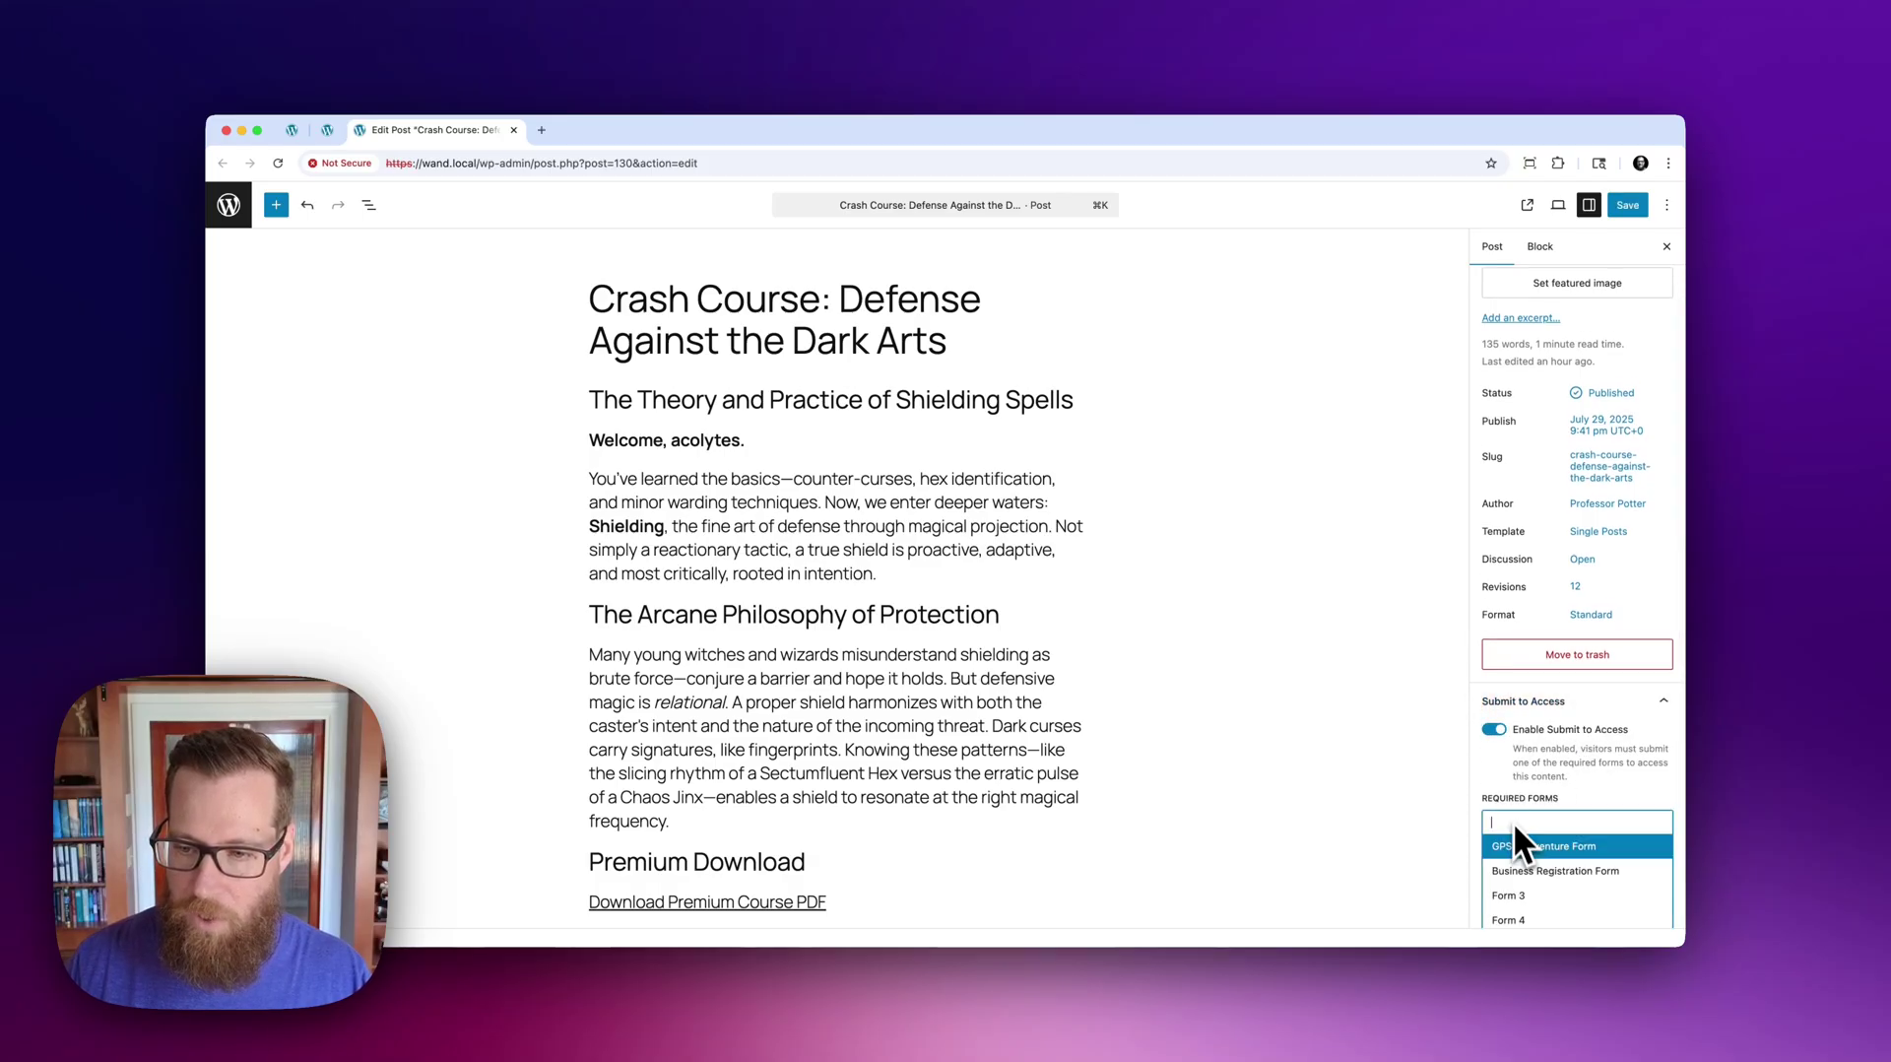
{"action": "scroll", "coordinate": [1519, 861], "scroll_direction": "down", "scroll_amount": 5}
{"action": "scroll", "coordinate": [1519, 861], "scroll_direction": "down", "scroll_amount": 2}
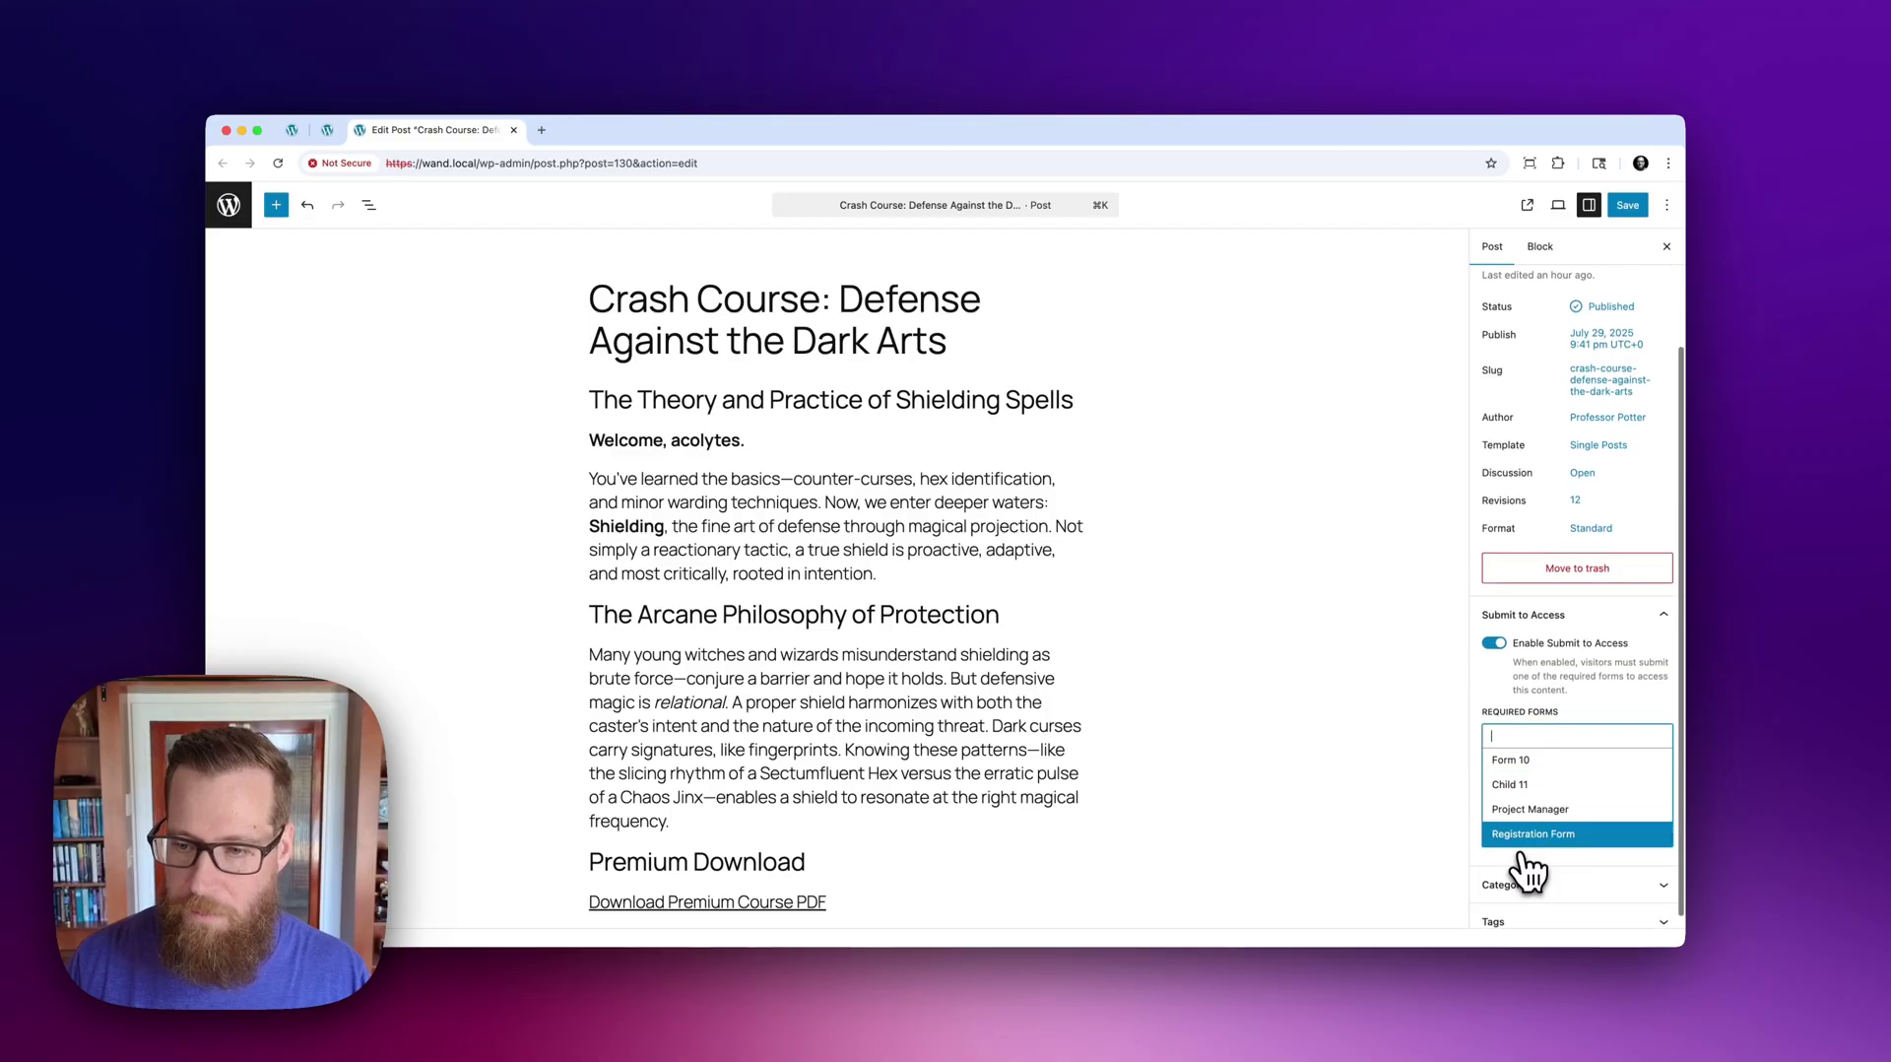
{"action": "left_click", "coordinate": [1529, 837]}
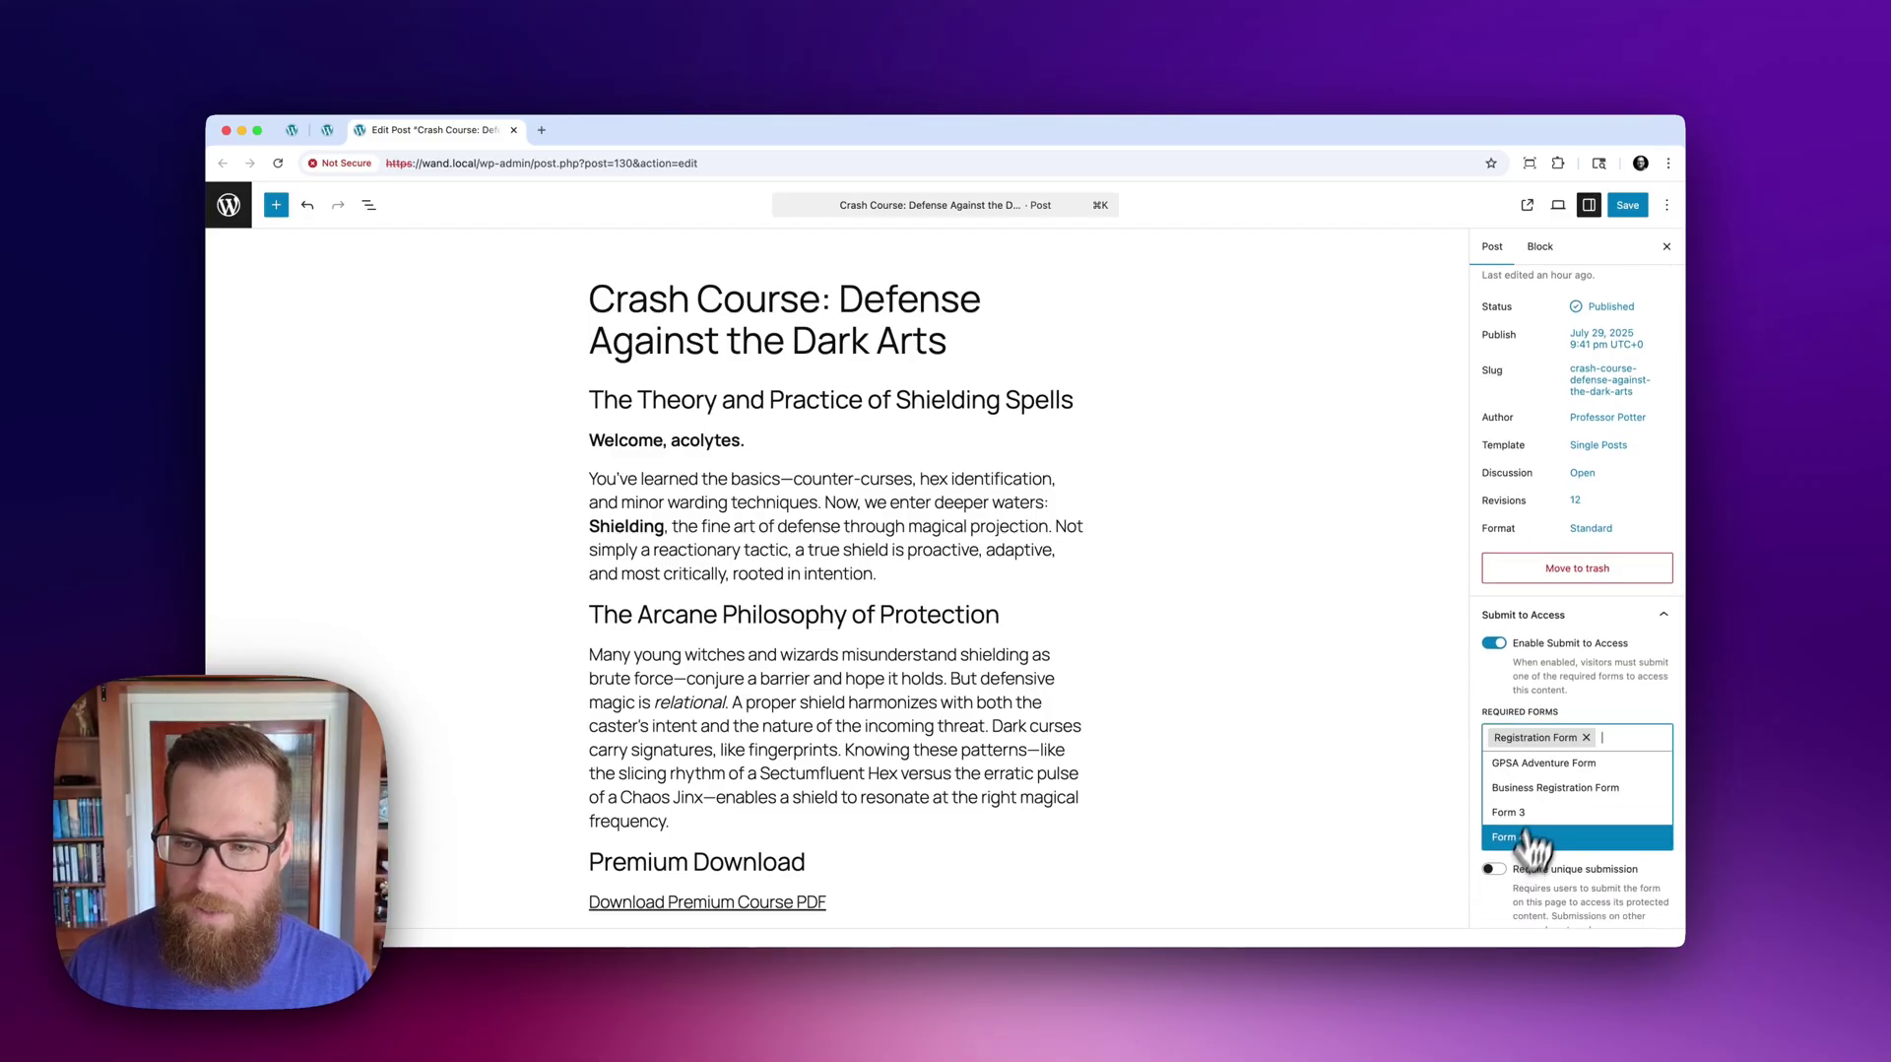
{"action": "left_click", "coordinate": [1578, 695]}
{"action": "scroll", "coordinate": [1578, 695], "scroll_direction": "down", "scroll_amount": 3}
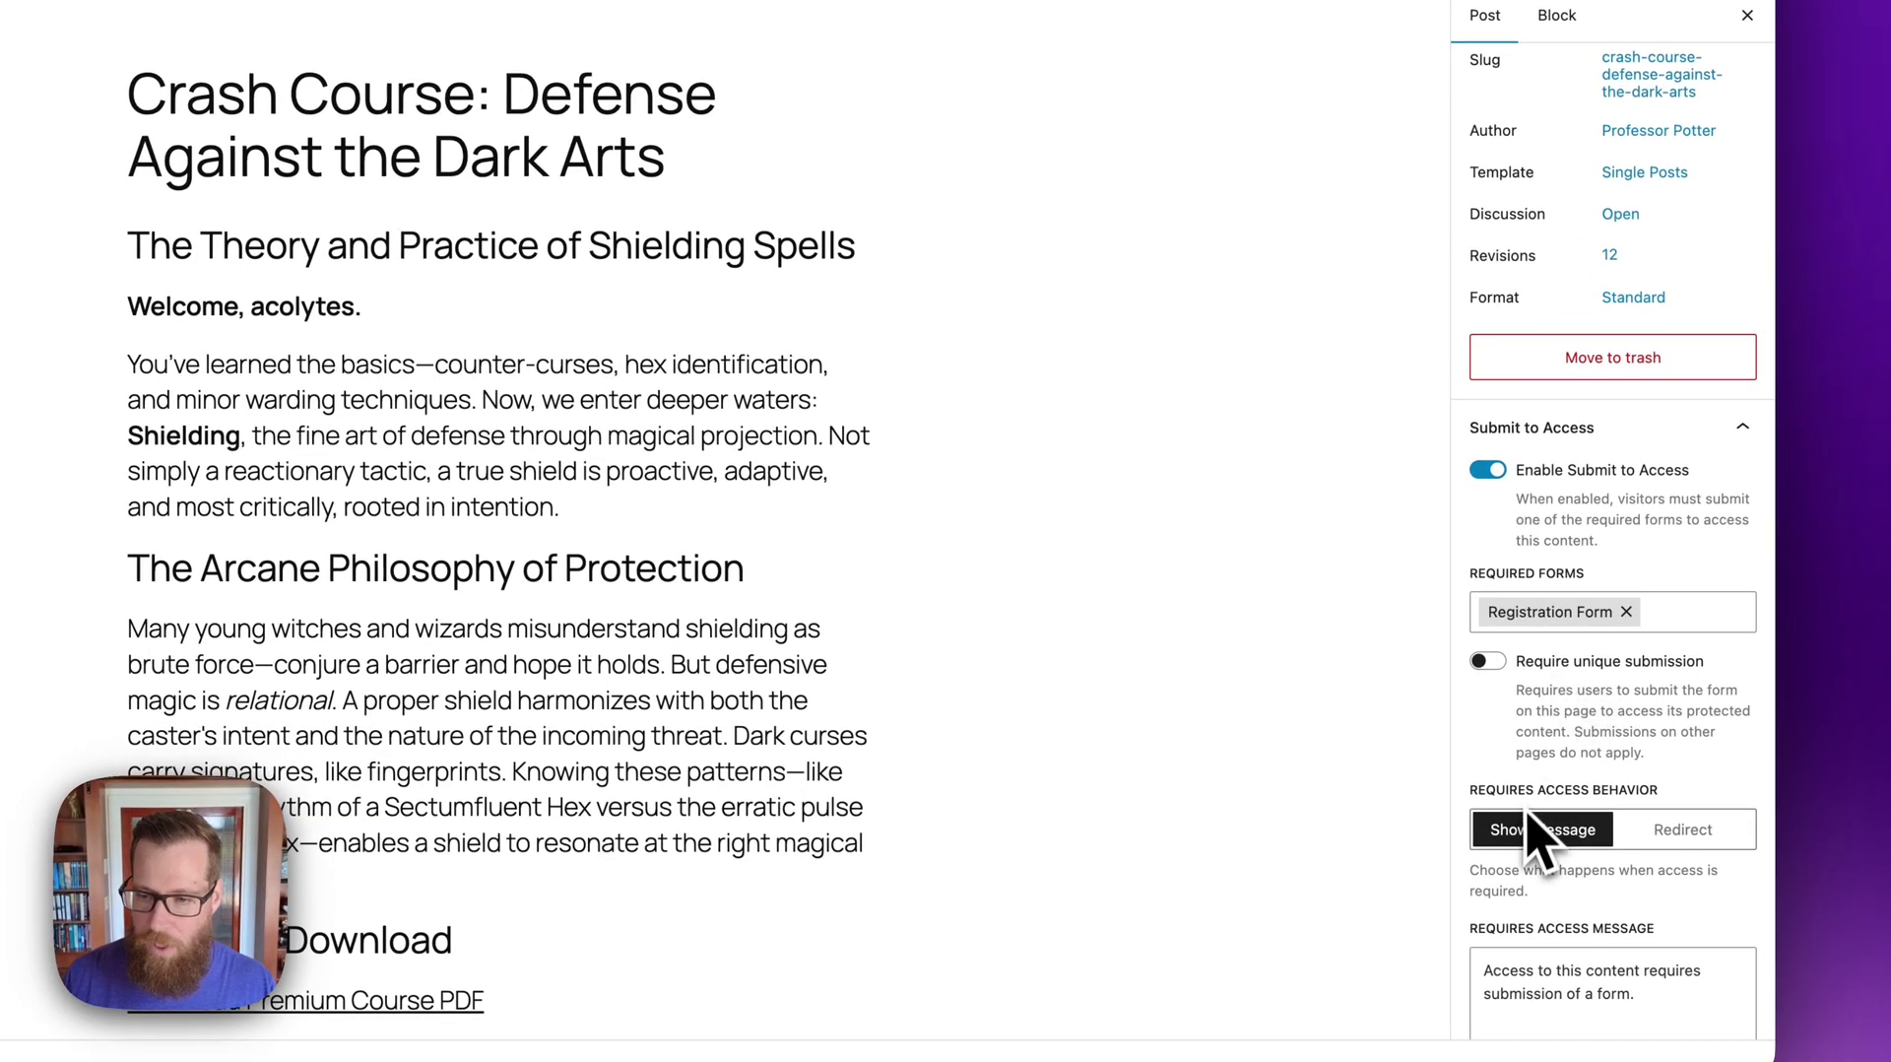
Step: Examine the post's remaining Submit to Access options, including the access behavior, the requires access message and the content loading message
{"action": "scroll", "coordinate": [1537, 832], "scroll_direction": "down", "scroll_amount": 3}
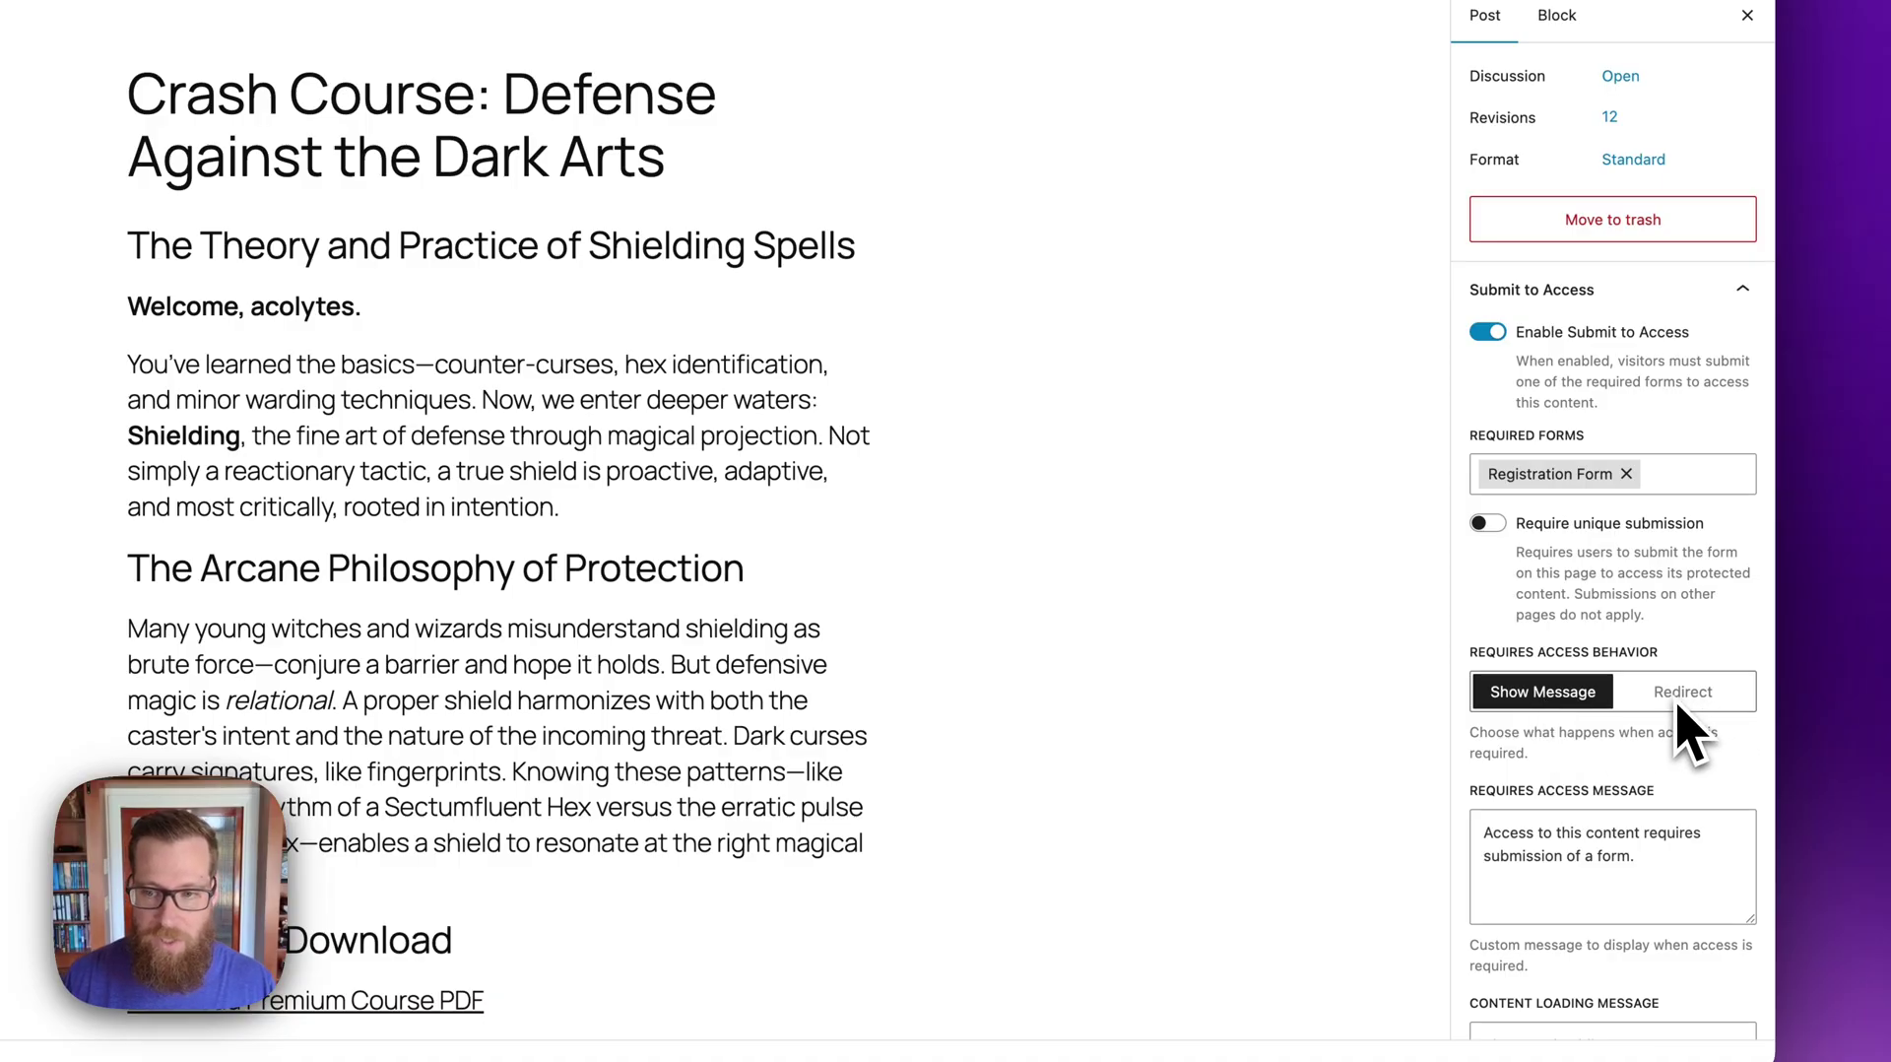
{"action": "scroll", "coordinate": [1549, 736], "scroll_direction": "down", "scroll_amount": 2}
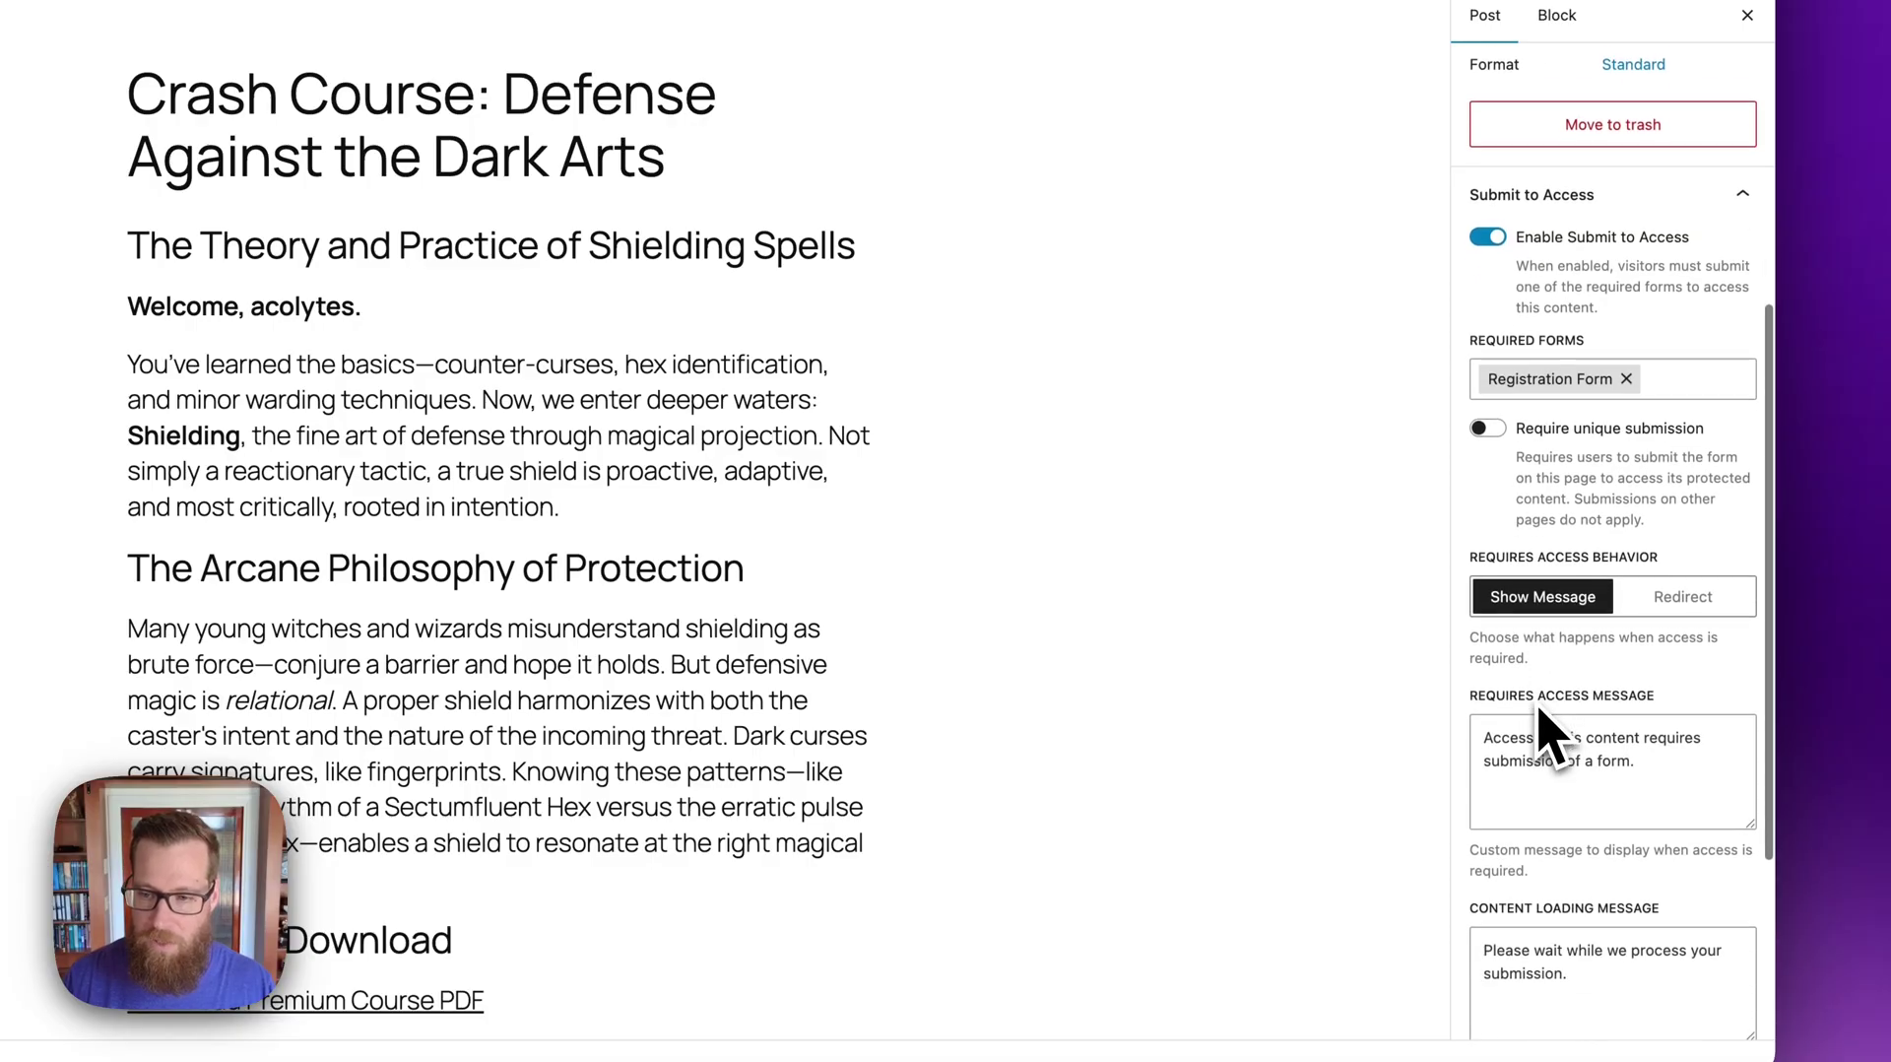
{"action": "scroll", "coordinate": [1549, 737], "scroll_direction": "down", "scroll_amount": 2}
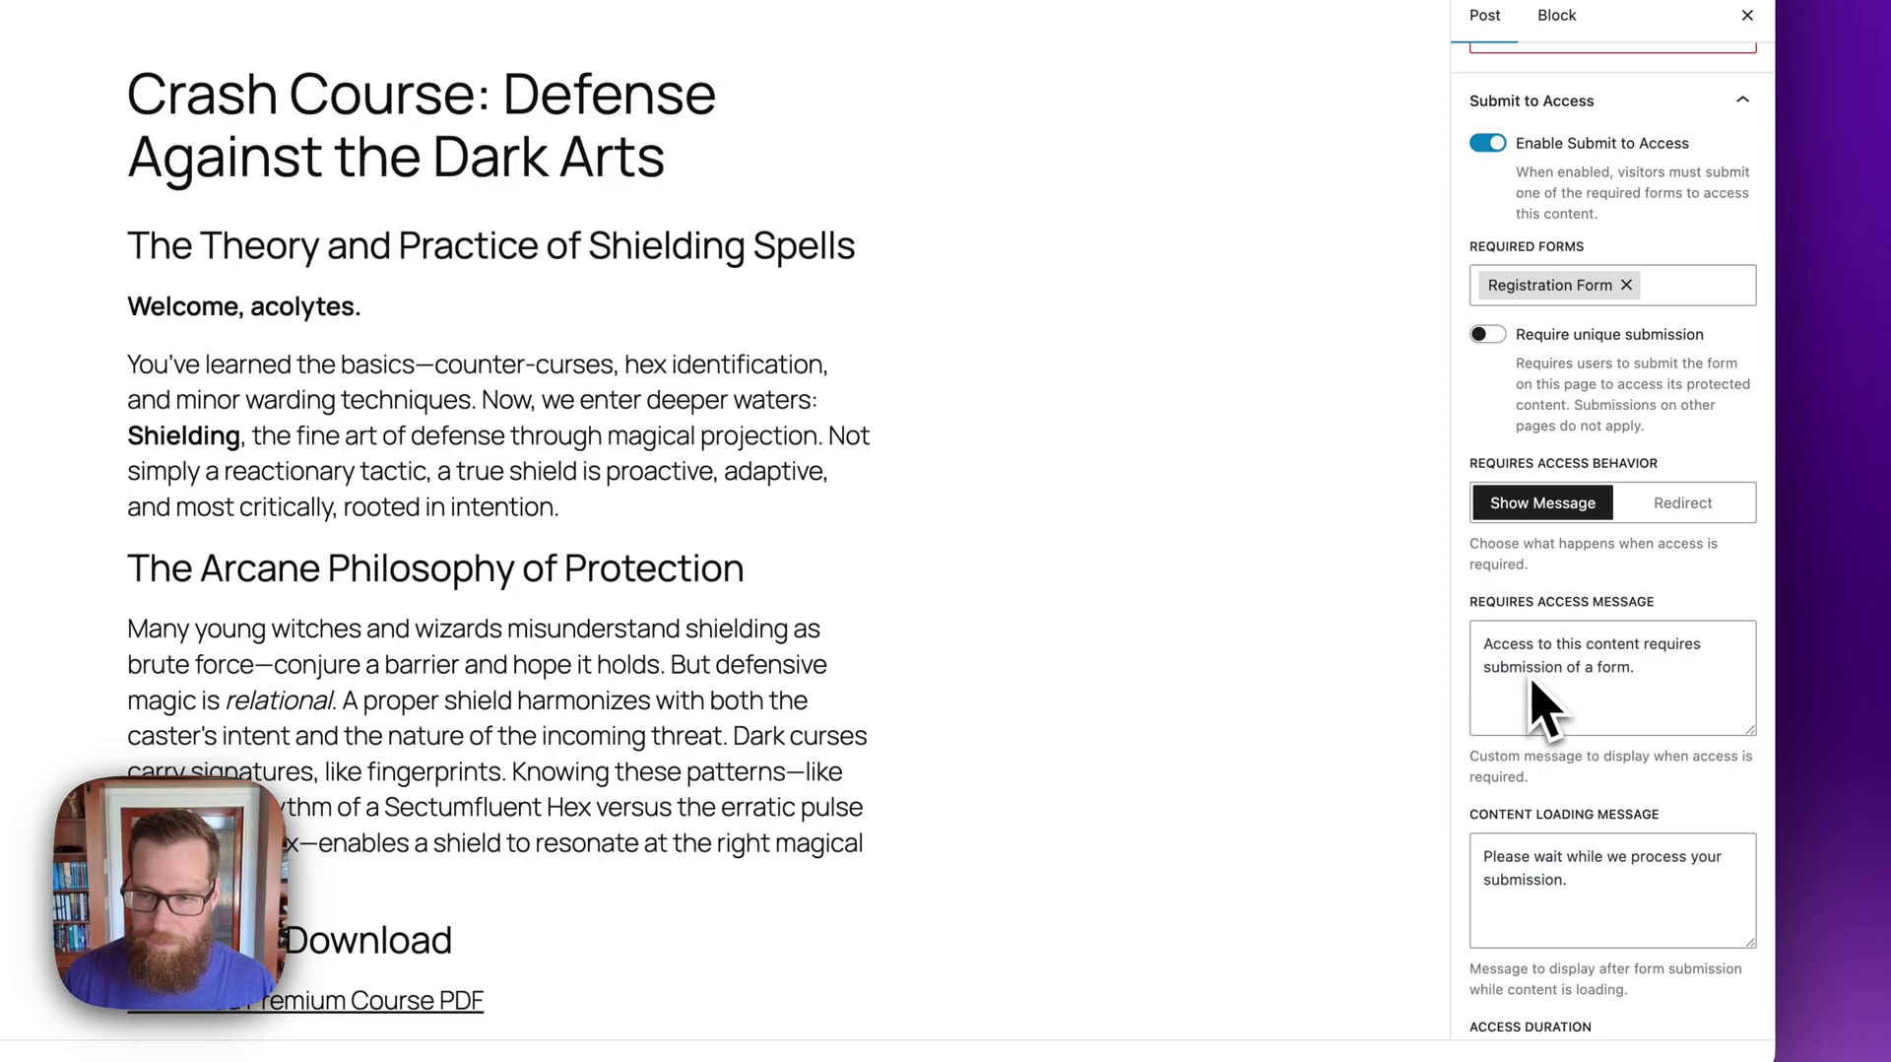
{"action": "scroll", "coordinate": [1545, 709], "scroll_direction": "down", "scroll_amount": 2}
{"action": "left_click", "coordinate": [1657, 564]}
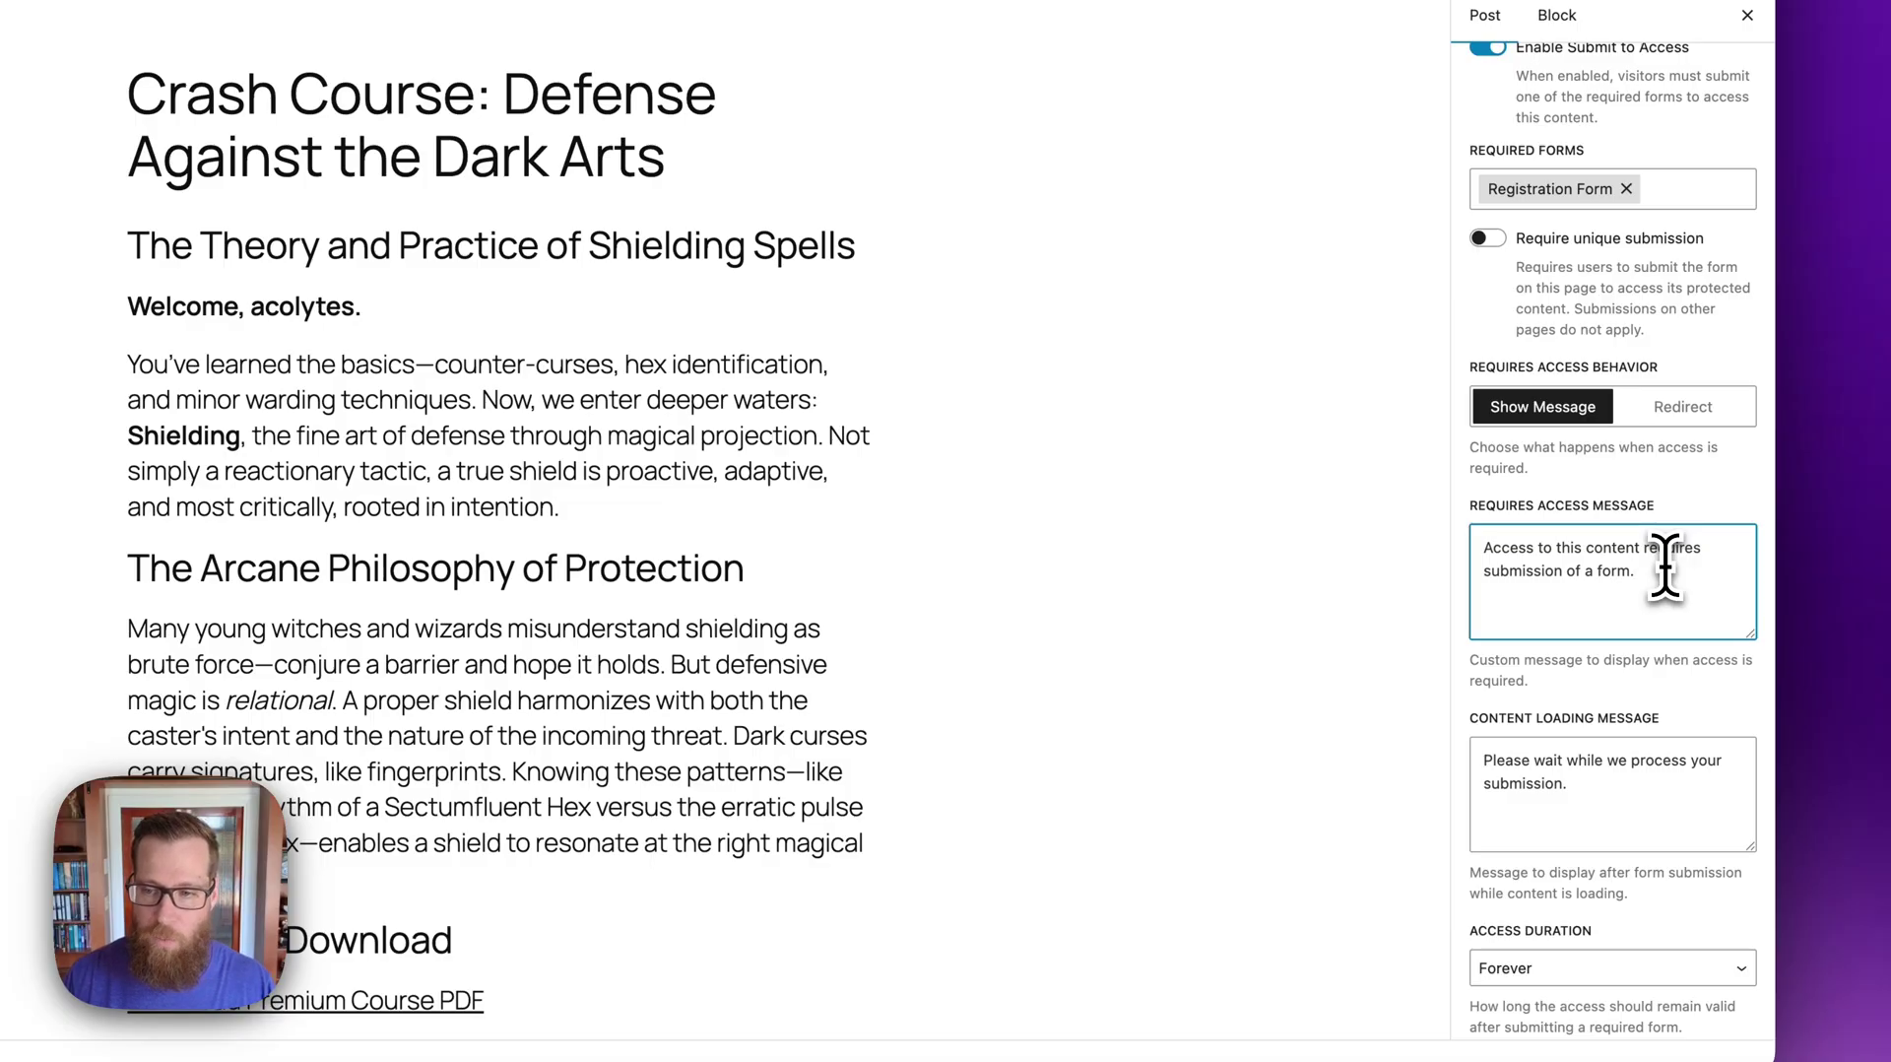
{"action": "scroll", "coordinate": [1664, 566], "scroll_direction": "down", "scroll_amount": 3}
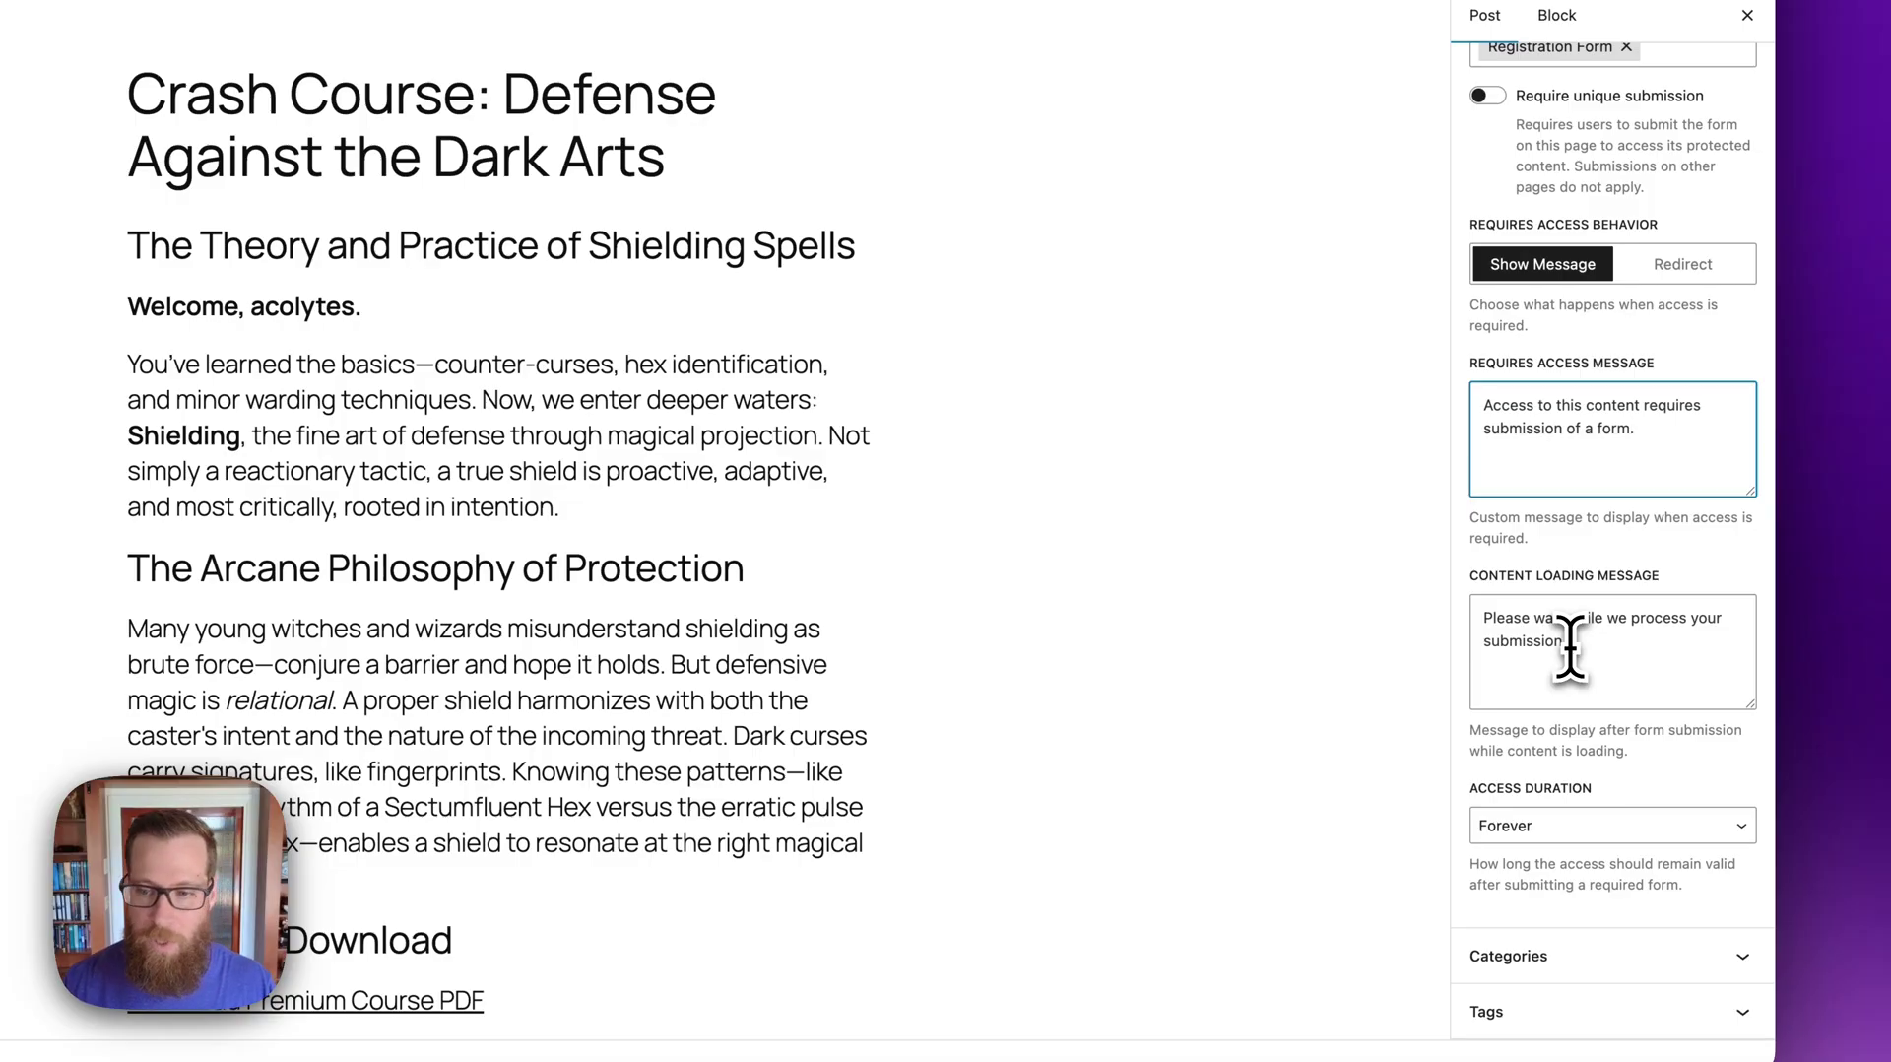
{"action": "triple_click", "coordinate": [1570, 640]}
{"action": "left_click", "coordinate": [1513, 622]}
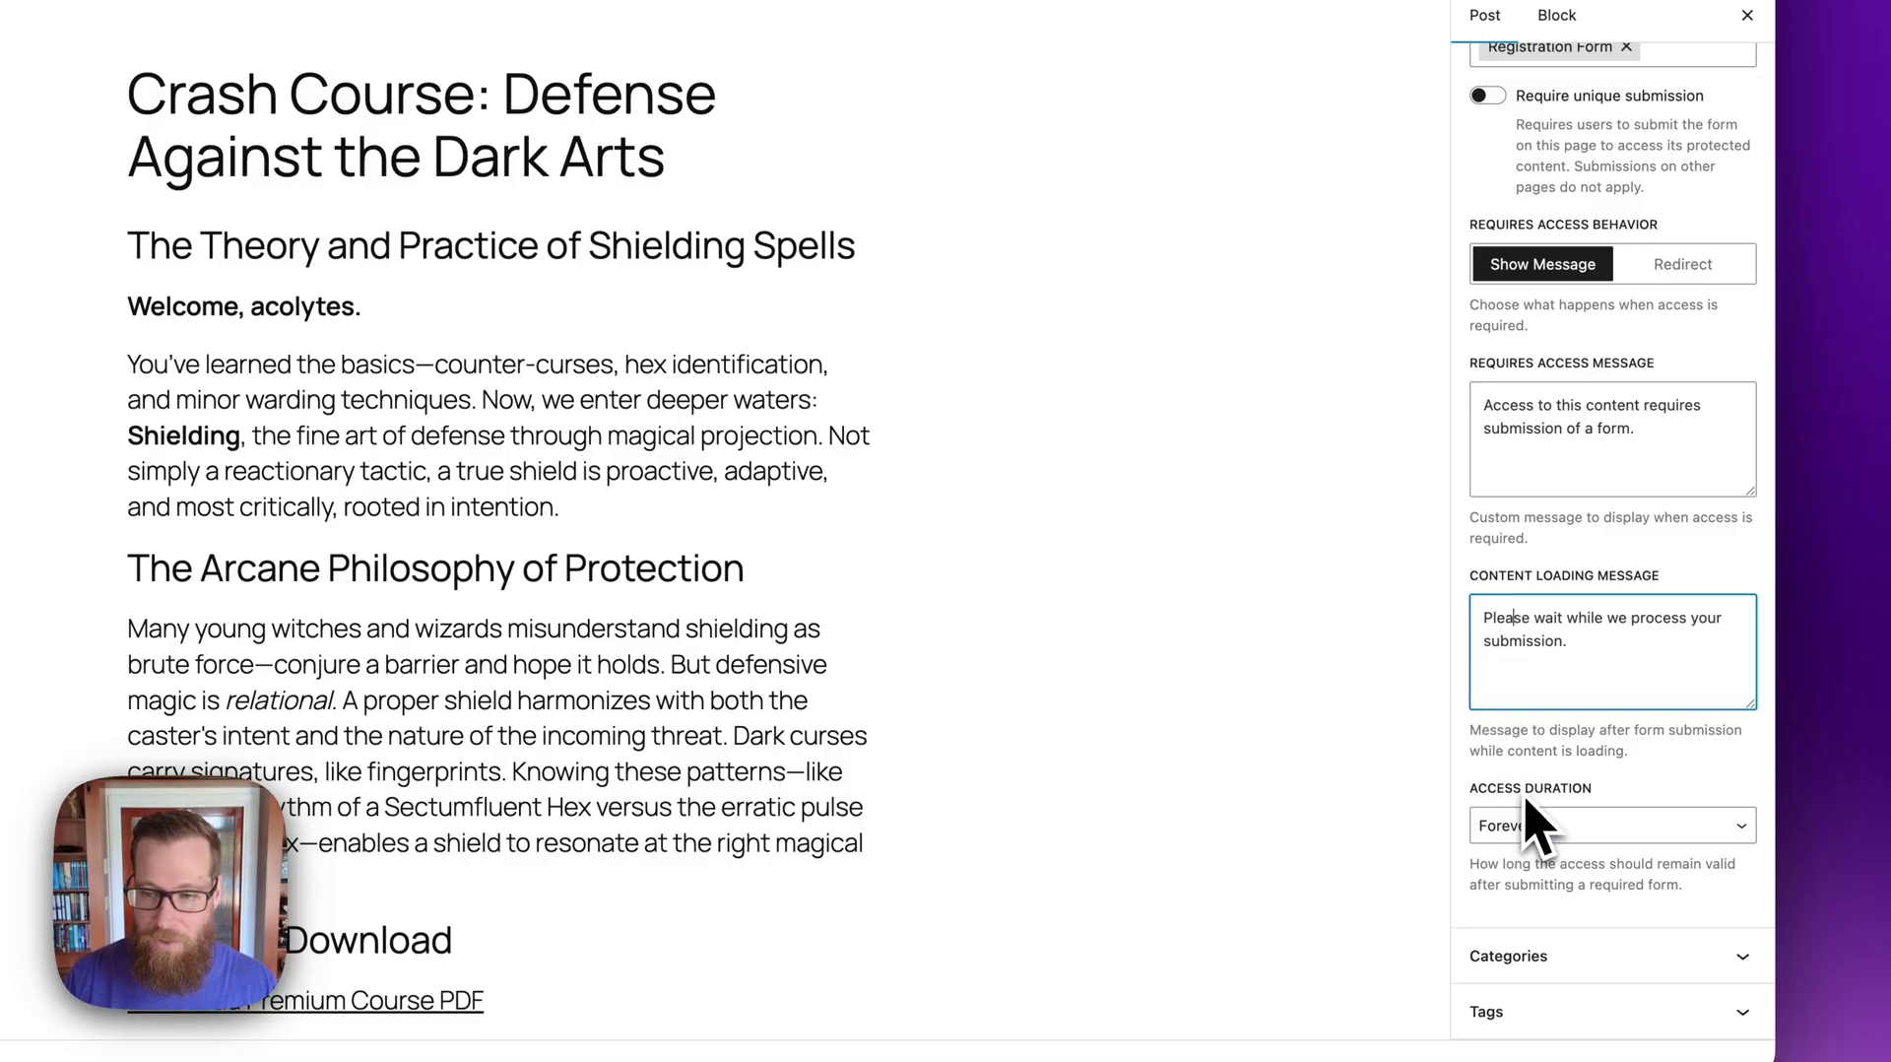
Step: Keep the access duration at Forever and save the post
{"action": "left_click", "coordinate": [1525, 828]}
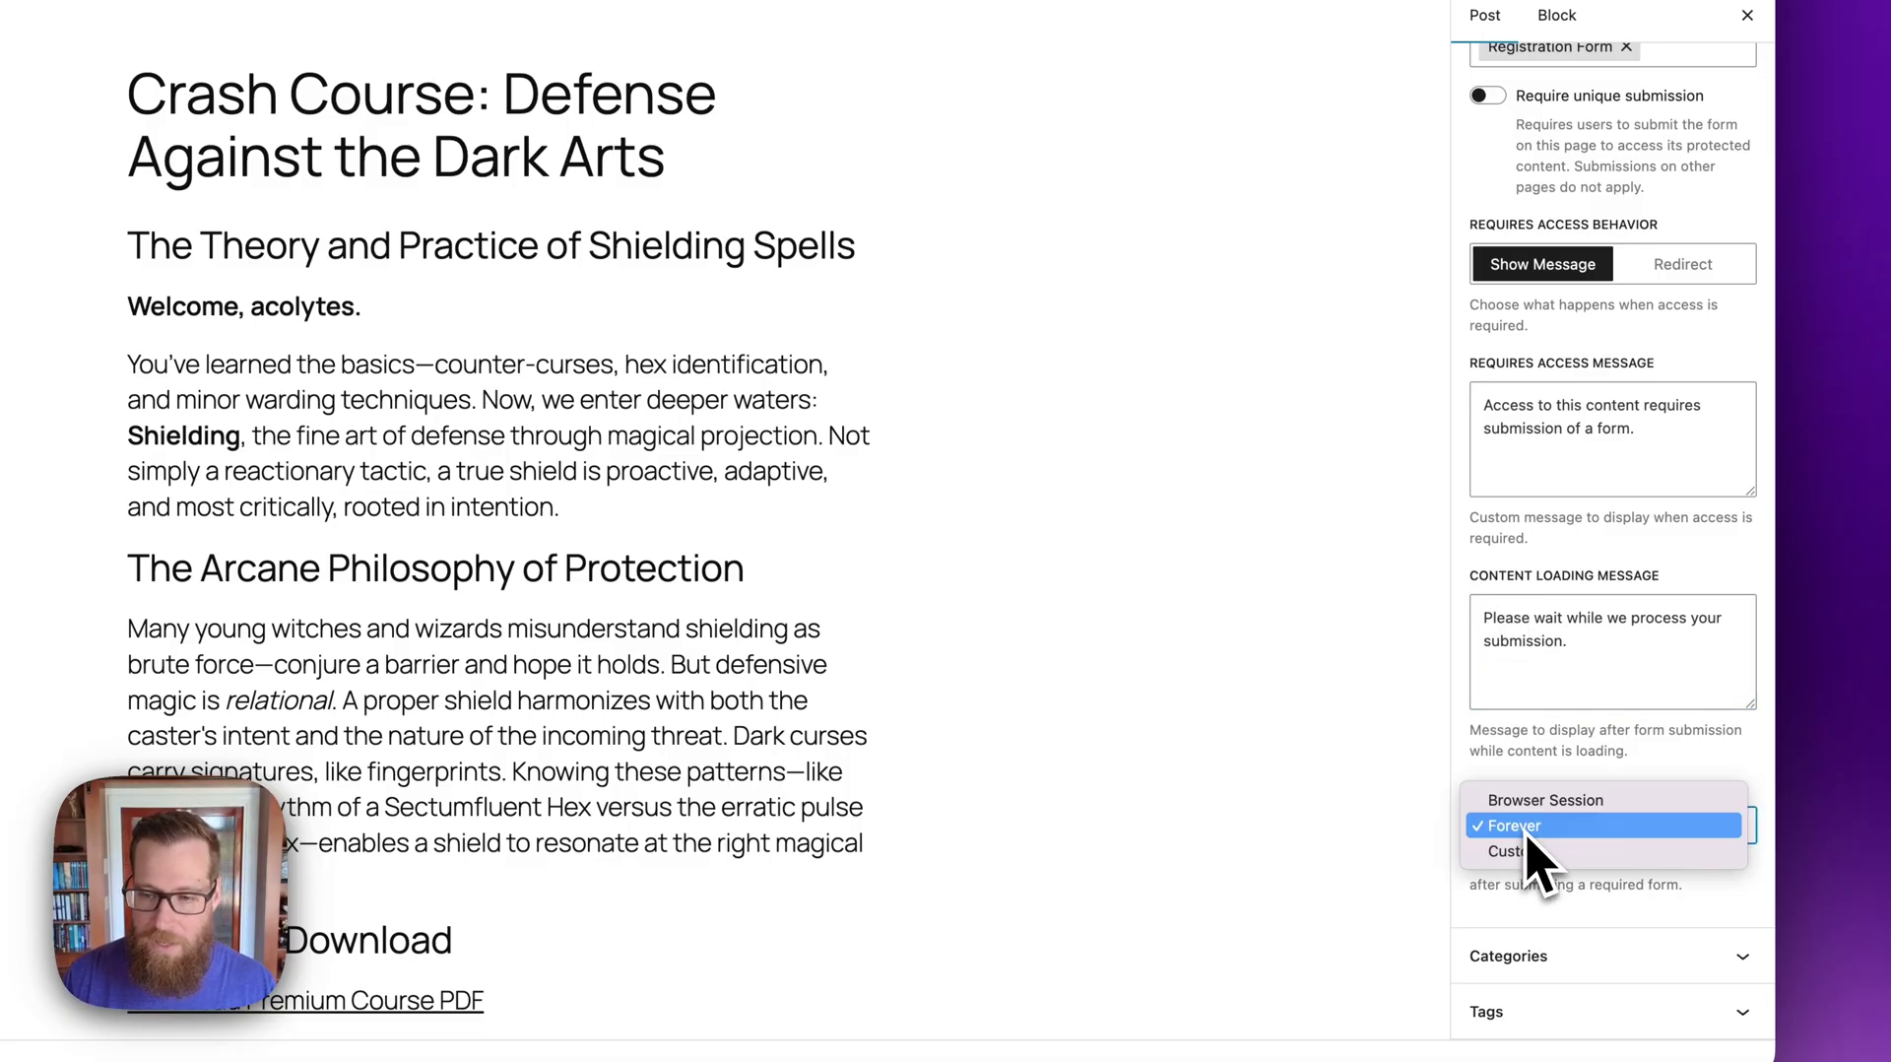
{"action": "left_click", "coordinate": [1525, 832]}
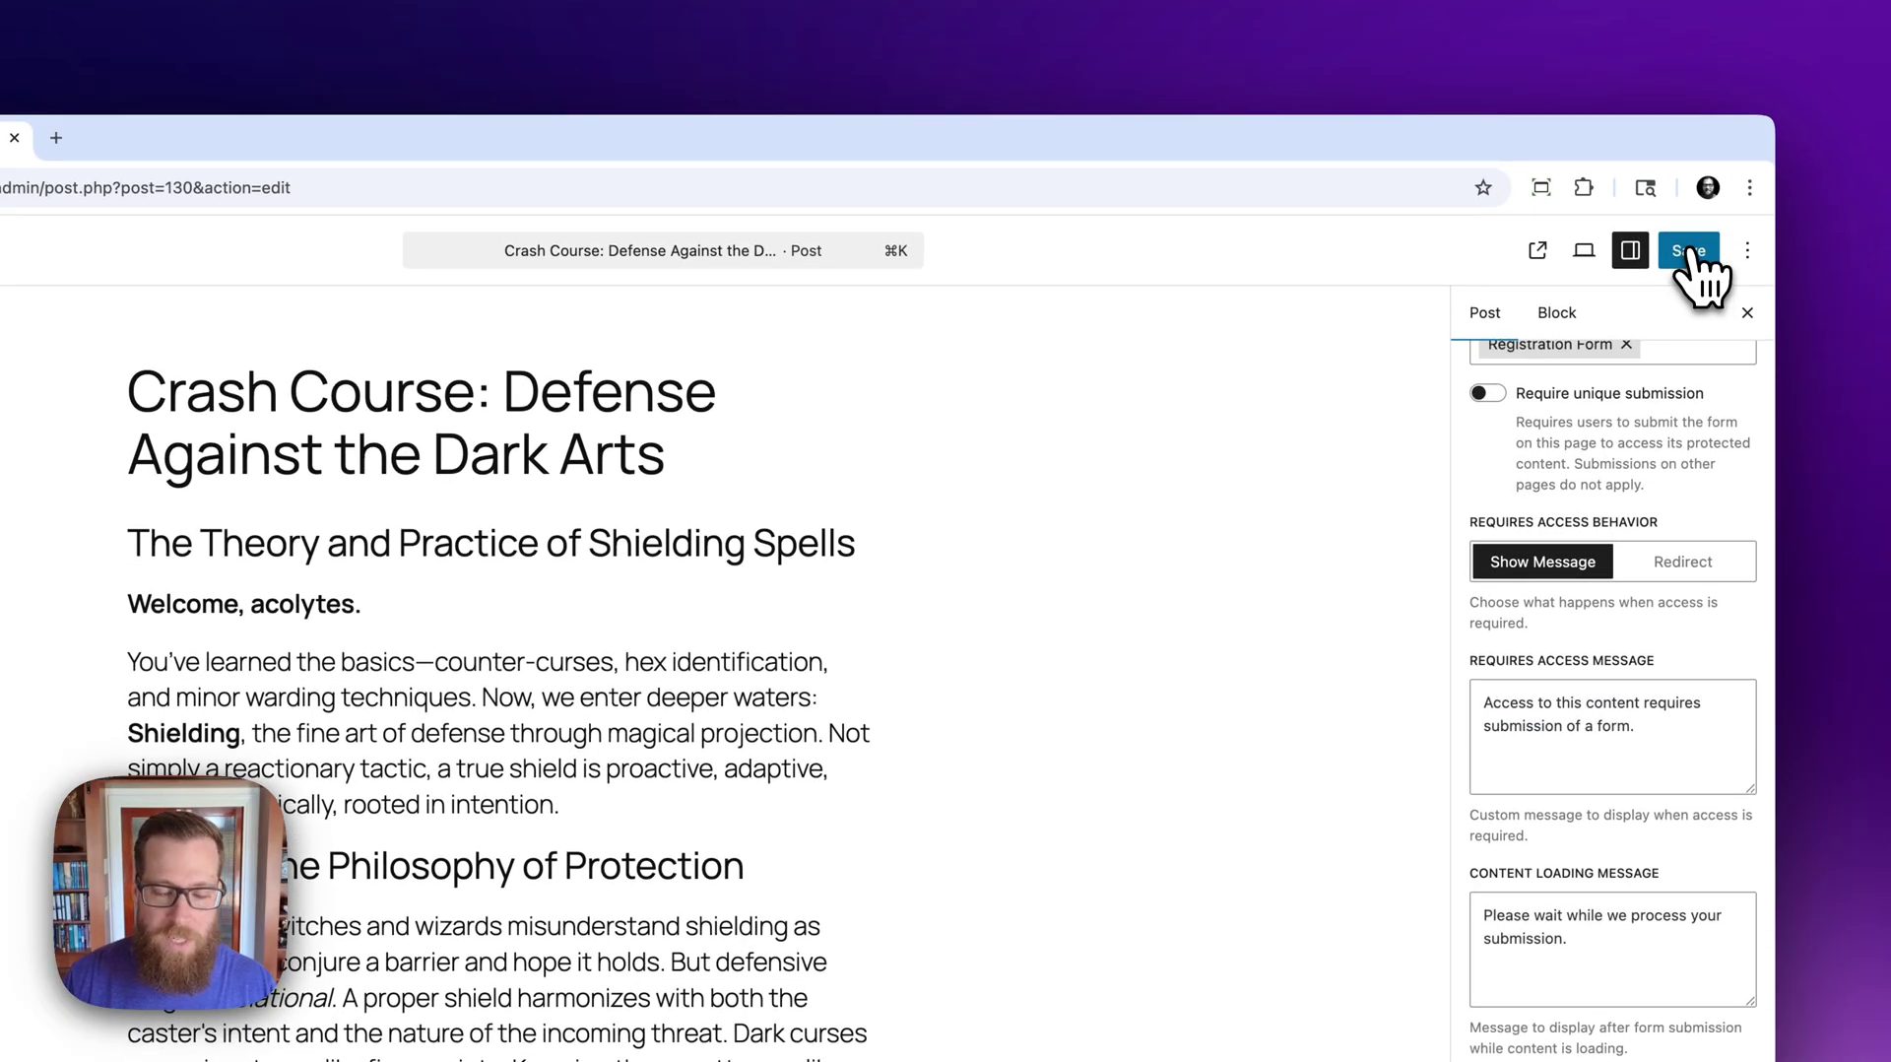
{"action": "left_click", "coordinate": [1688, 250]}
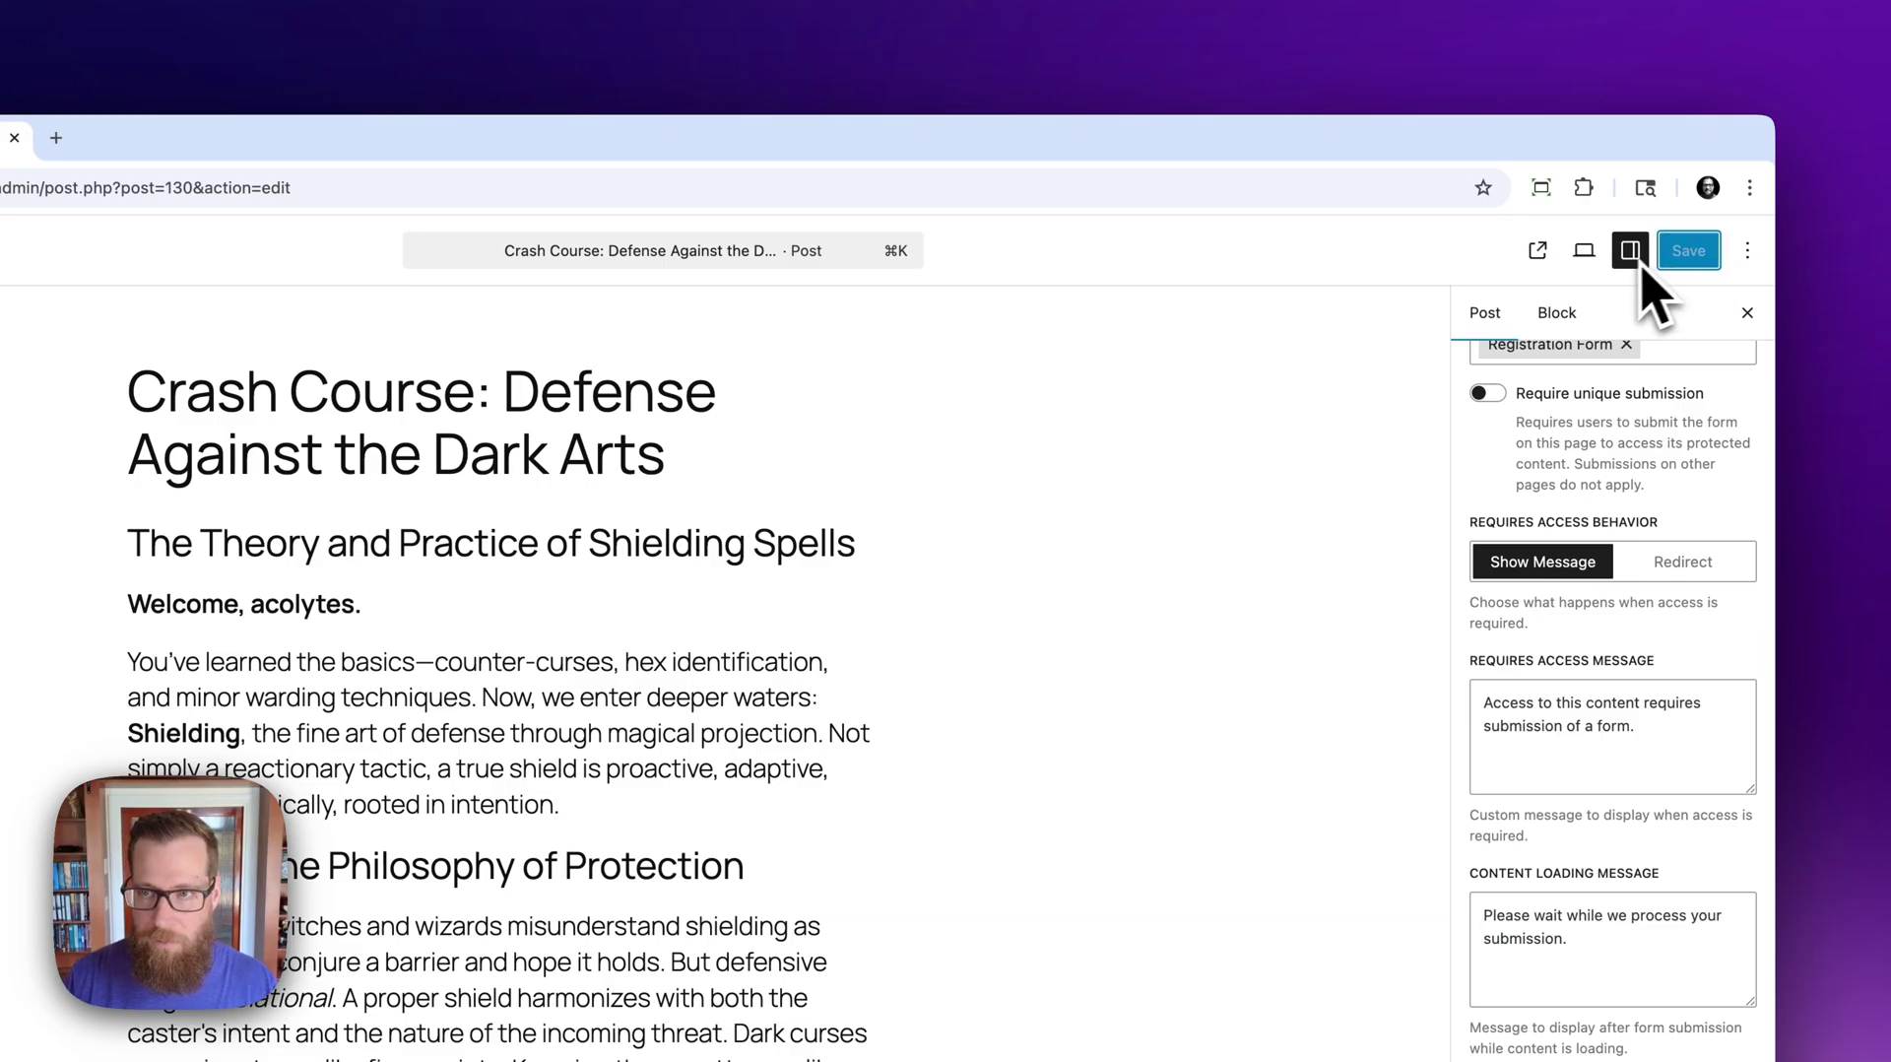
Step: Open the published post in an incognito window and check how the protected page appears to a visitor
{"action": "right_click", "coordinate": [1546, 250]}
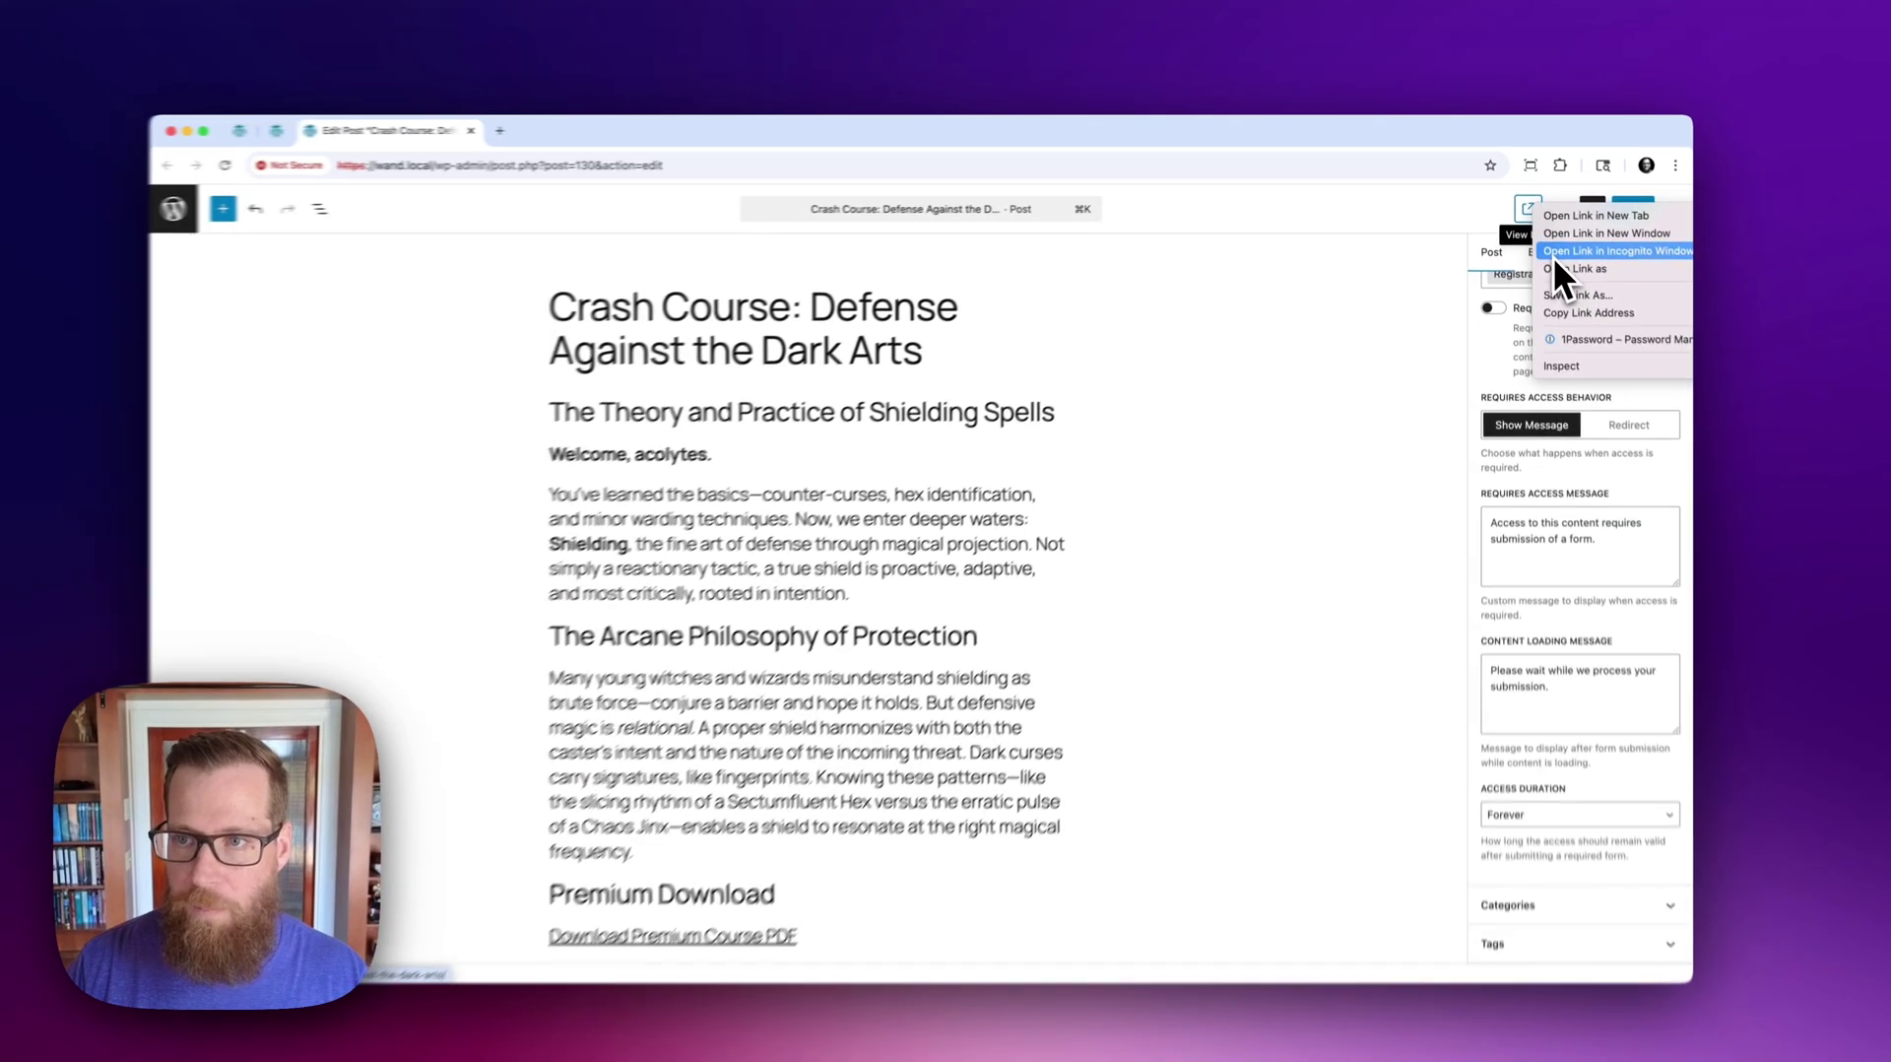
{"action": "left_click", "coordinate": [1576, 311]}
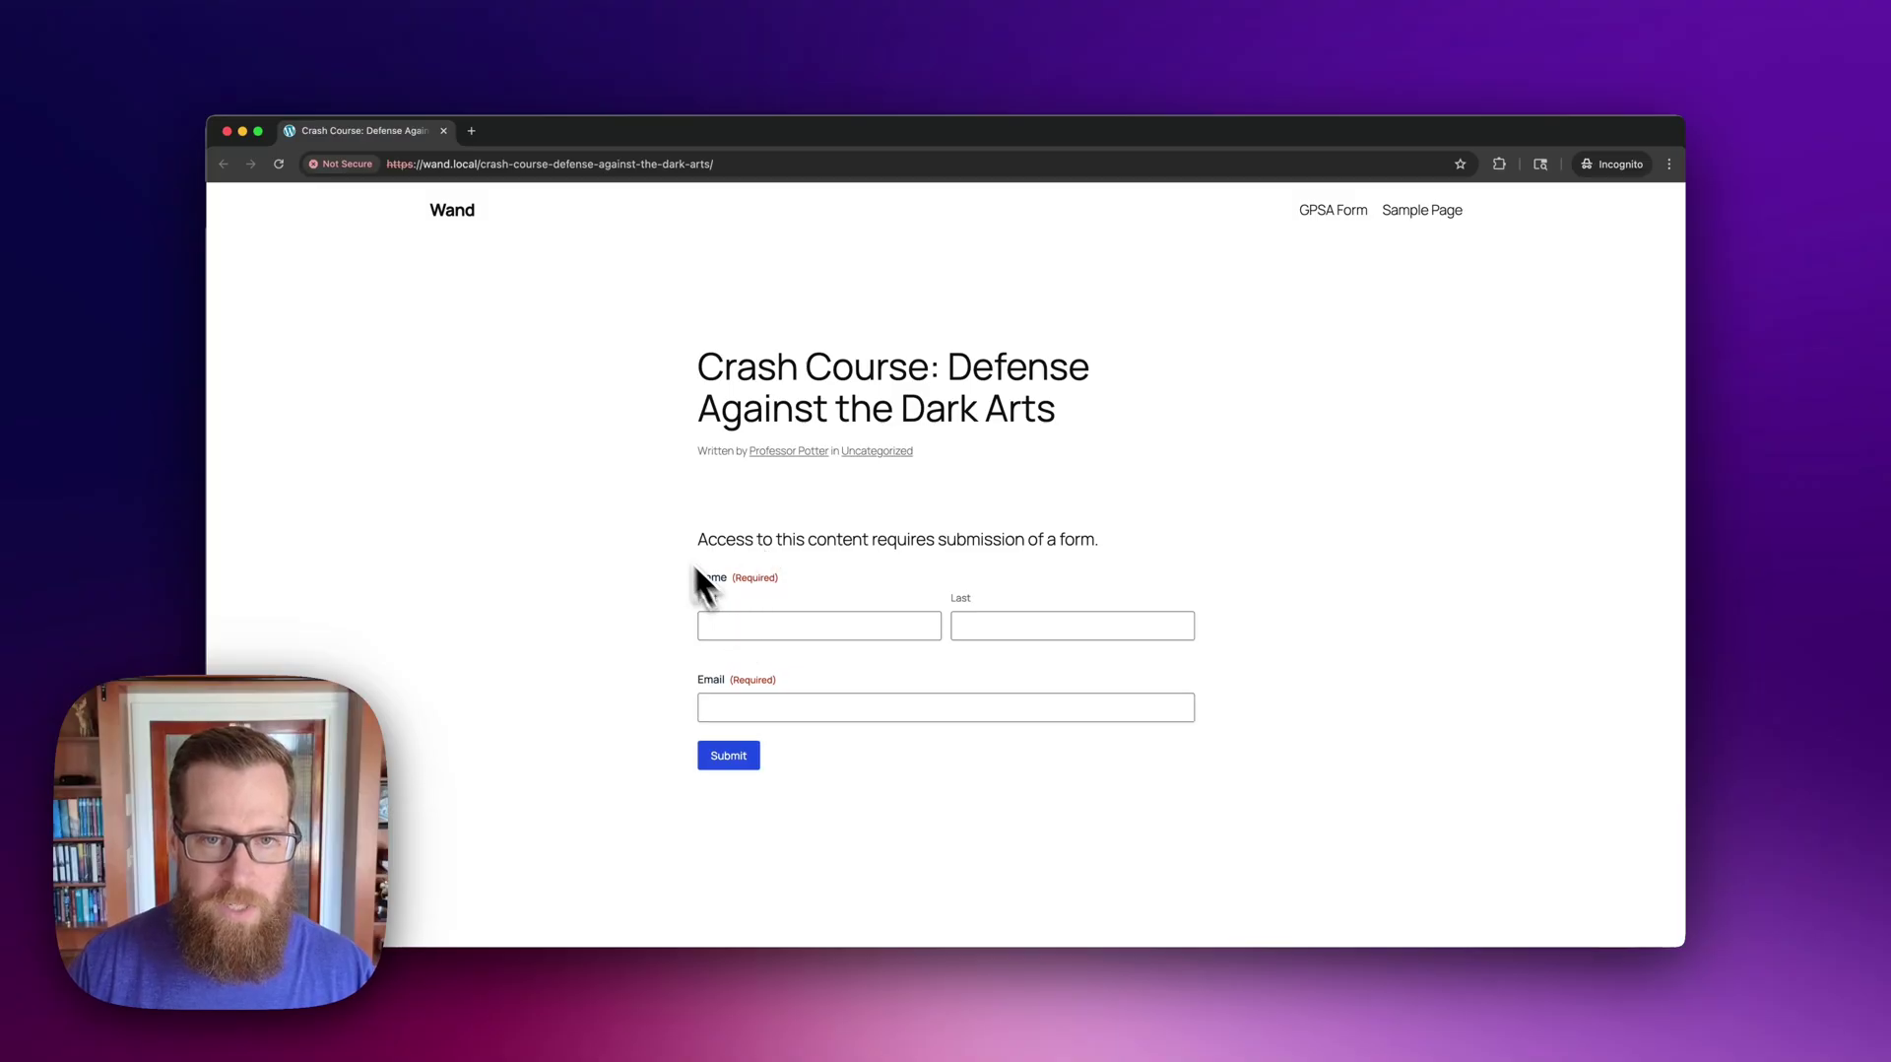
{"action": "scroll", "coordinate": [1123, 630], "scroll_direction": "down", "scroll_amount": 1}
{"action": "scroll", "coordinate": [1121, 631], "scroll_direction": "down", "scroll_amount": 2}
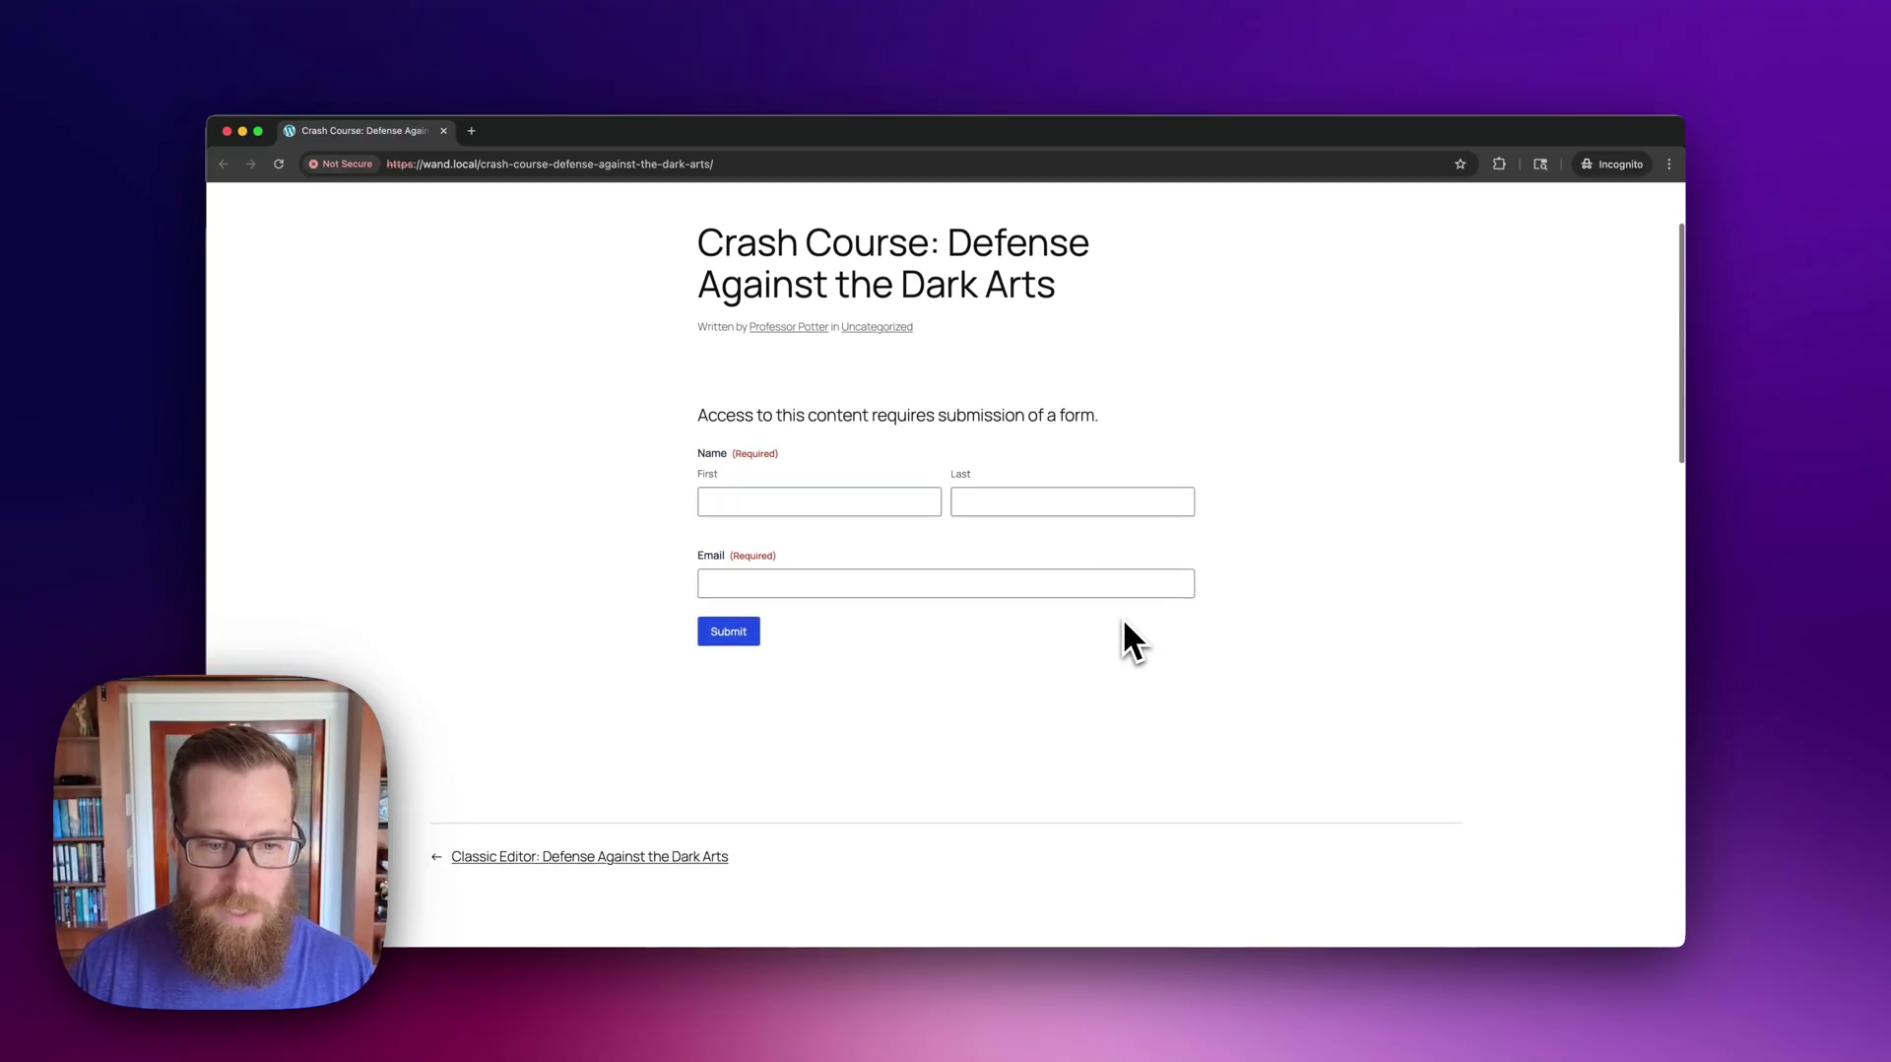
Step: Fill in the registration form's name and email with the saved Testing identity and submit it
{"action": "left_click", "coordinate": [835, 499]}
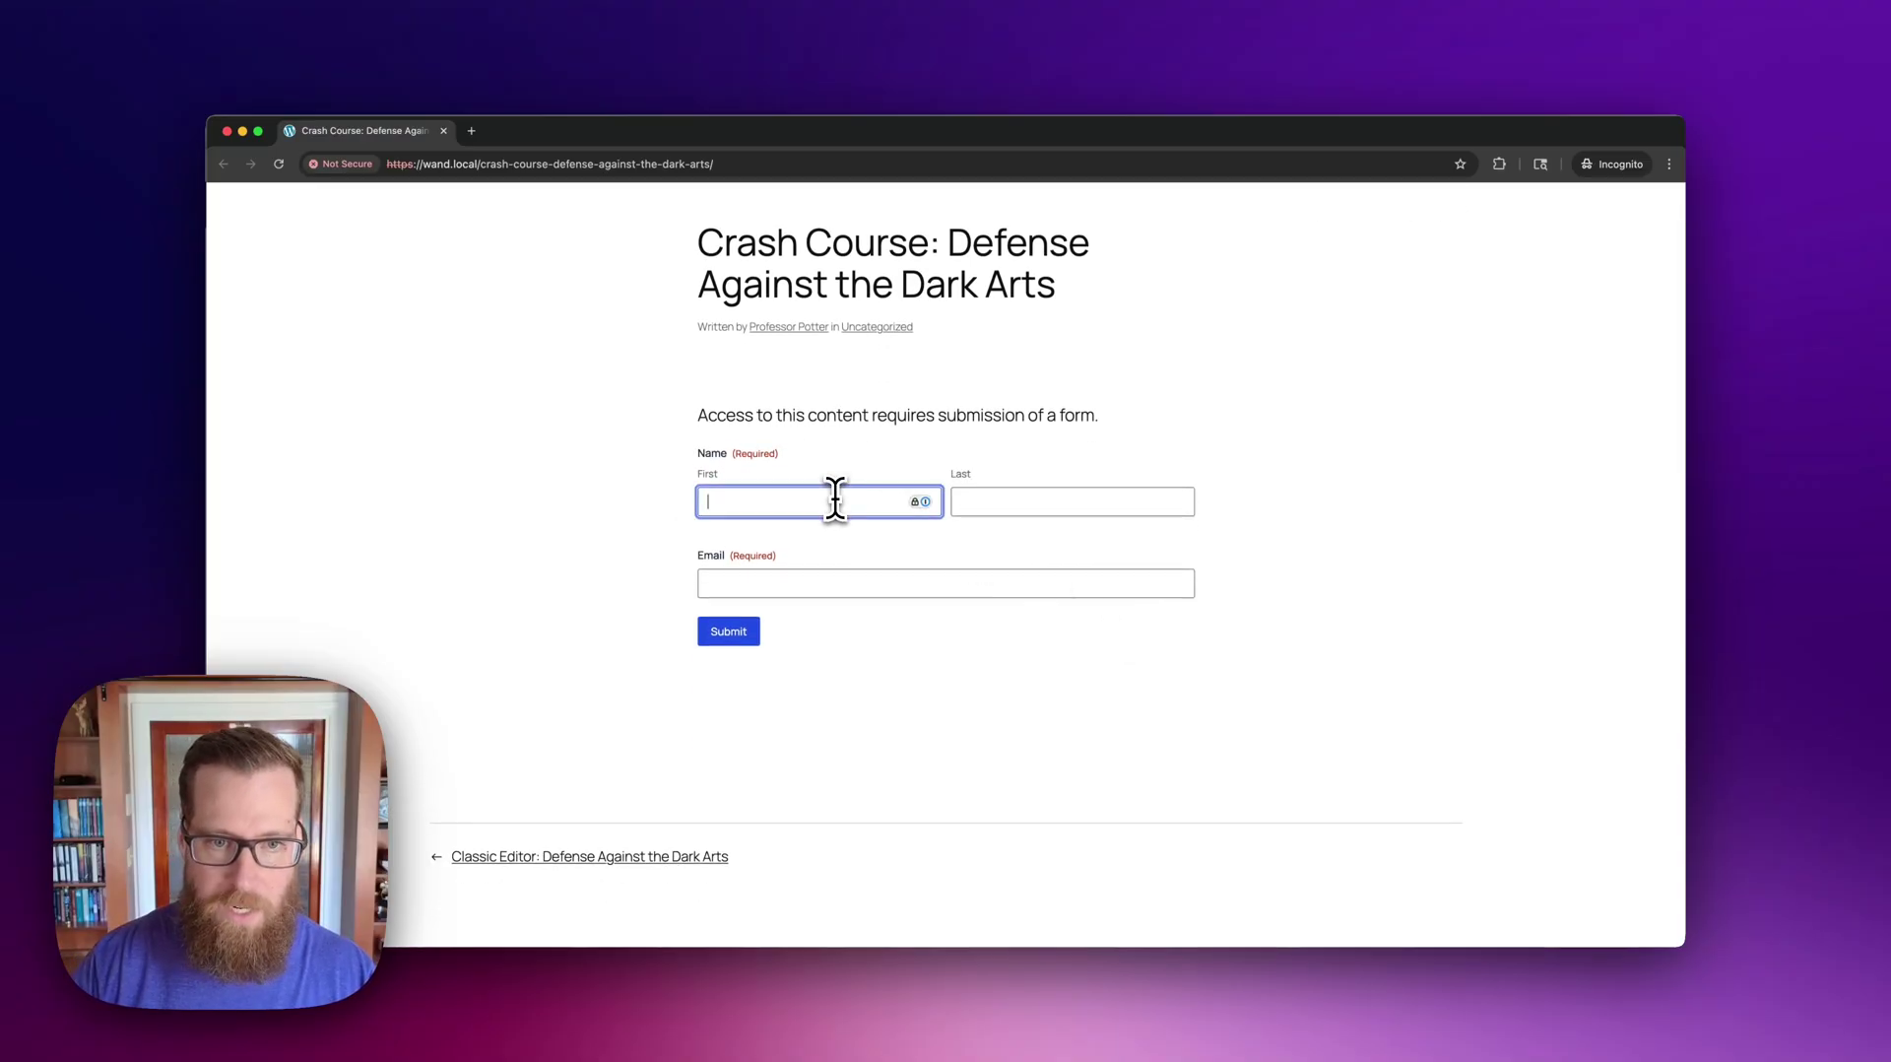
{"action": "left_click", "coordinate": [921, 502]}
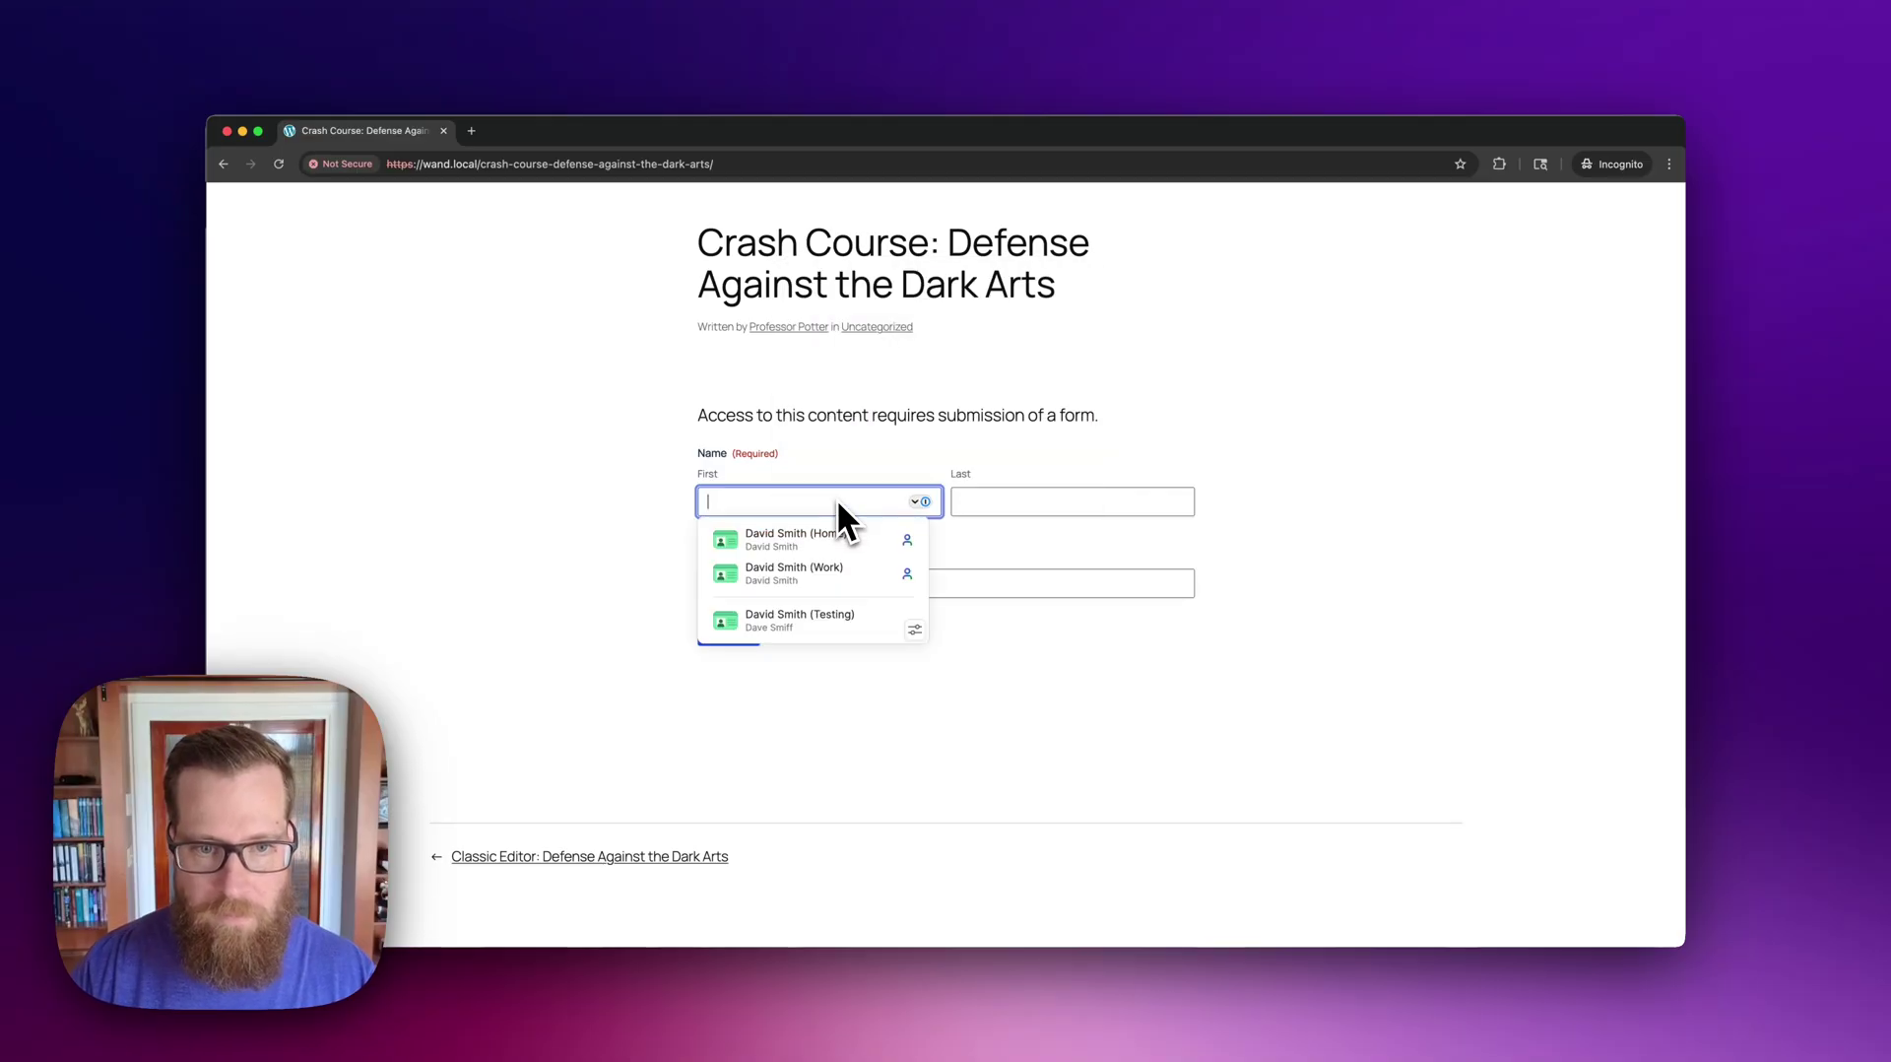
{"action": "key", "text": "Down"}
{"action": "key", "text": "Down"}
{"action": "key", "text": "Down"}
{"action": "key", "text": "Return"}
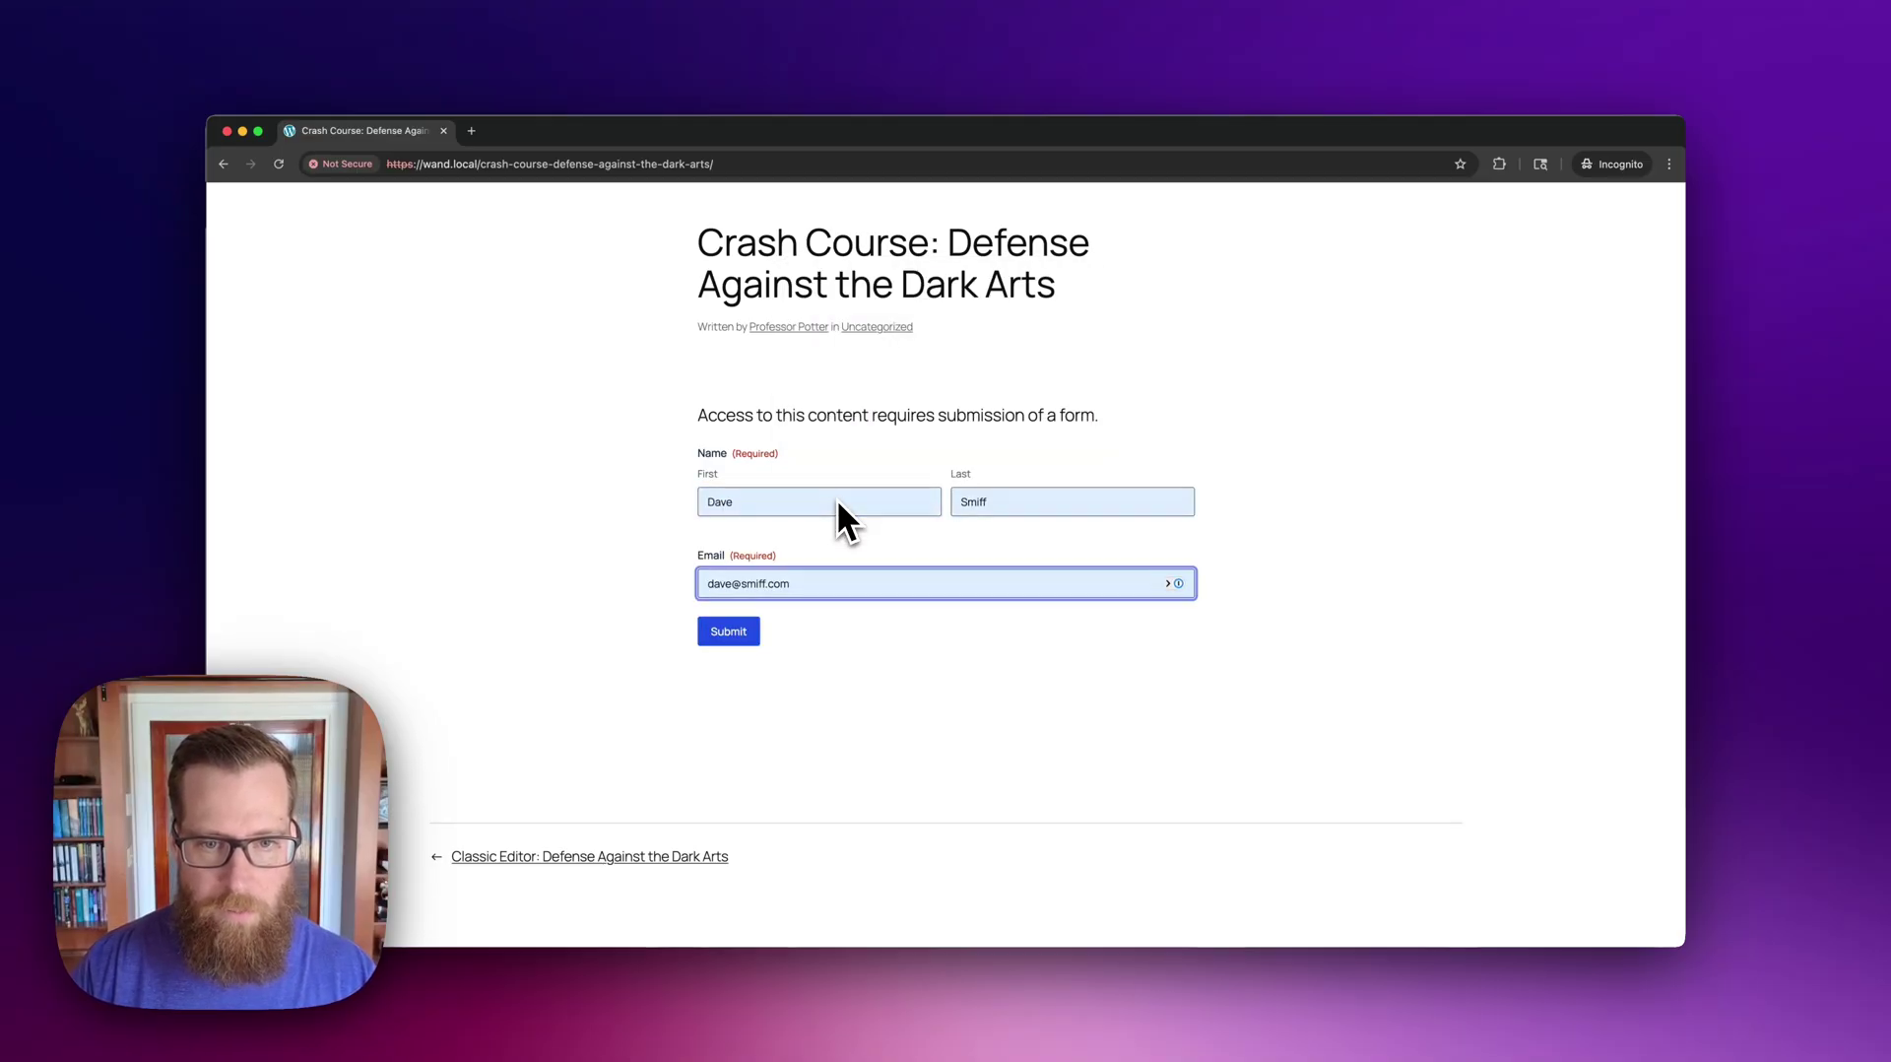
{"action": "left_click", "coordinate": [734, 633]}
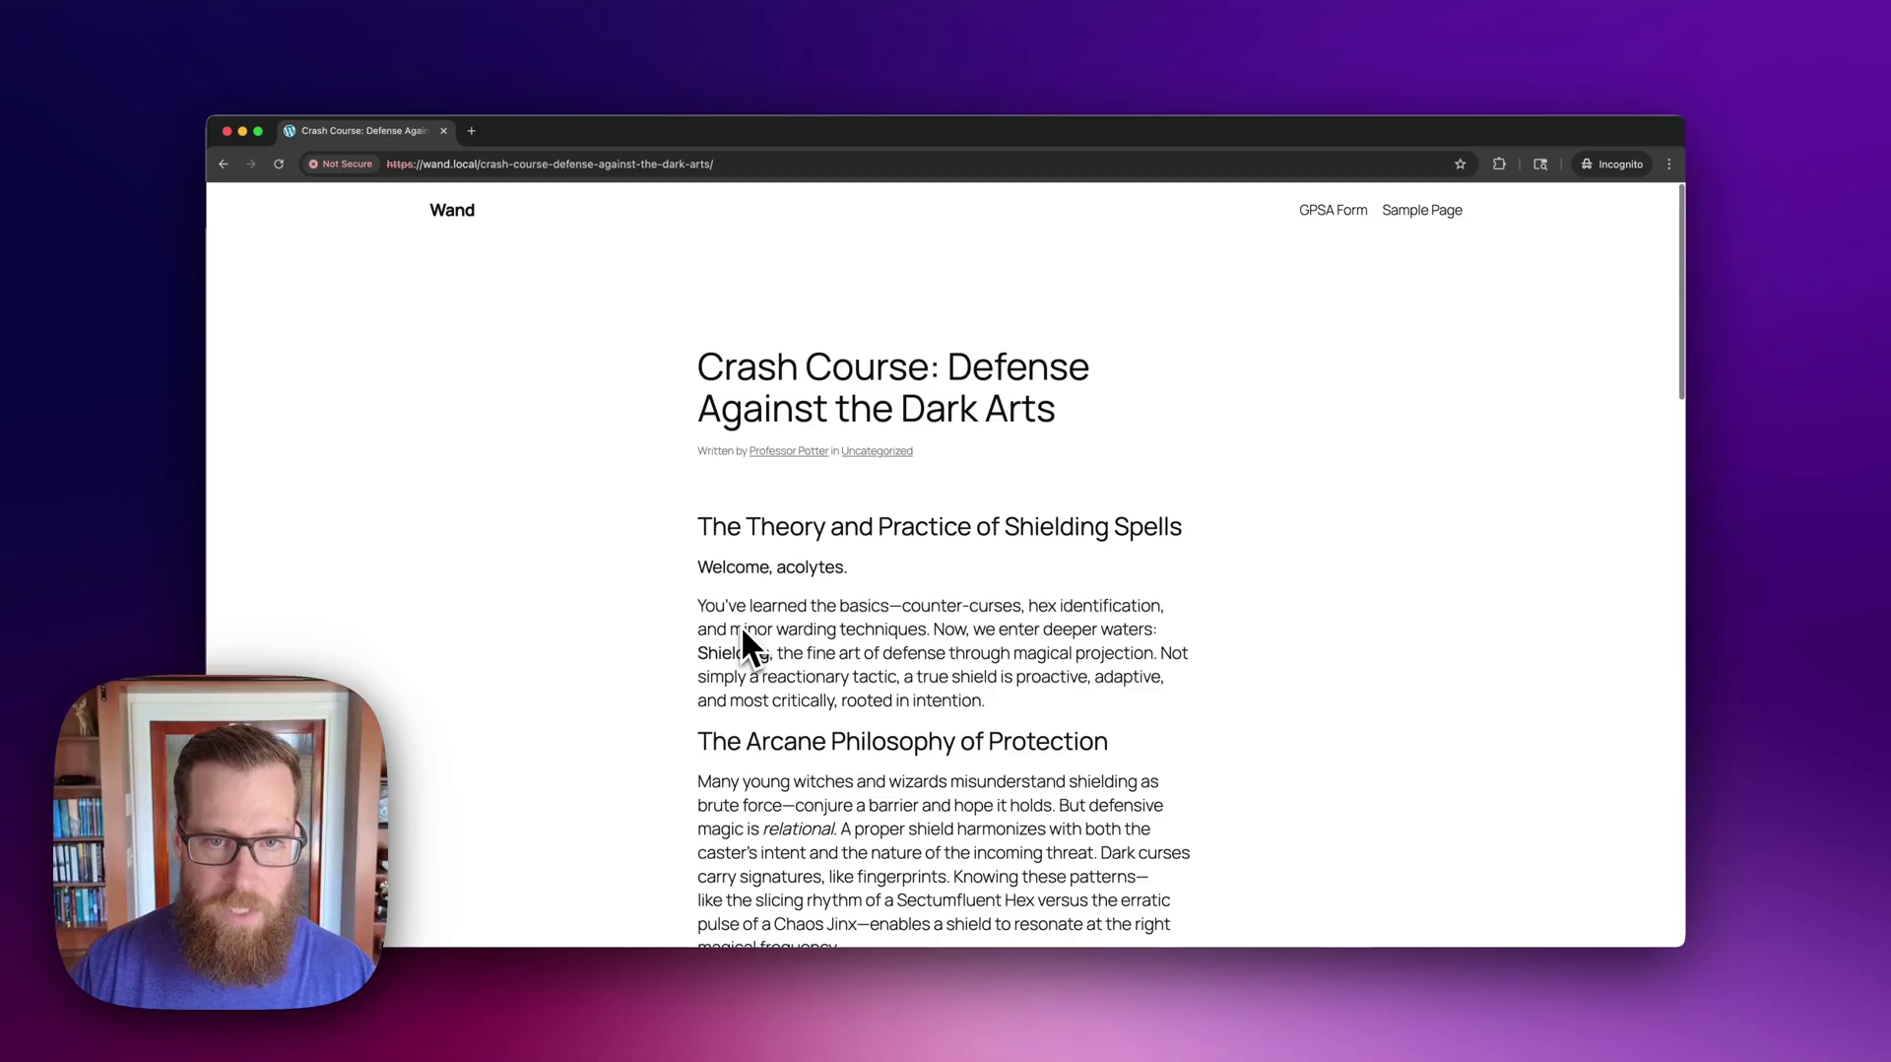
Step: Look through the post page down to the Premium Download section after the form submission
{"action": "scroll", "coordinate": [871, 532], "scroll_direction": "down", "scroll_amount": 5}
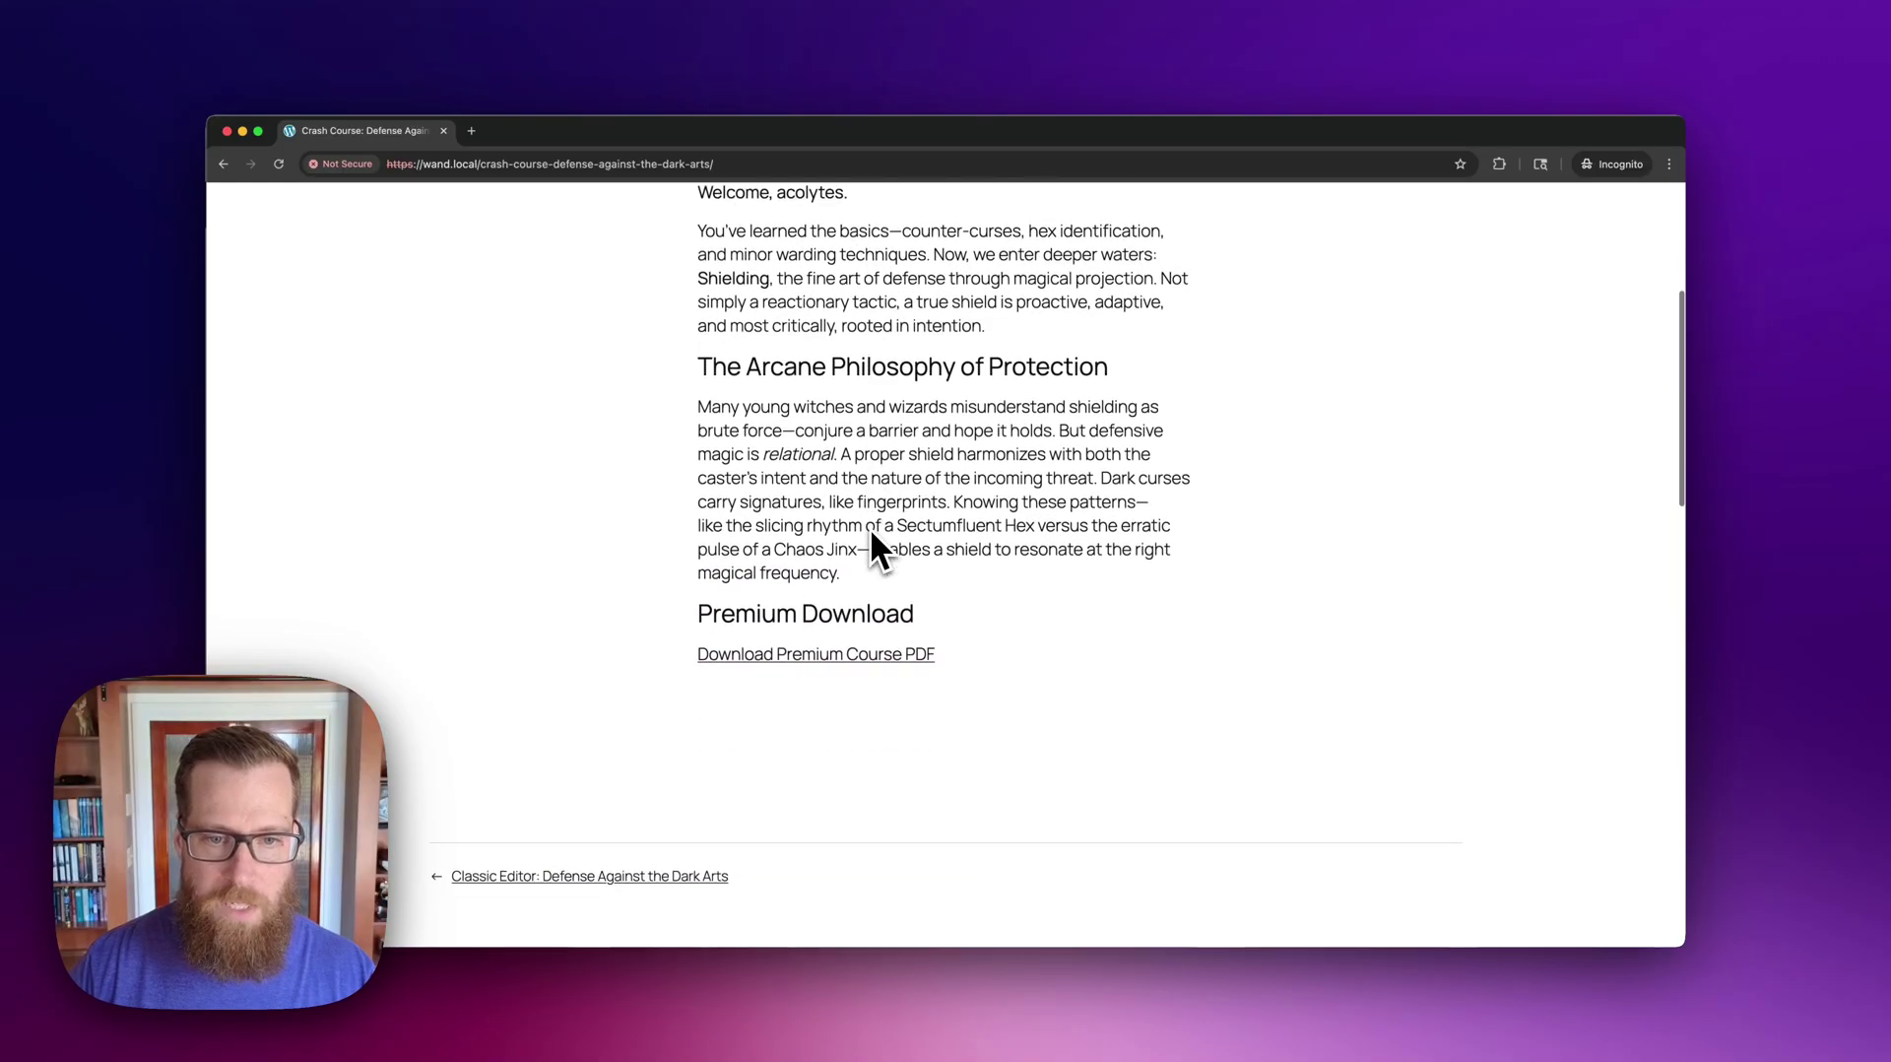
{"action": "scroll", "coordinate": [870, 532], "scroll_direction": "up", "scroll_amount": 2}
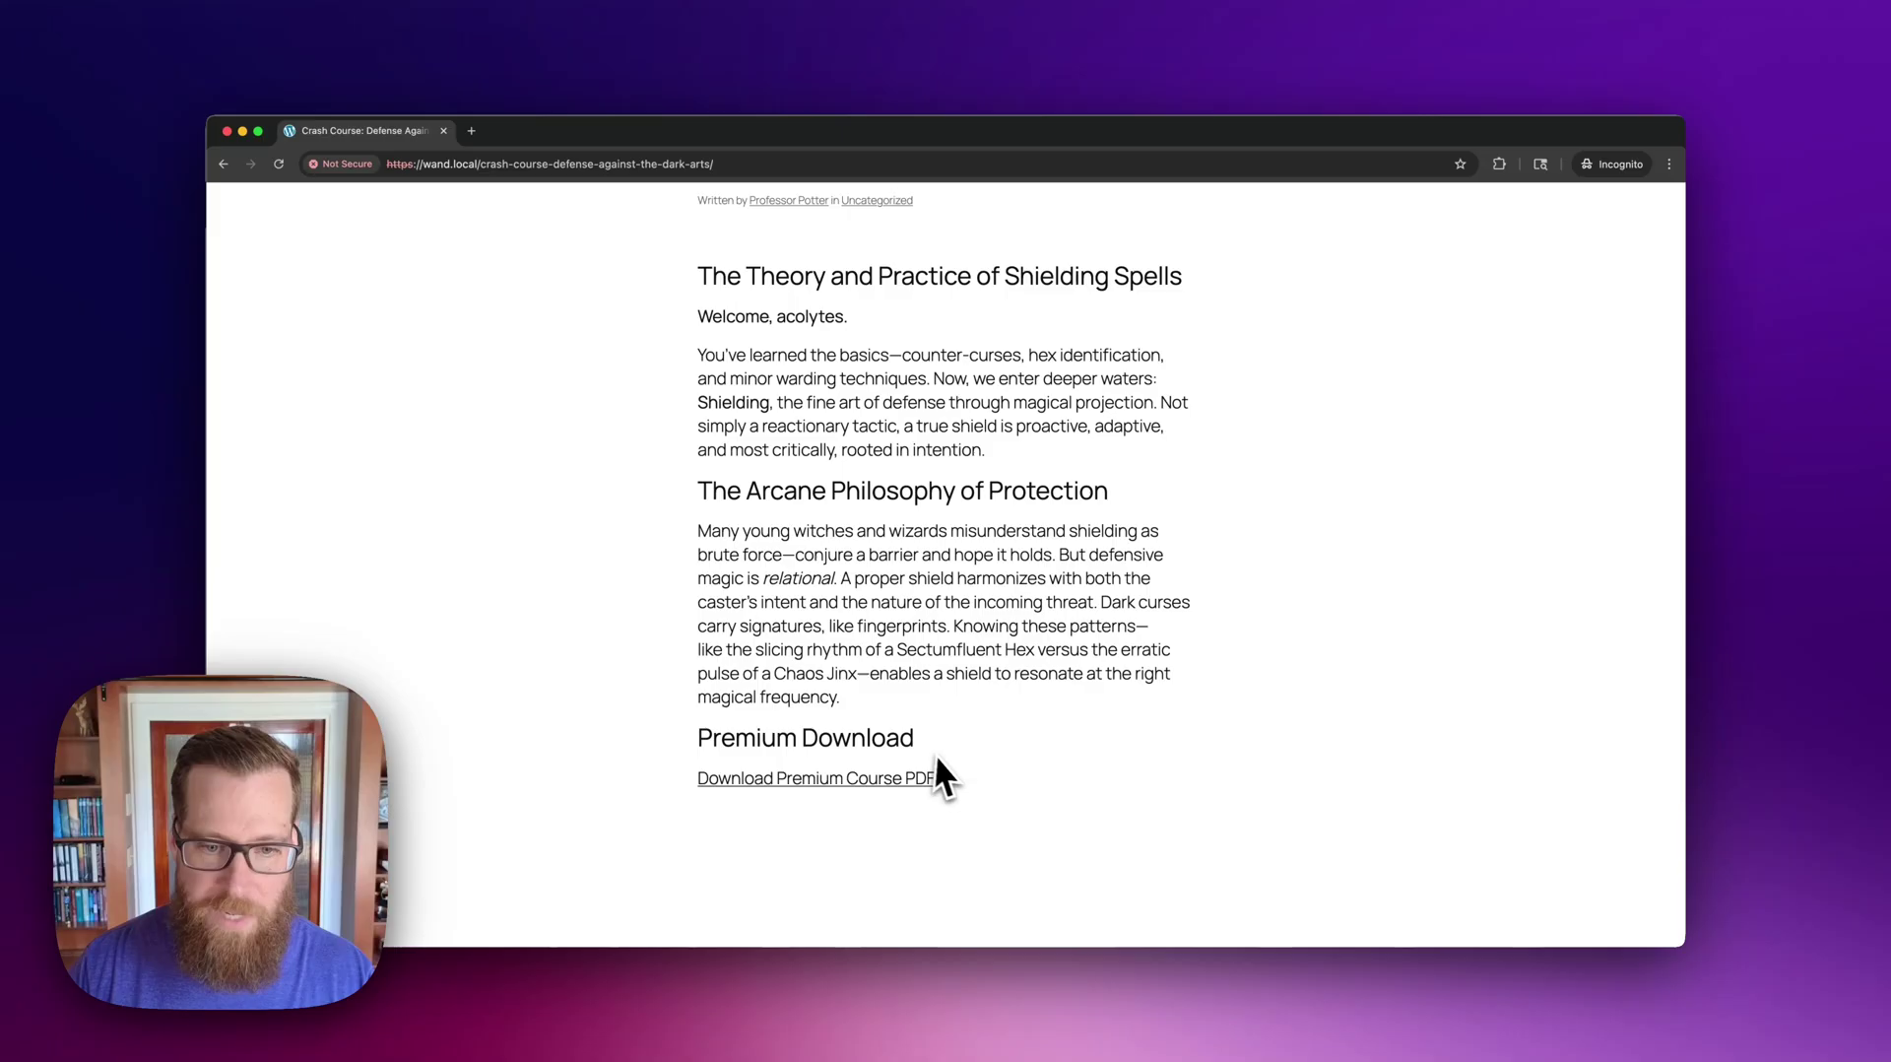
{"action": "scroll", "coordinate": [874, 628], "scroll_direction": "up", "scroll_amount": 3}
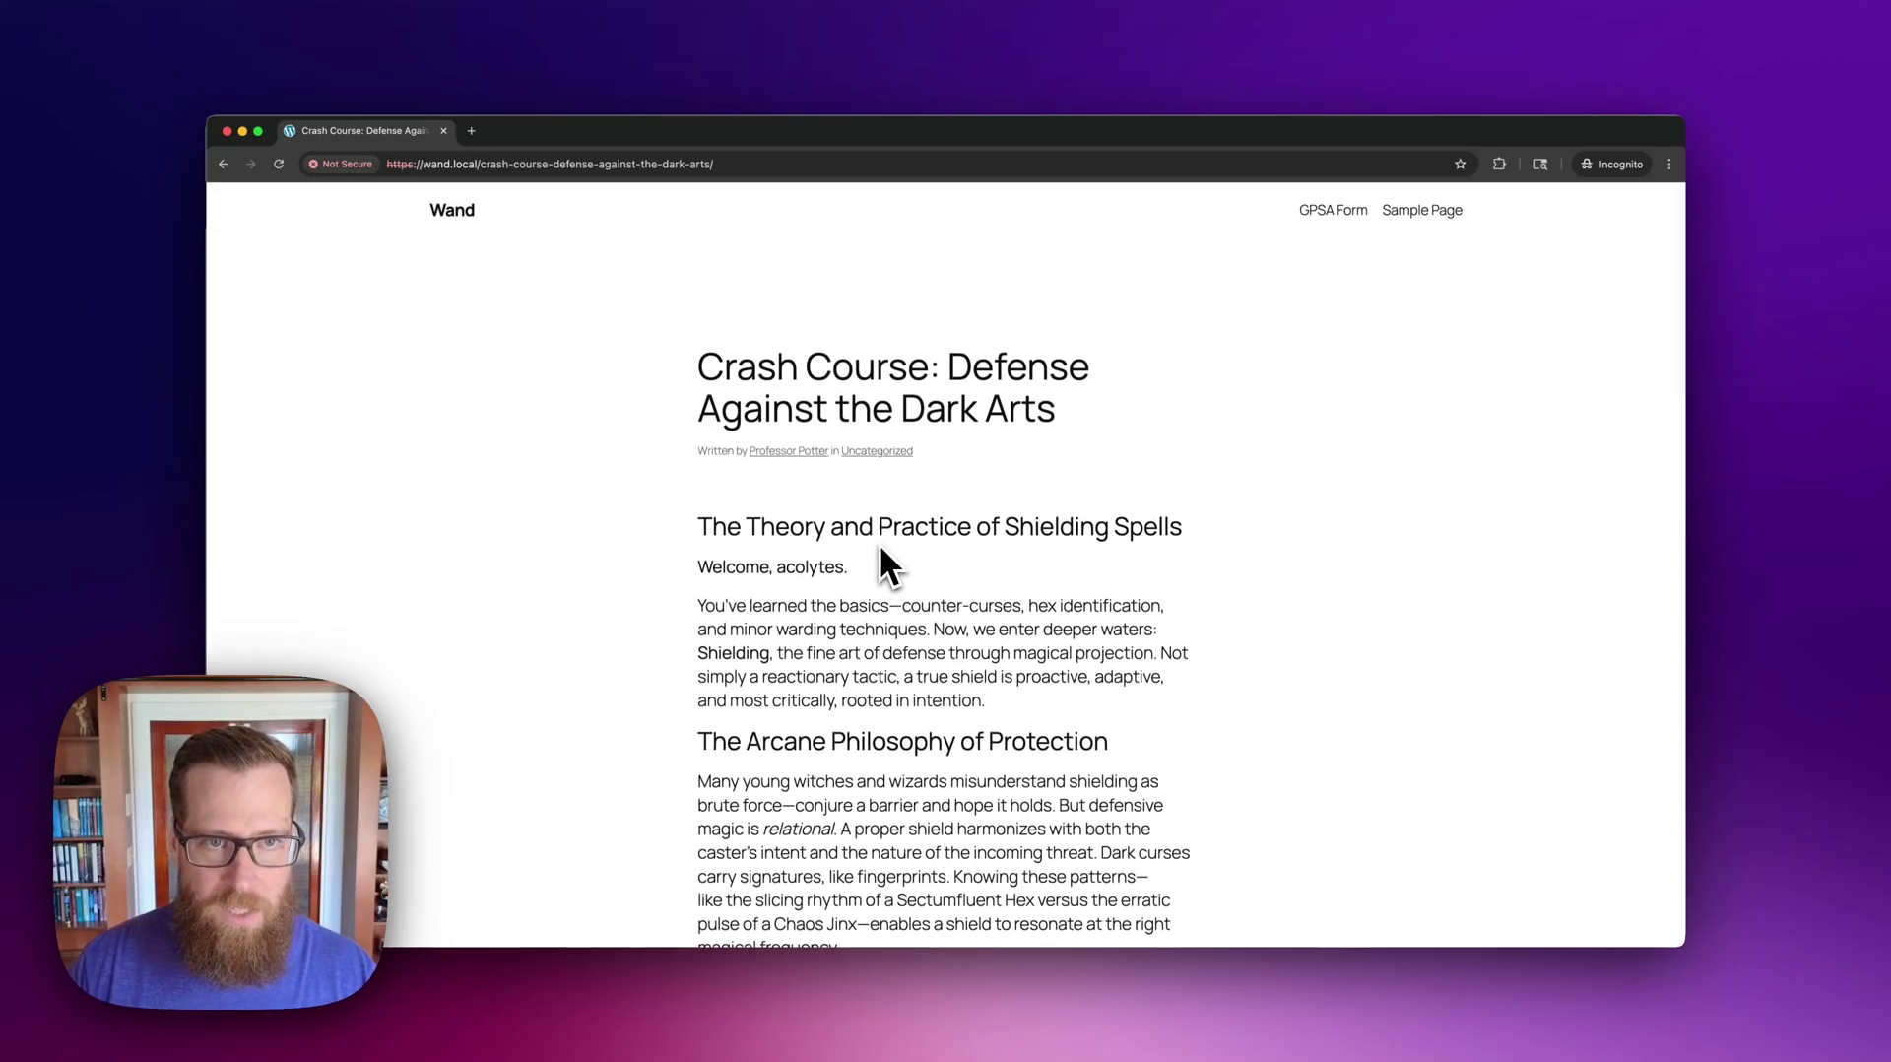
Step: Return to the post editor, select the "Download Premium Course PDF" paragraph, and turn off Submit to Access for the whole post
{"action": "key", "text": "super+grave"}
{"action": "scroll", "coordinate": [930, 487], "scroll_direction": "down", "scroll_amount": 3}
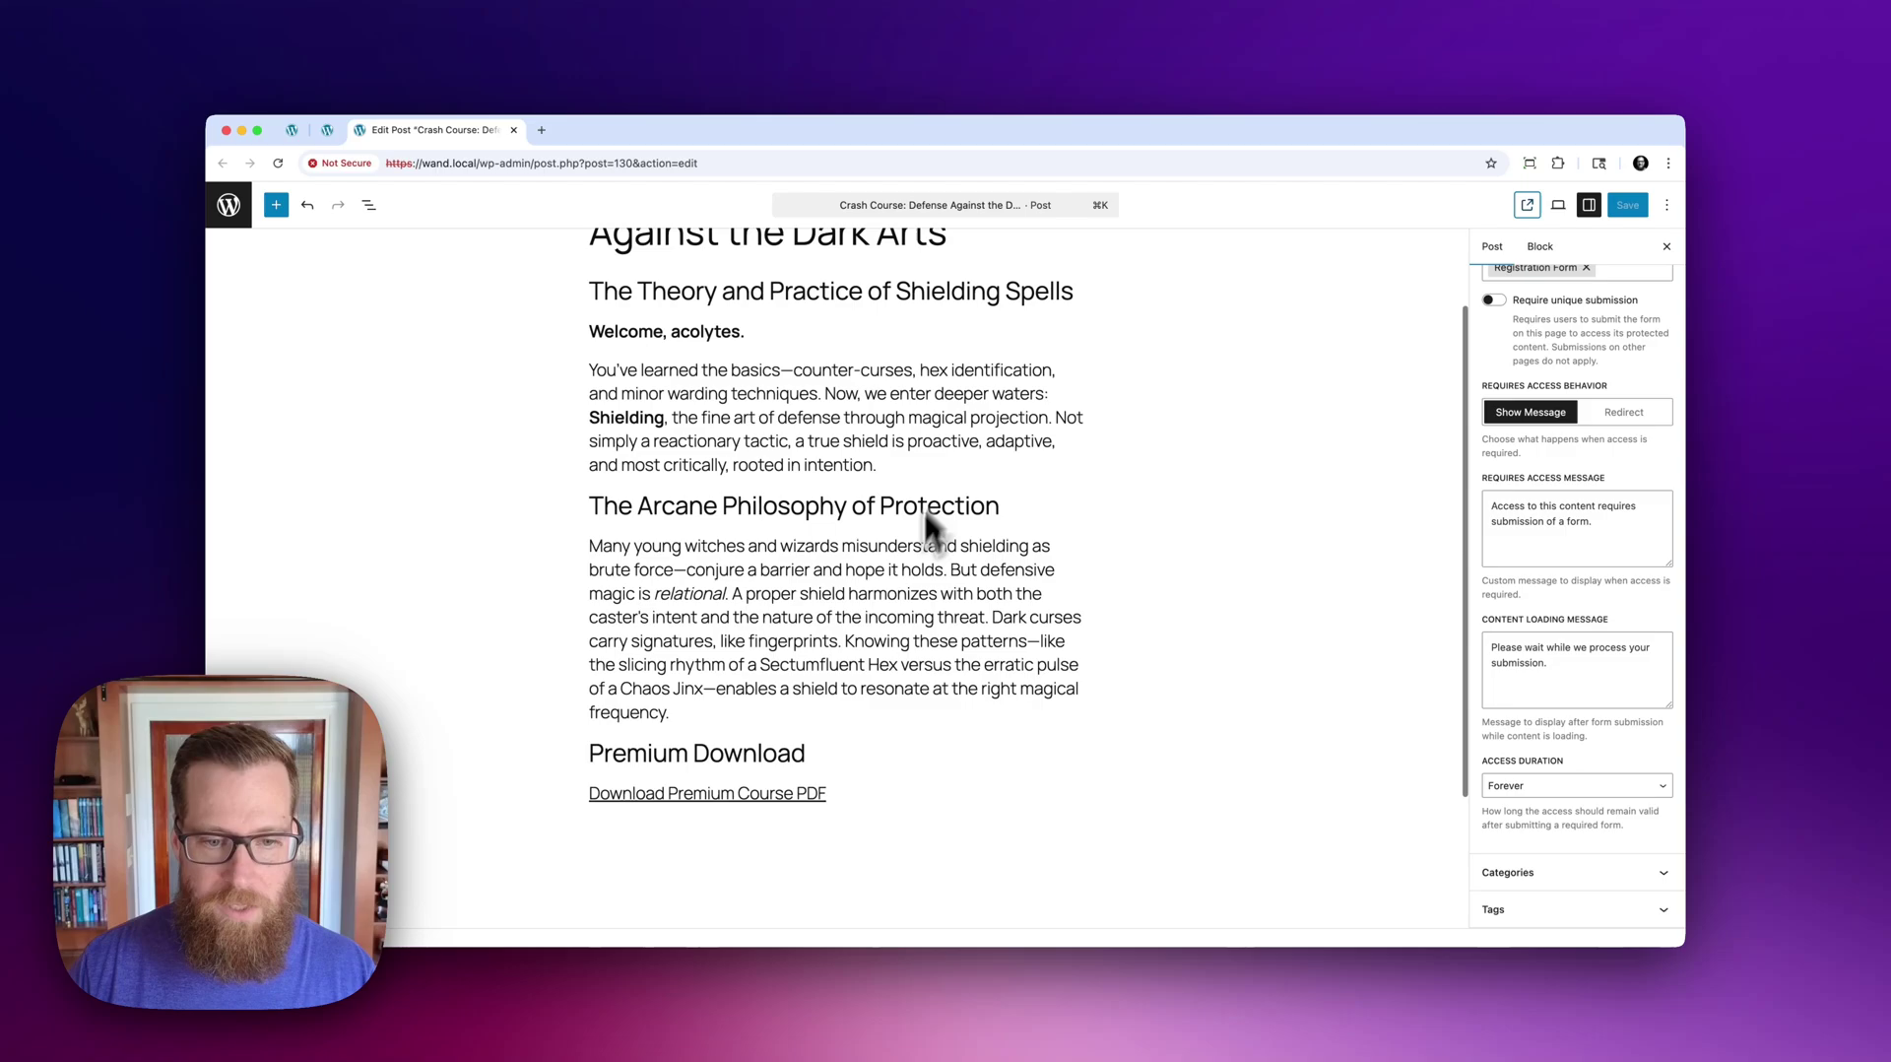
{"action": "left_click", "coordinate": [841, 791]}
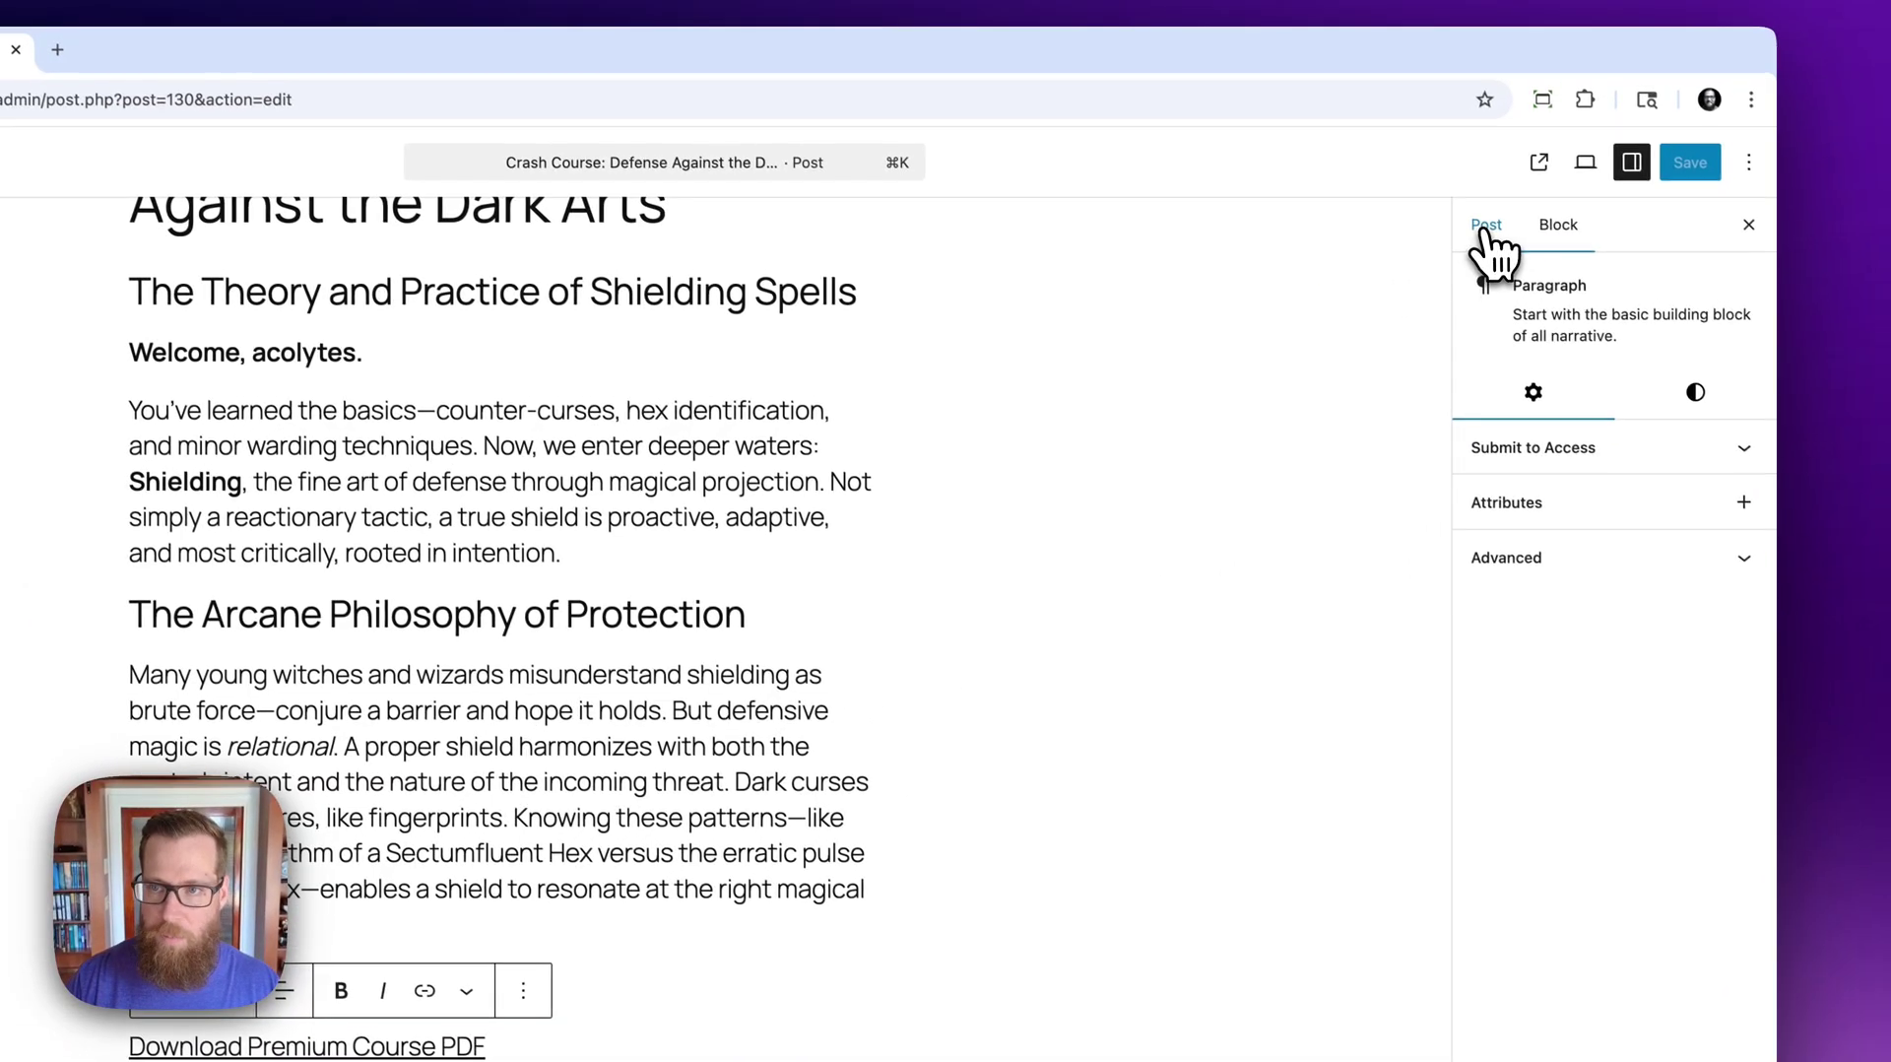
{"action": "left_click", "coordinate": [1492, 246]}
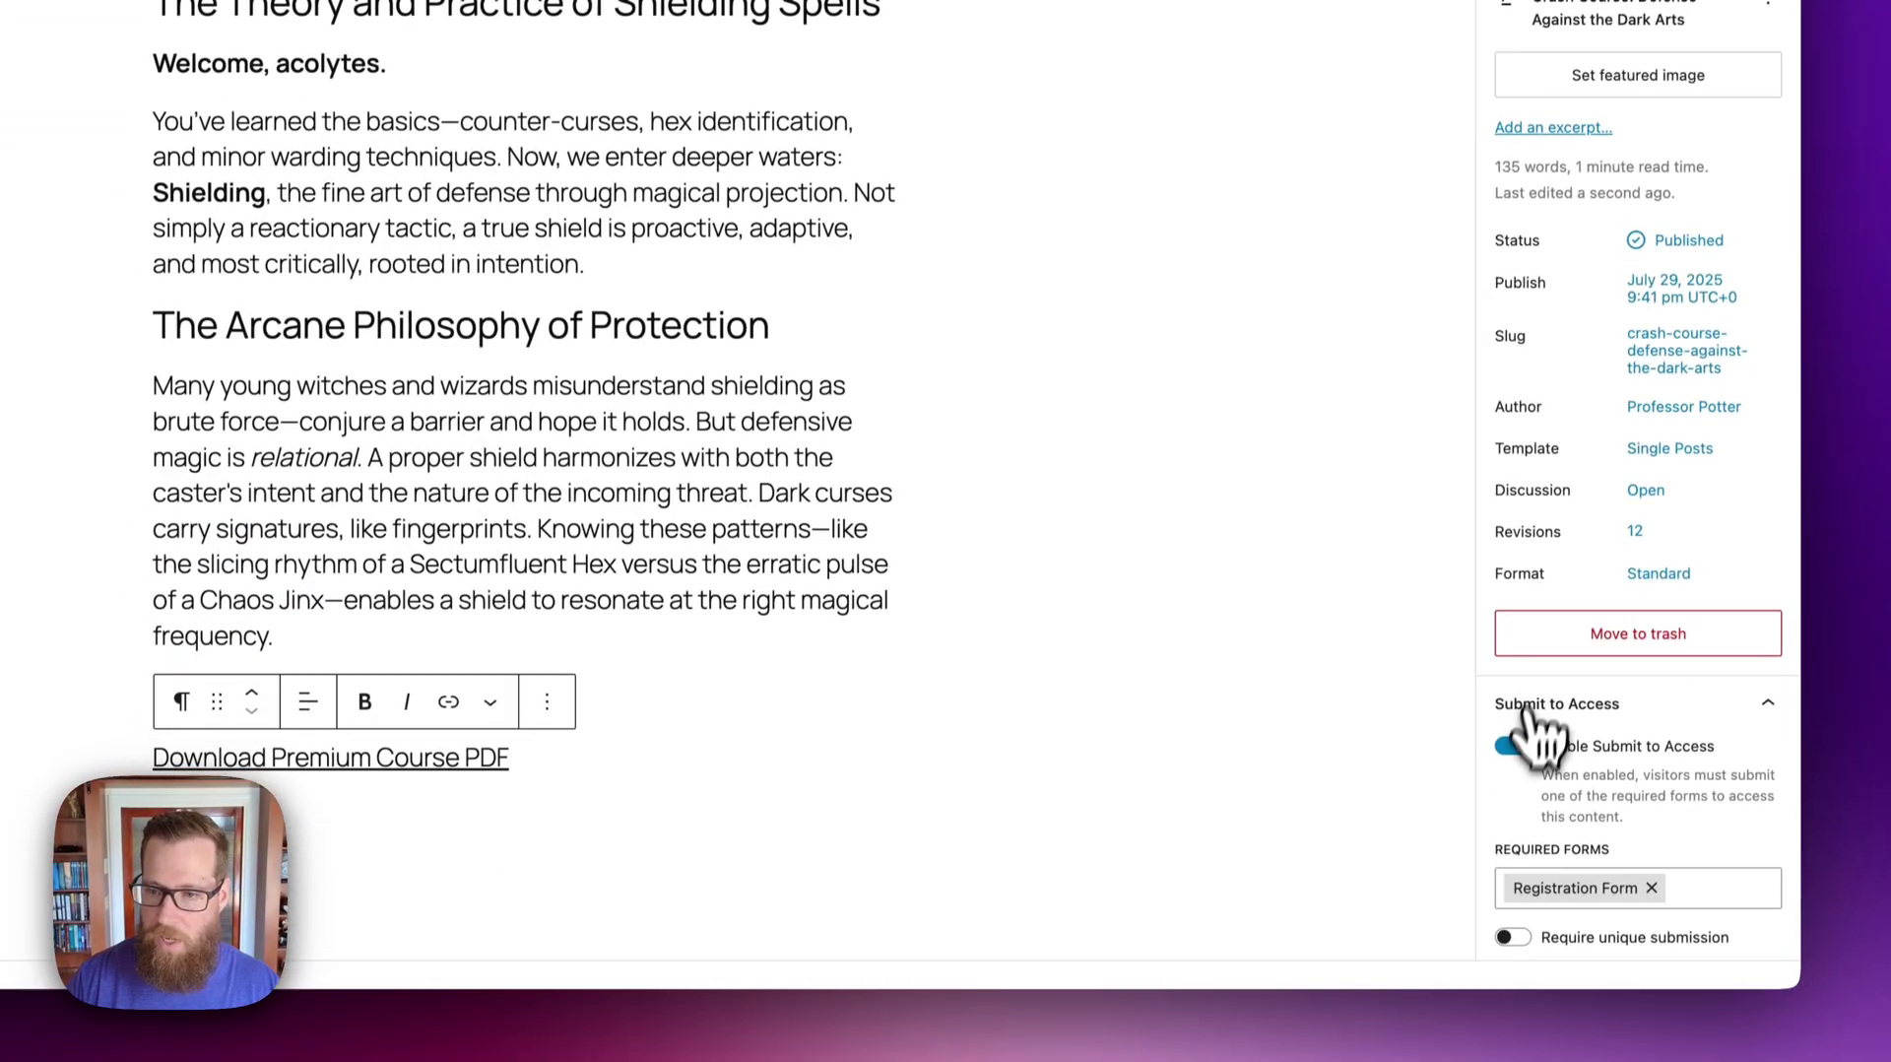
{"action": "left_click", "coordinate": [1517, 746]}
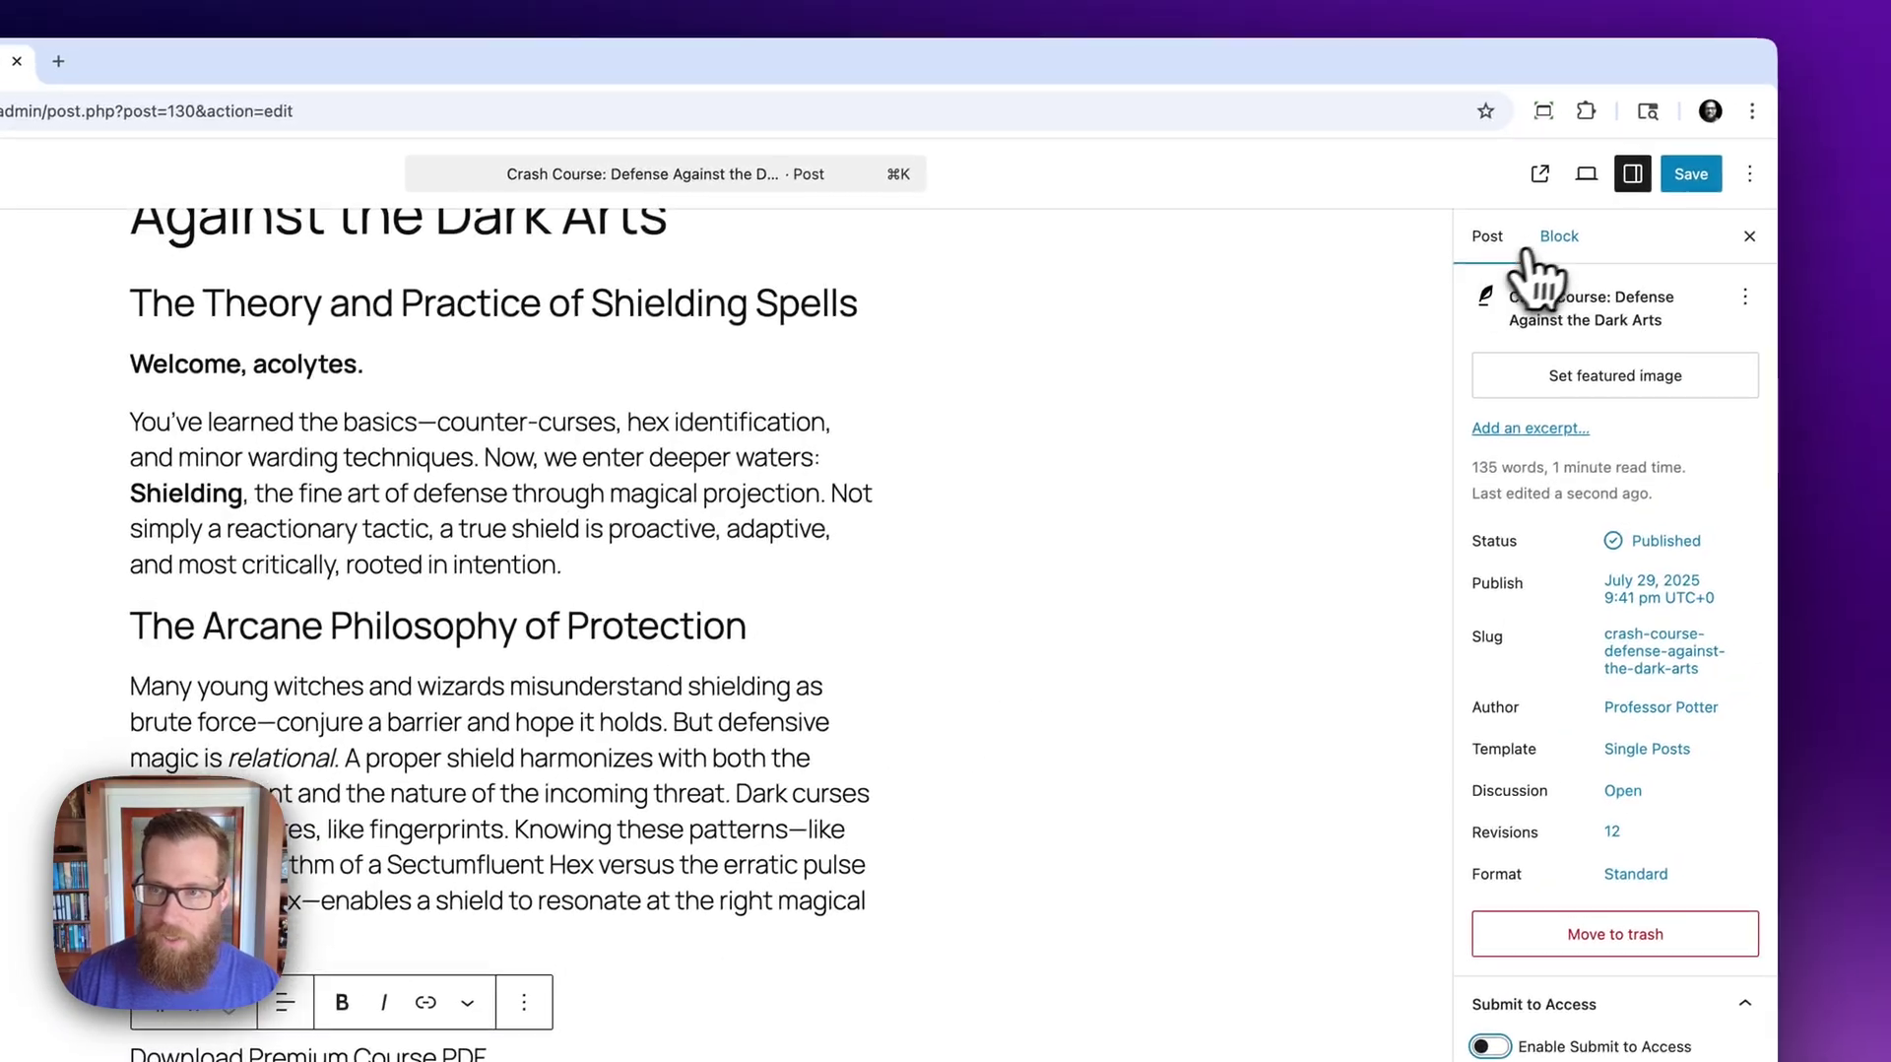
Step: Enable Submit to Access on the "Download Premium Course PDF" paragraph block and set Registration Form as its required form
{"action": "left_click", "coordinate": [1532, 252]}
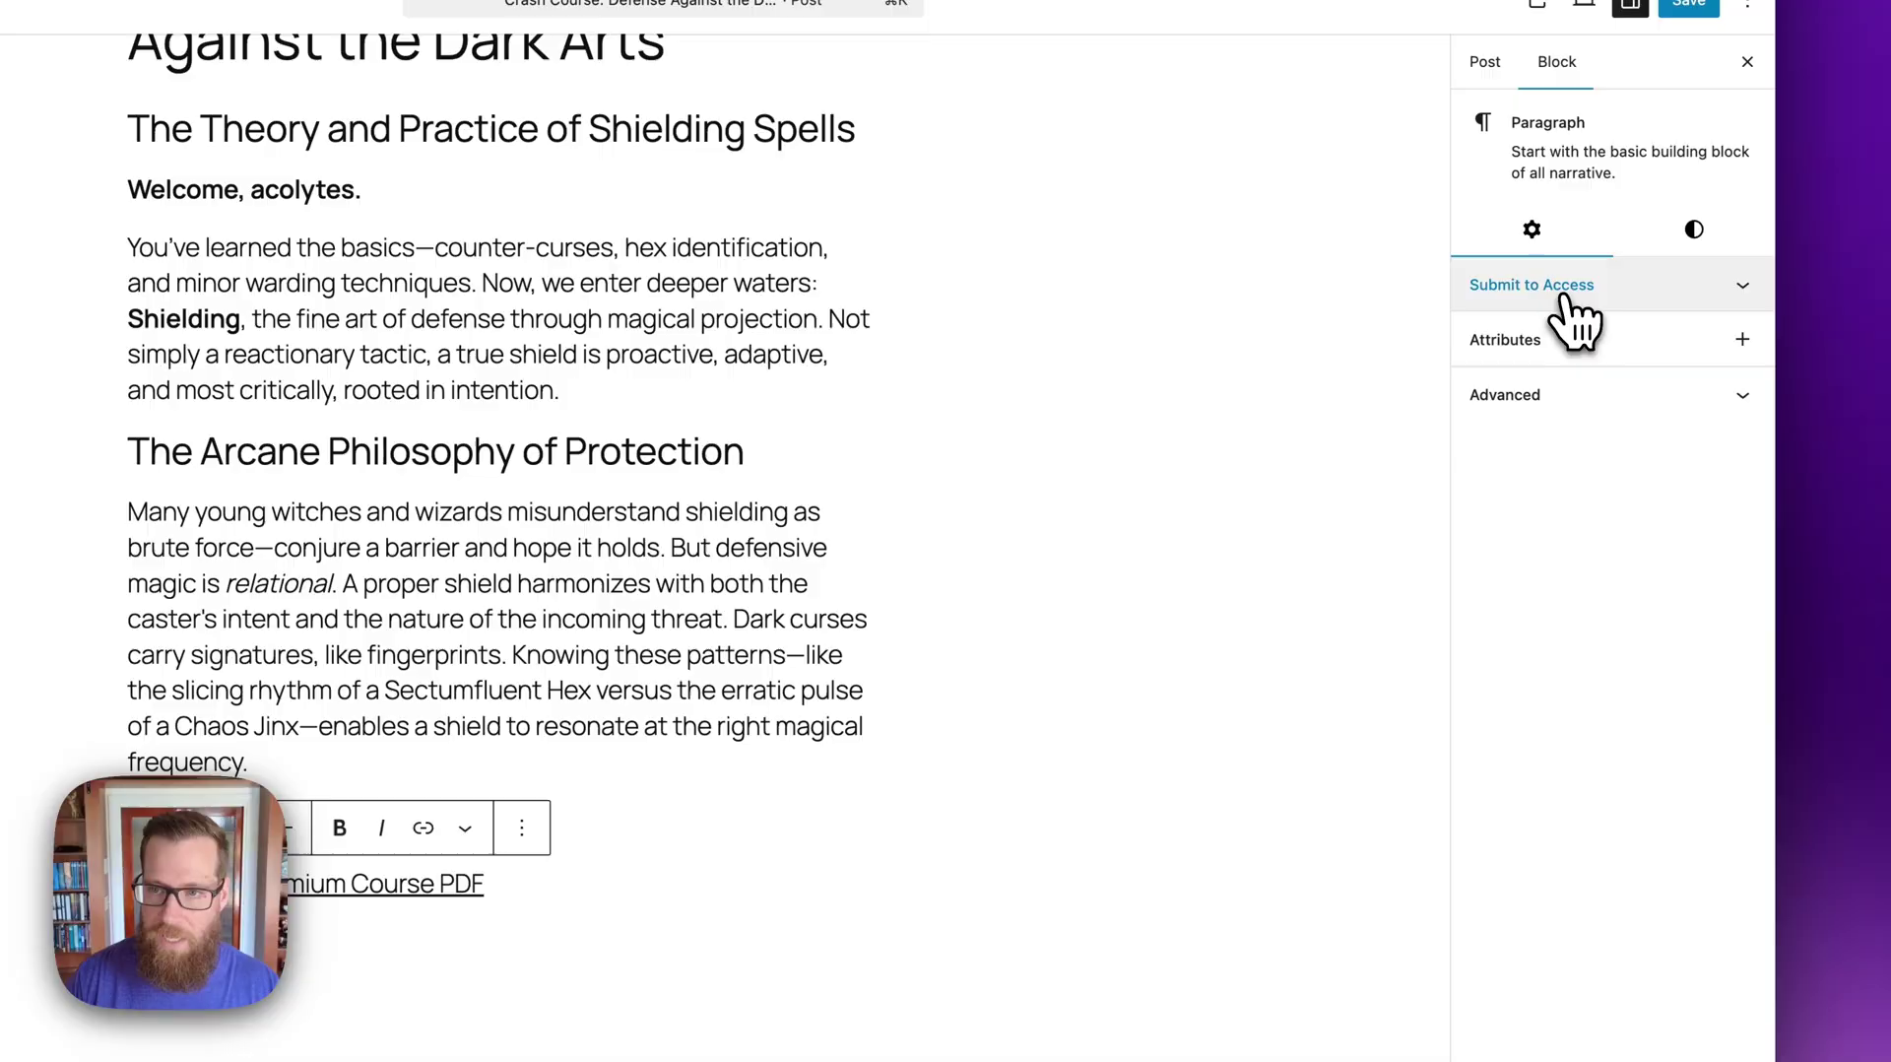
{"action": "left_click", "coordinate": [1565, 293]}
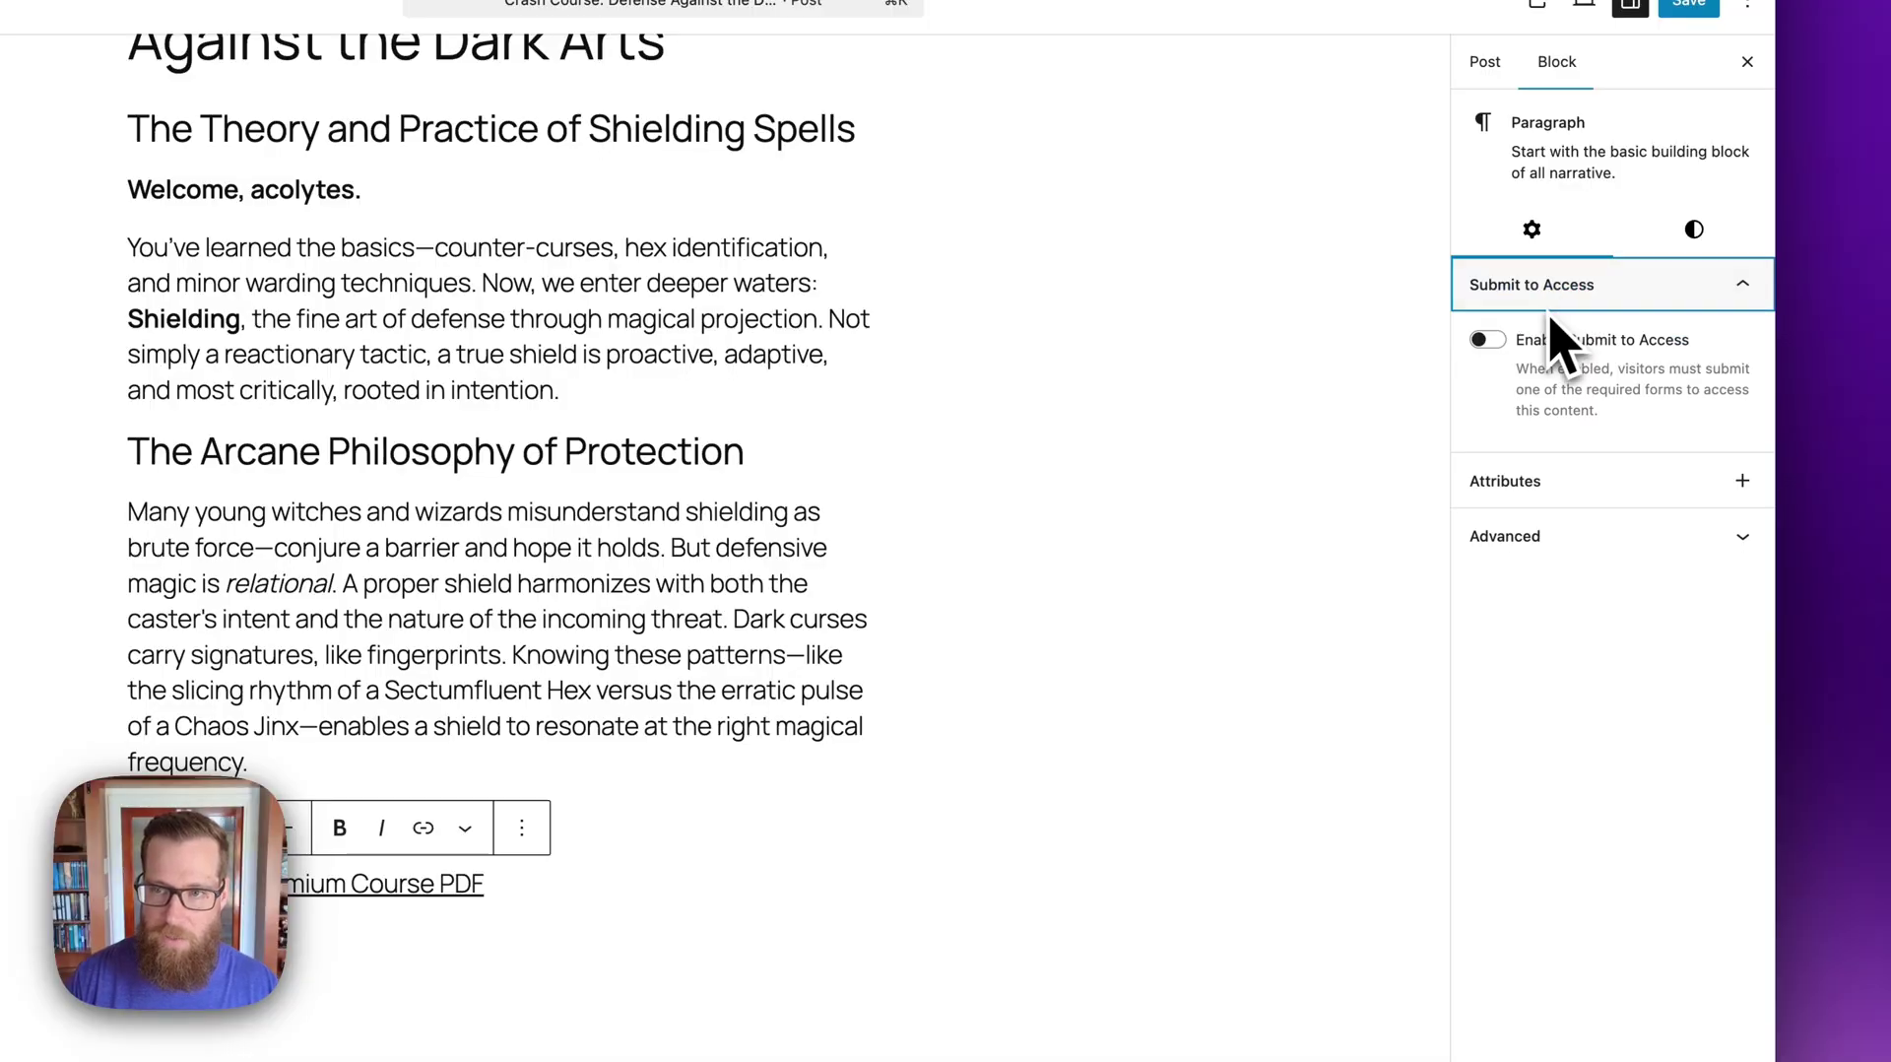
{"action": "left_click", "coordinate": [1488, 340]}
{"action": "left_click", "coordinate": [1493, 483]}
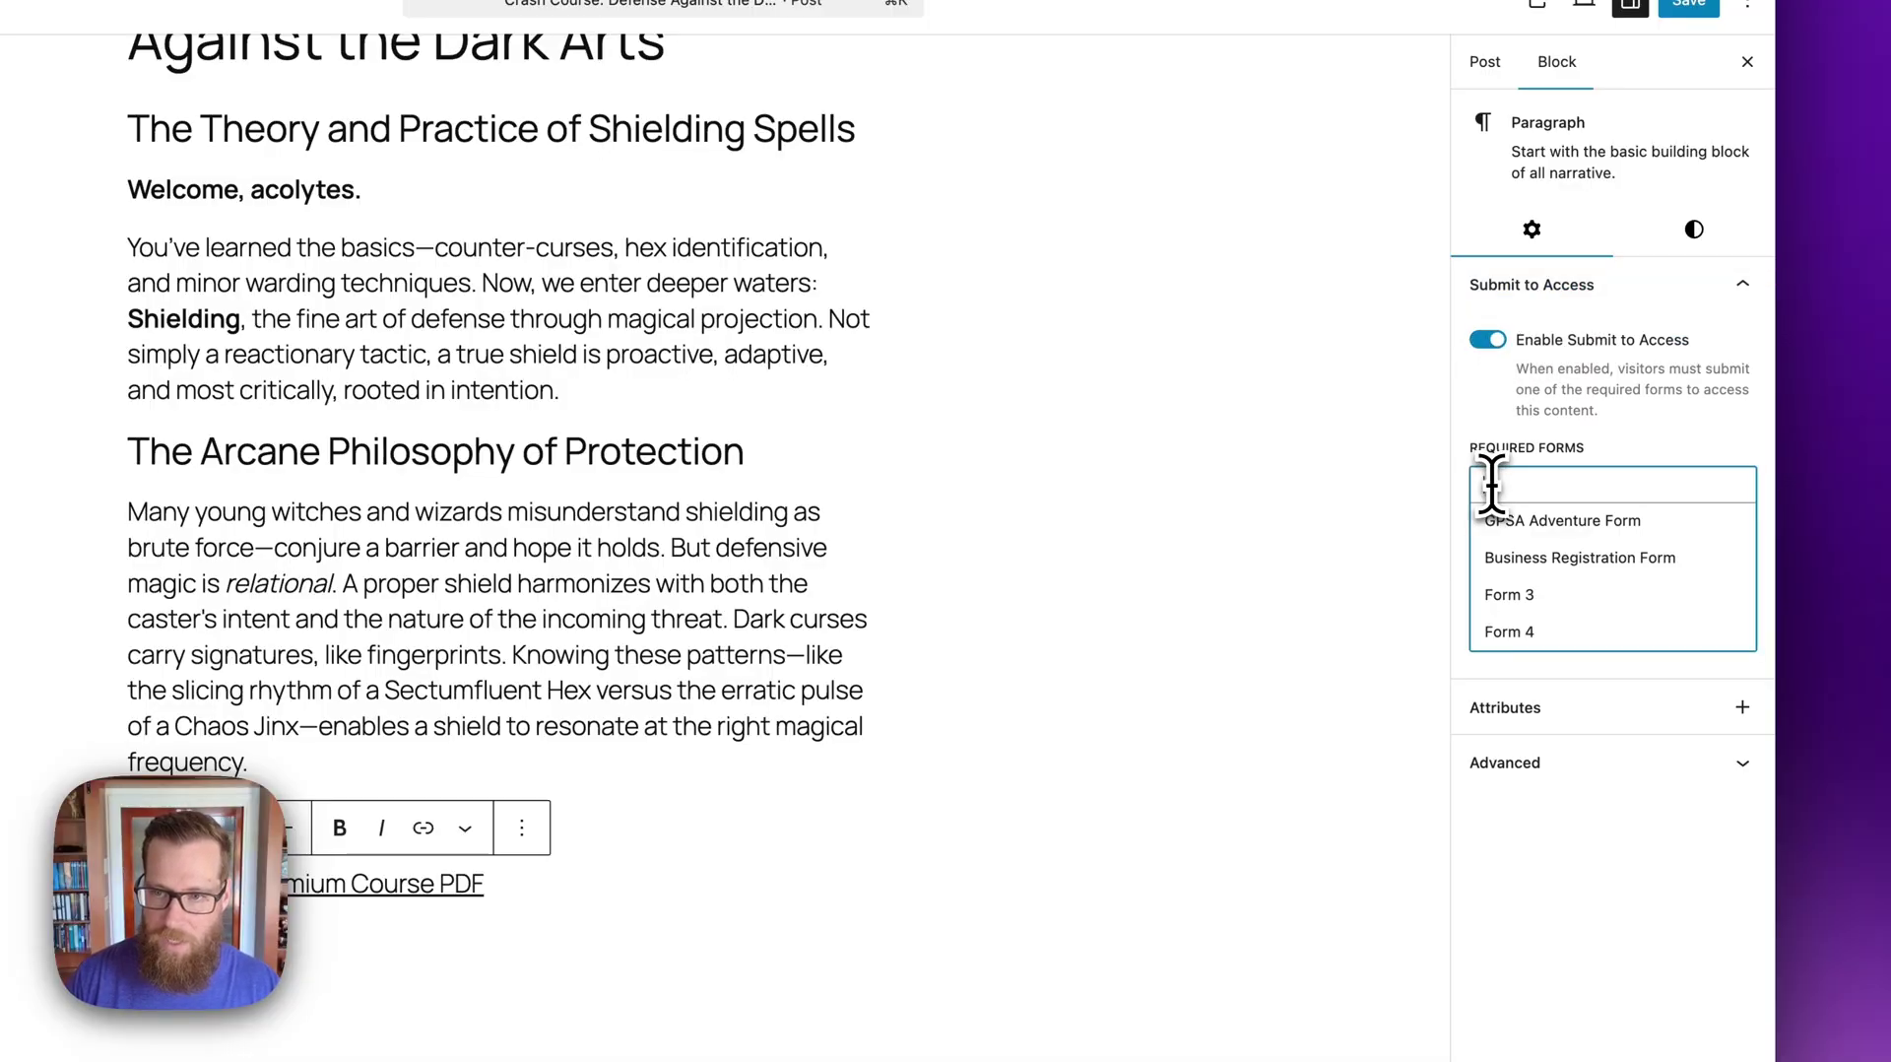
{"action": "scroll", "coordinate": [1497, 591], "scroll_direction": "down", "scroll_amount": 5}
{"action": "left_click", "coordinate": [1517, 635]}
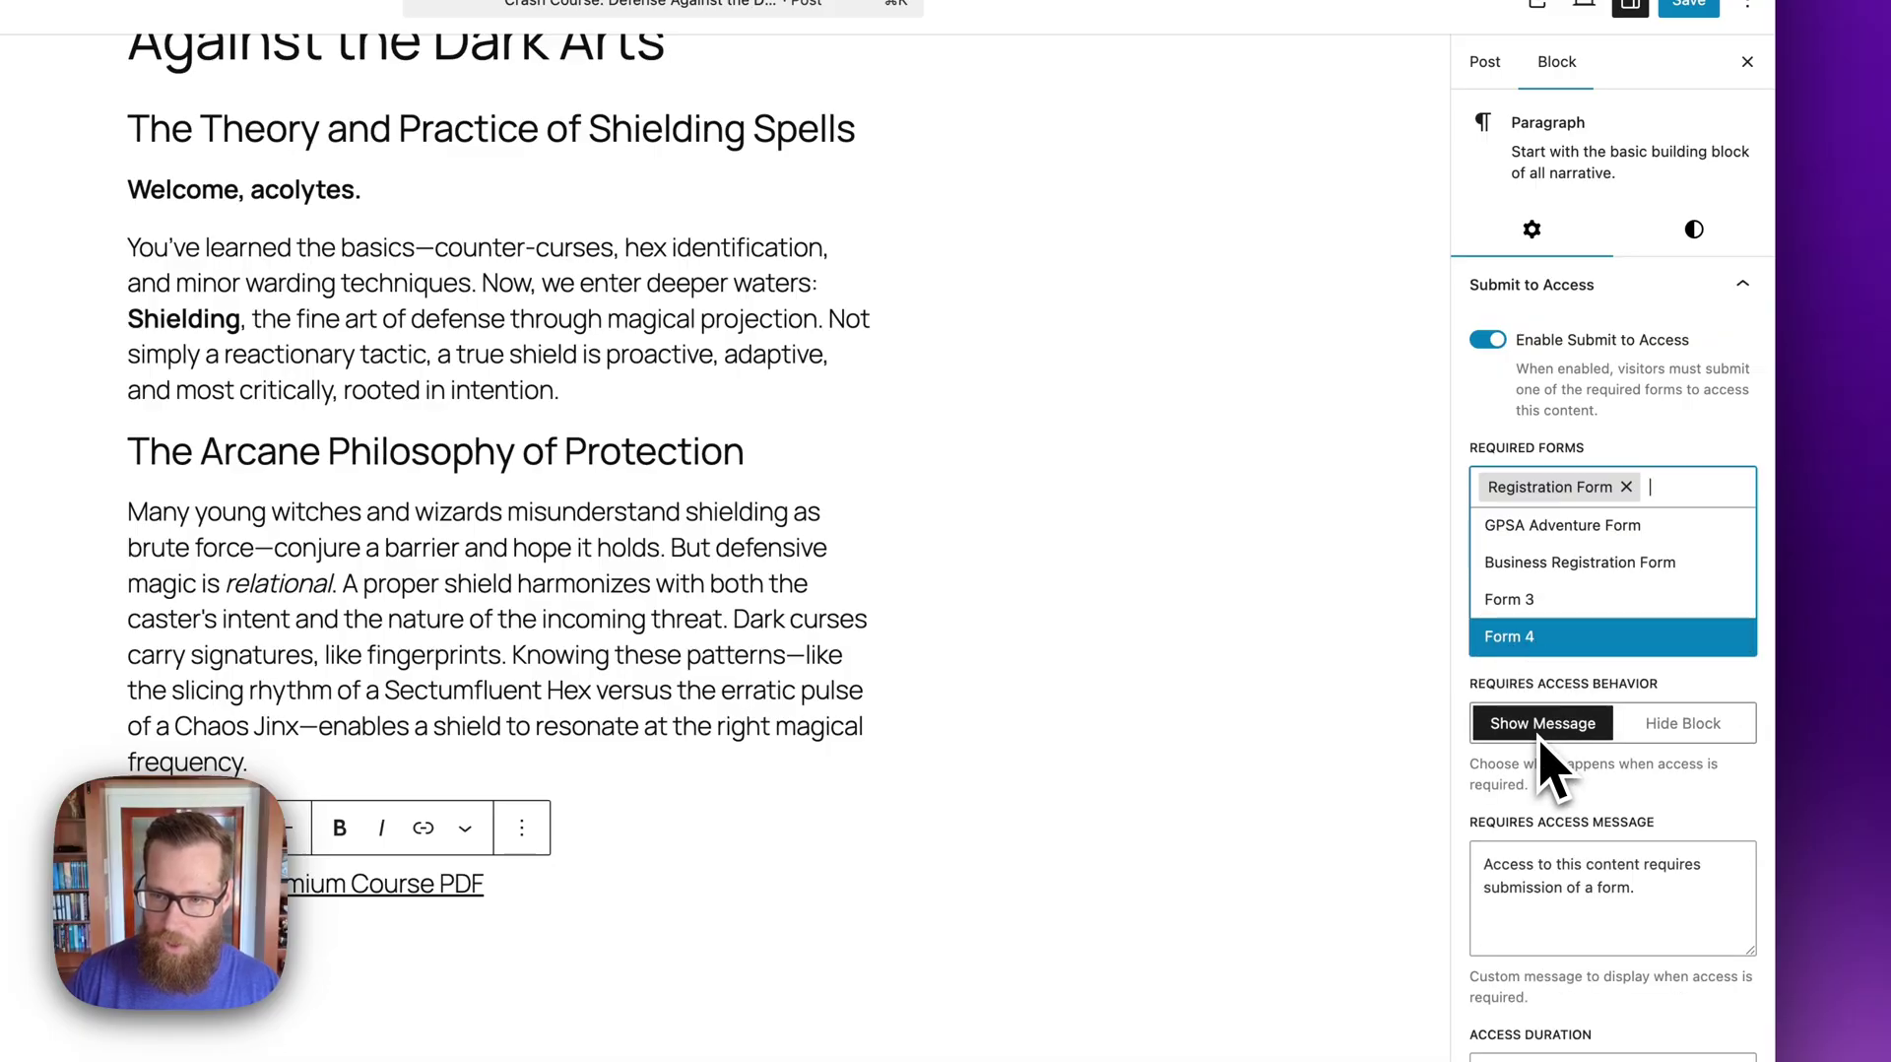
Step: Replace the block's requires access message with "Share your details for access to our premium download."
{"action": "scroll", "coordinate": [1551, 768], "scroll_direction": "down", "scroll_amount": 3}
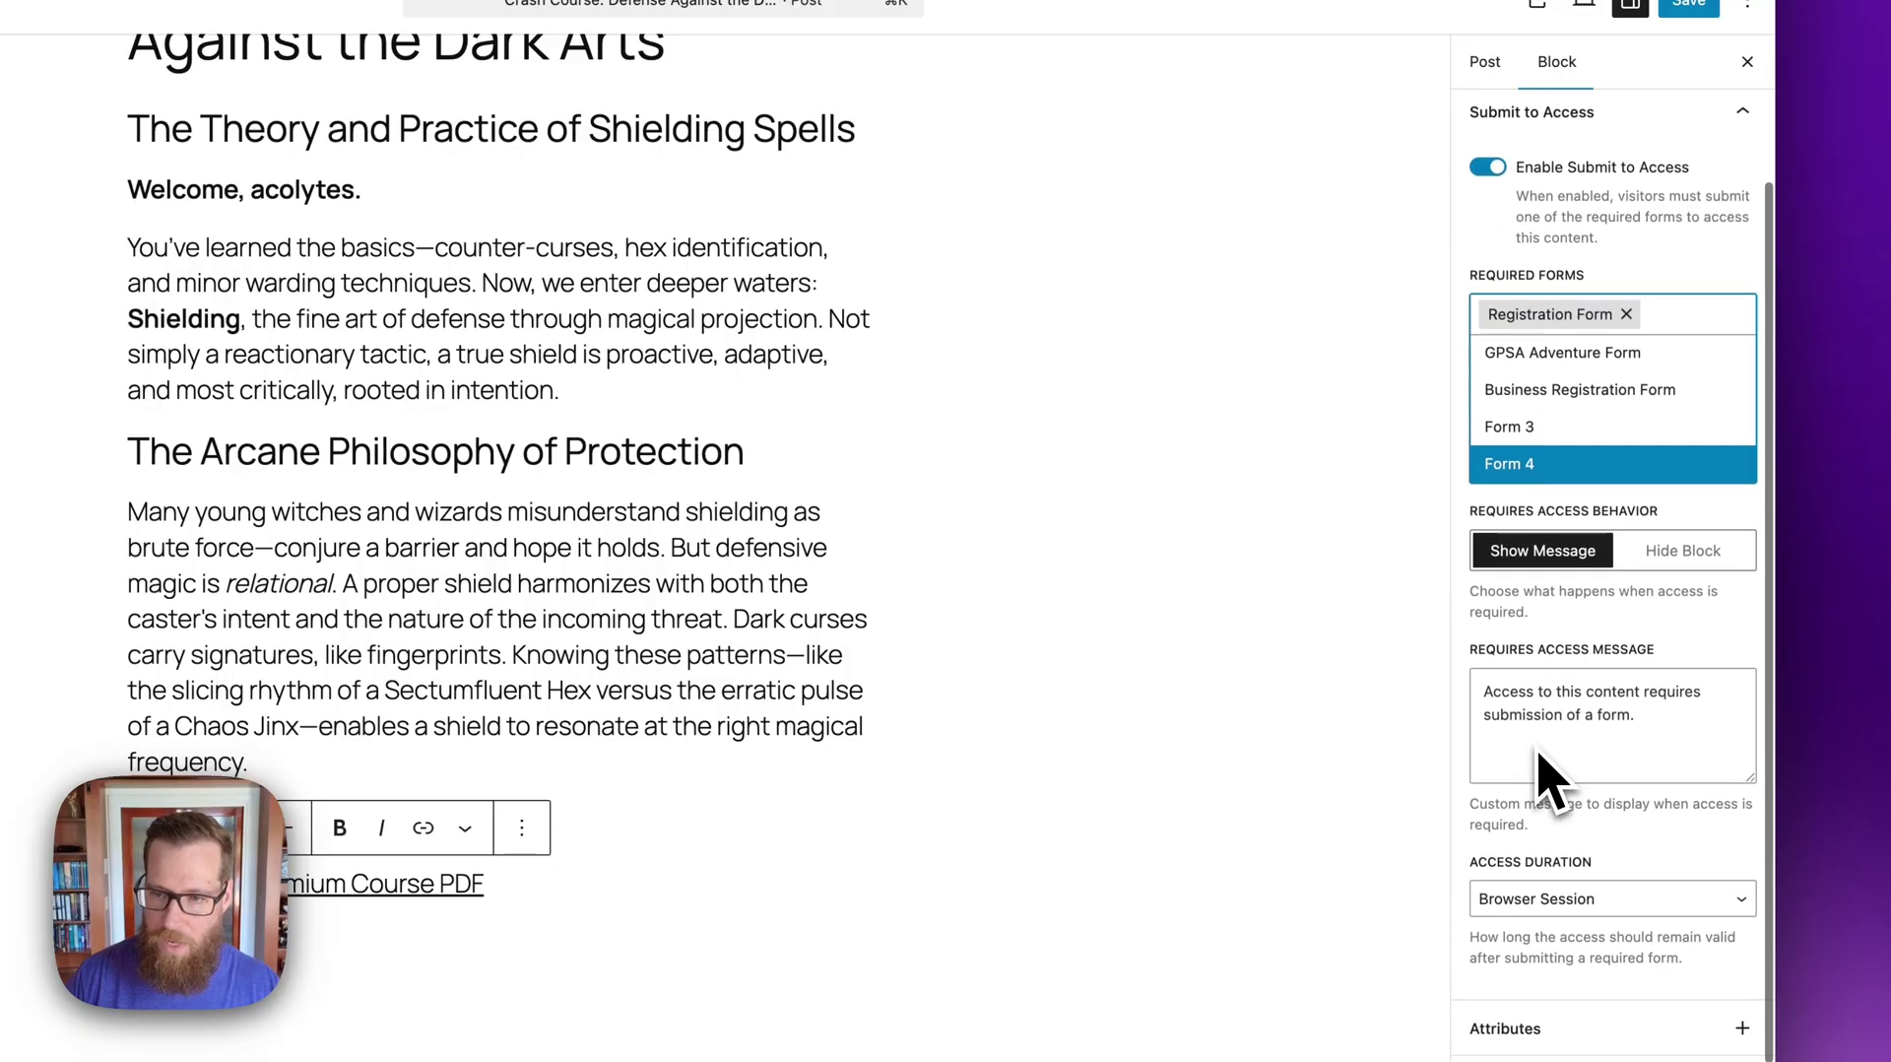
{"action": "triple_click", "coordinate": [1647, 699]}
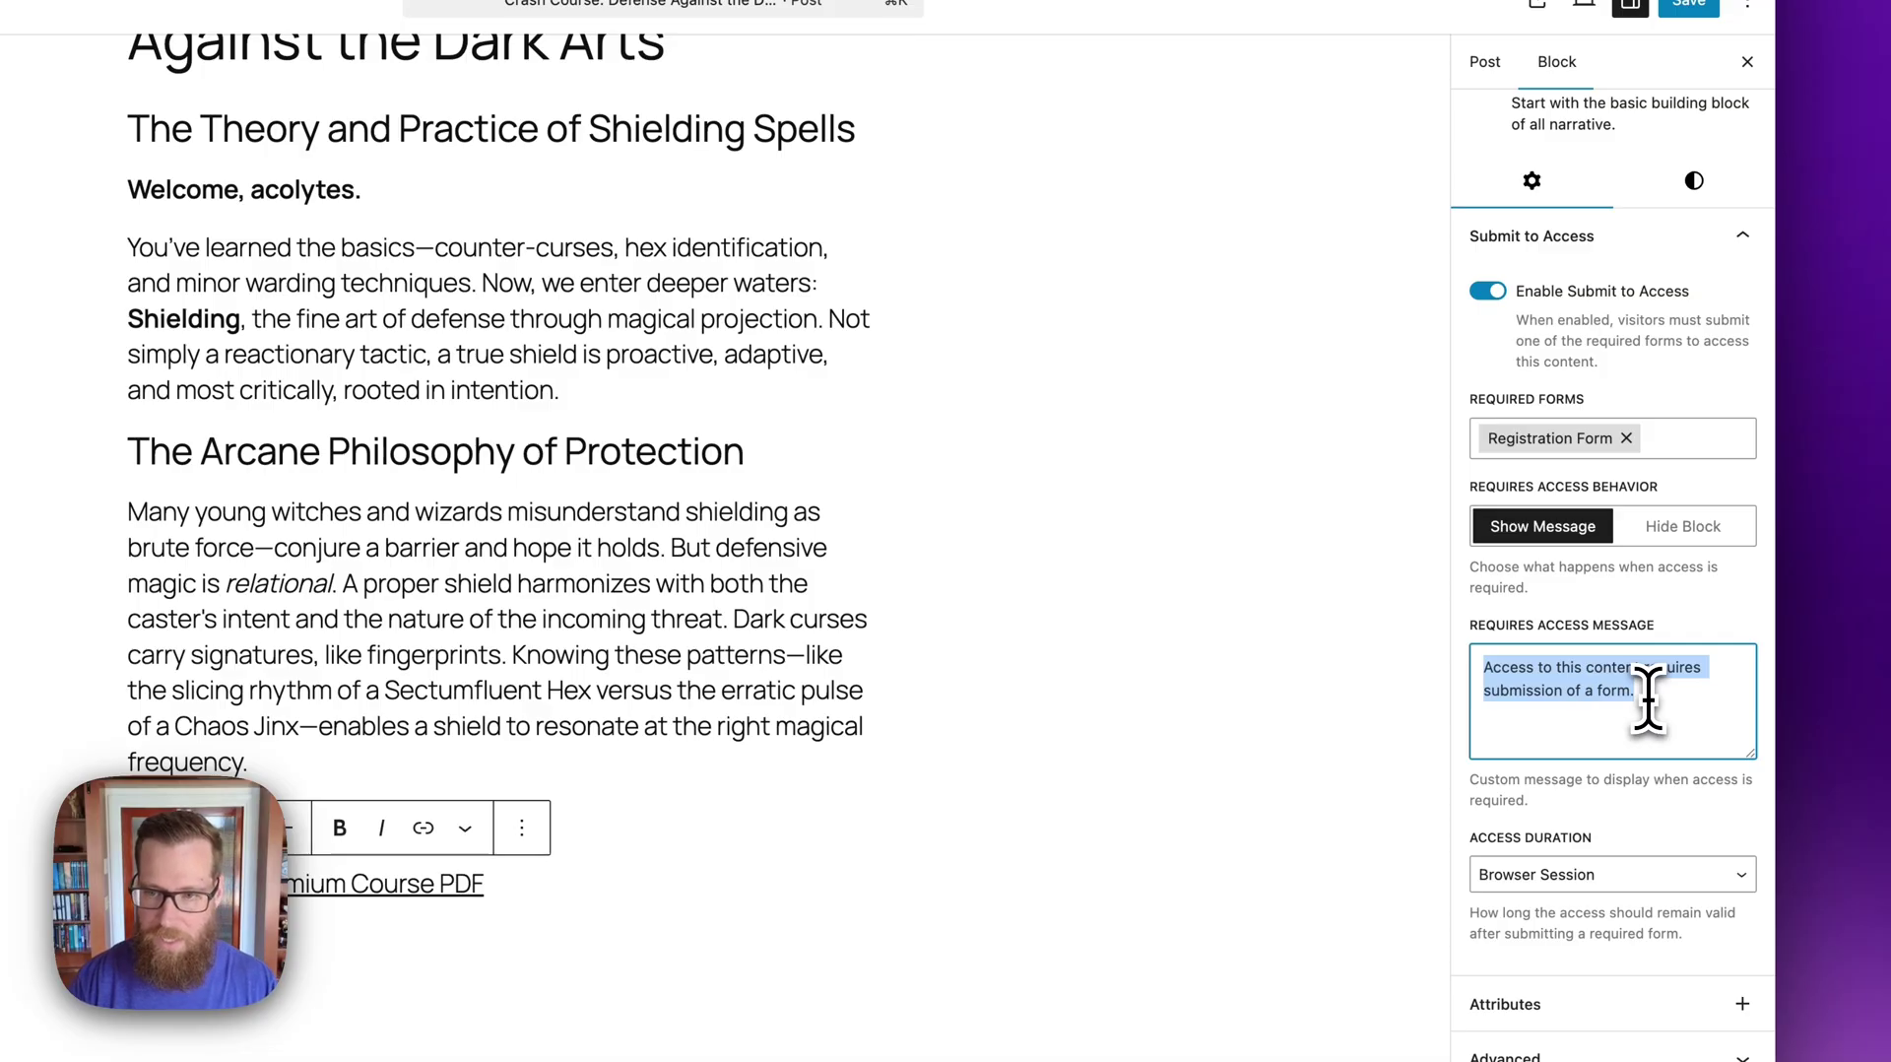
{"action": "type", "text": "Share"}
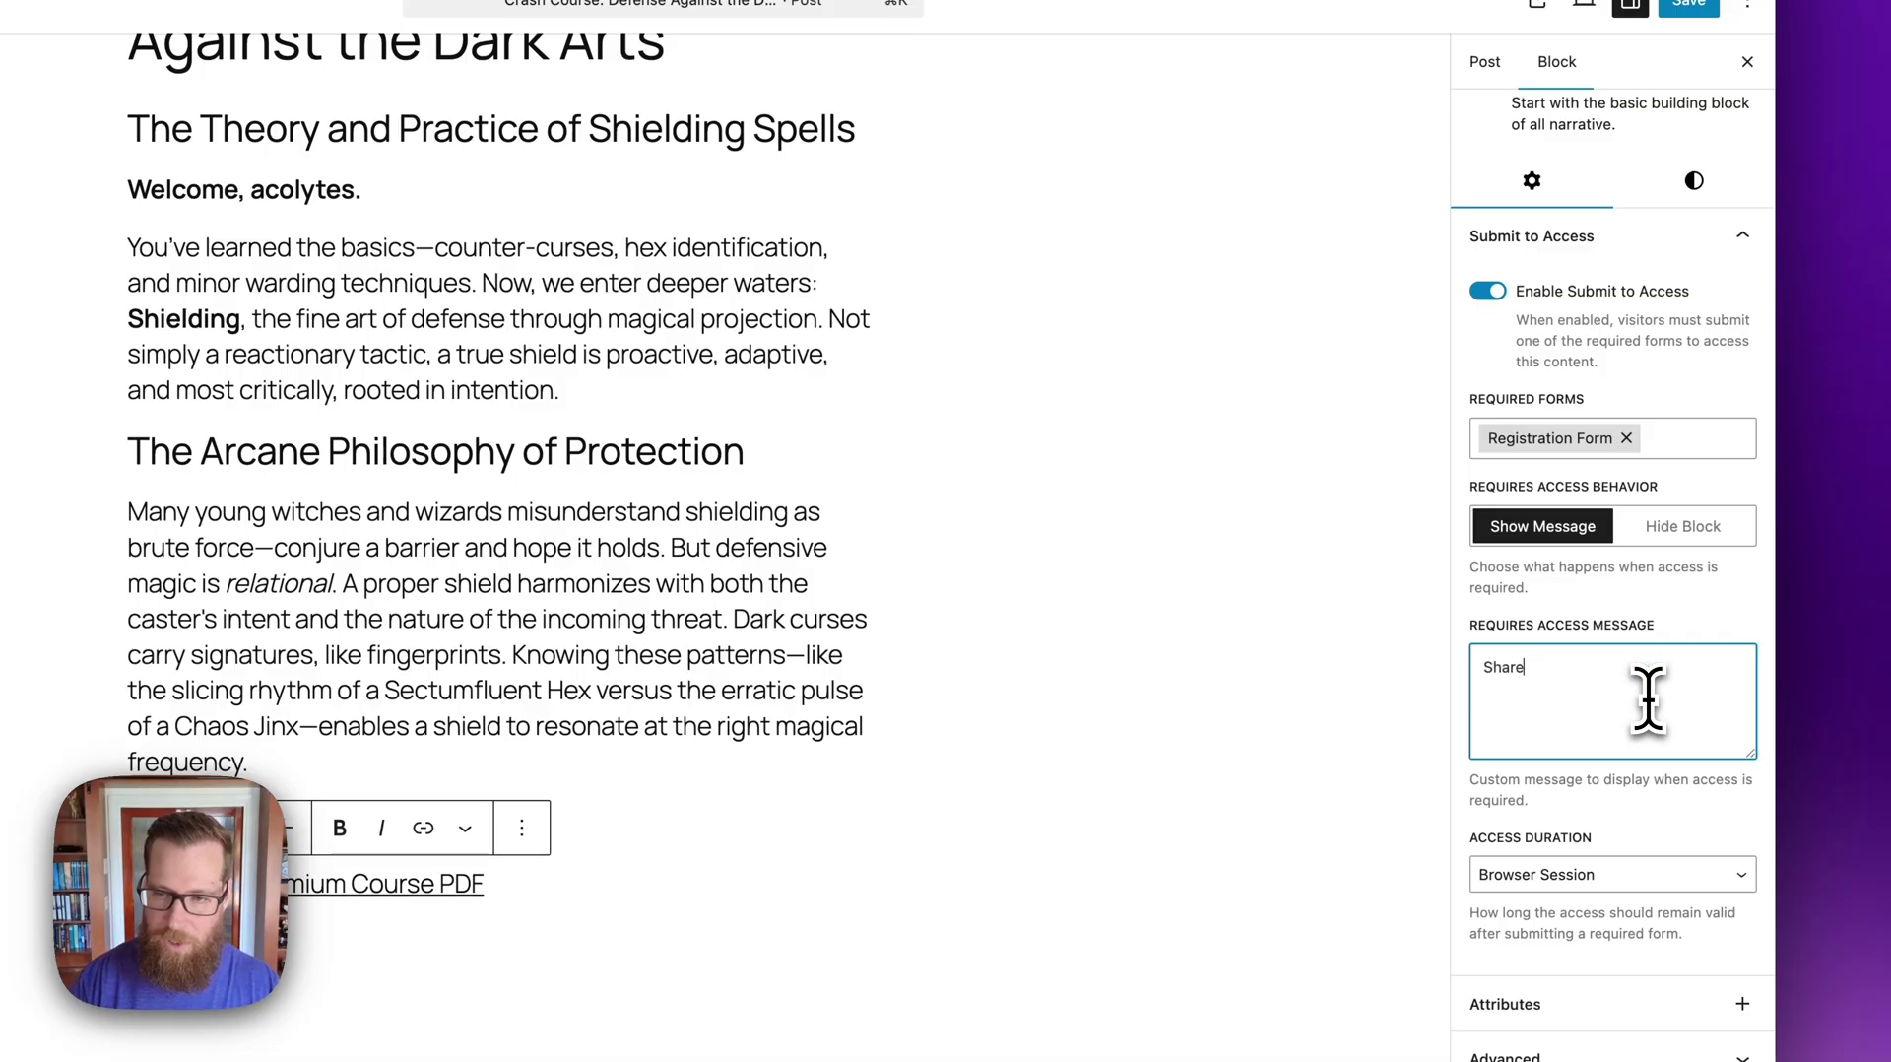
{"action": "type", "text": " your details for access to our "}
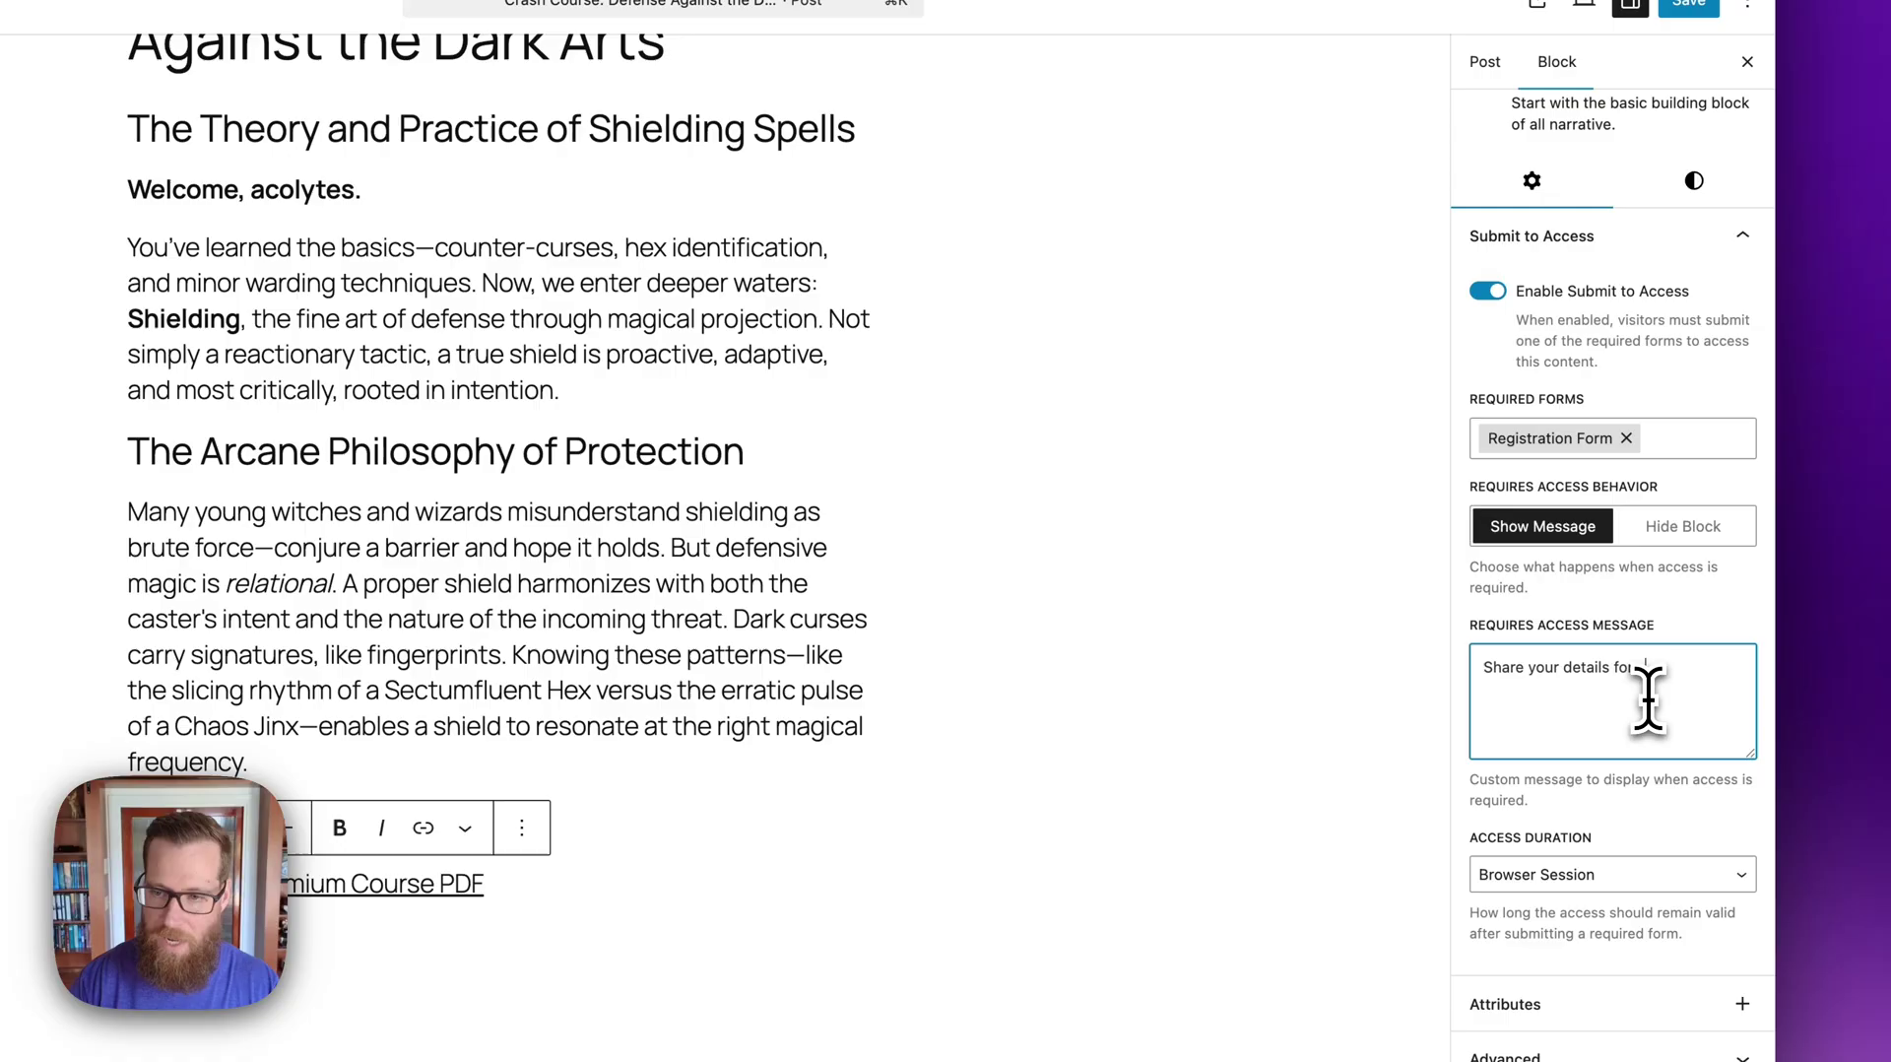
{"action": "type", "text": "premium download."}
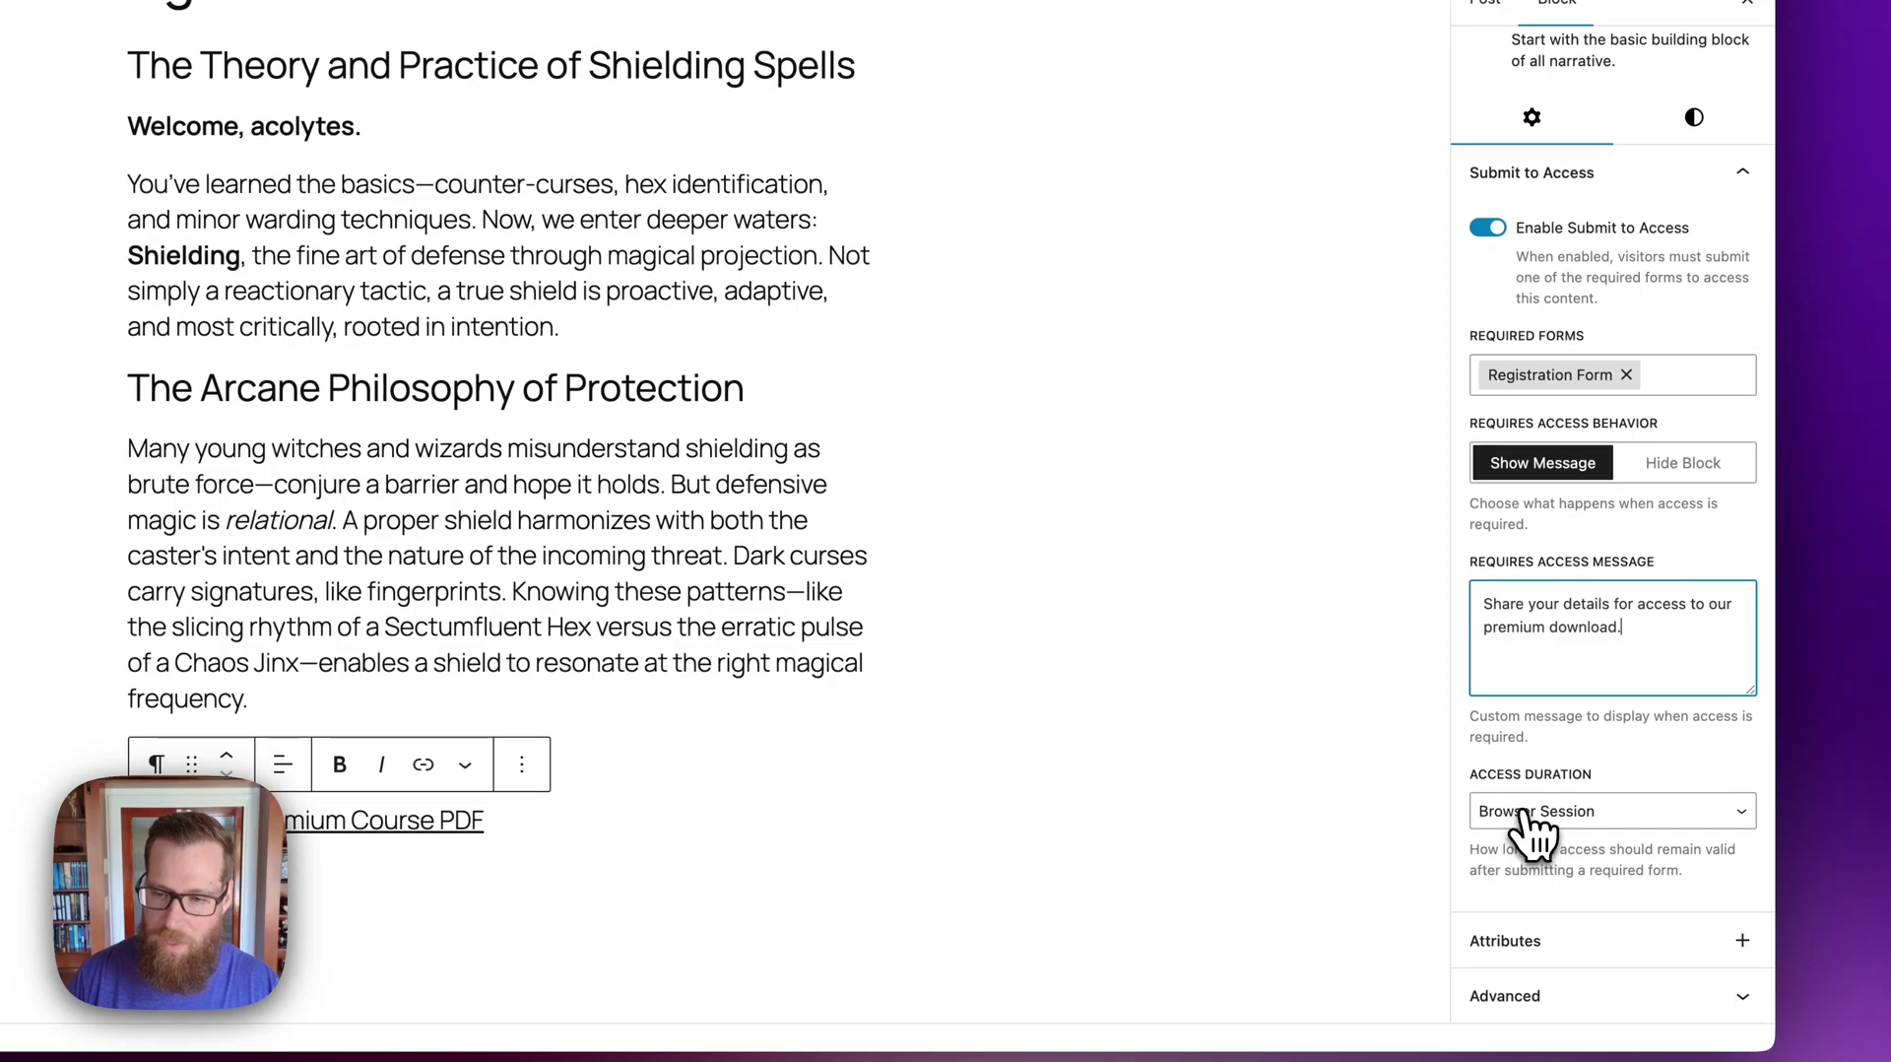
Step: Set the block's access duration to Forever and save the post
{"action": "left_click", "coordinate": [1527, 832]}
{"action": "left_click", "coordinate": [1511, 865]}
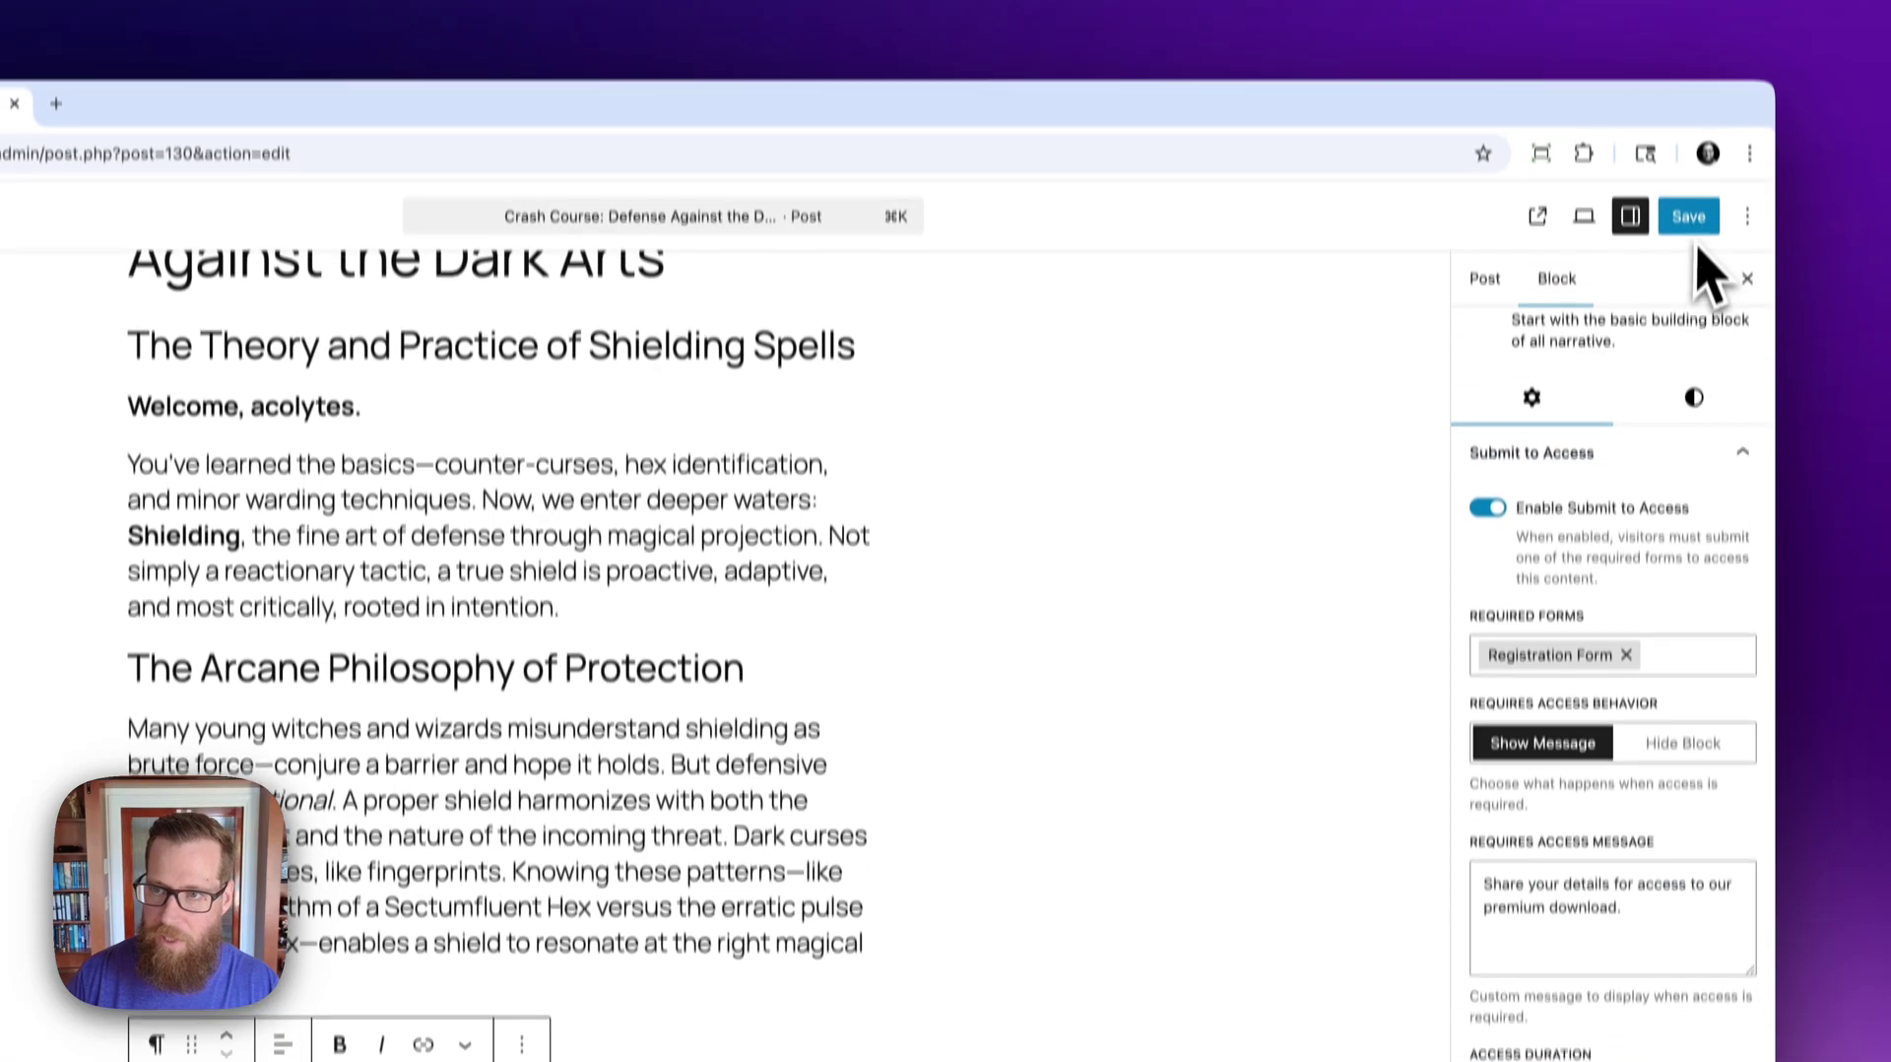
{"action": "left_click", "coordinate": [1690, 219]}
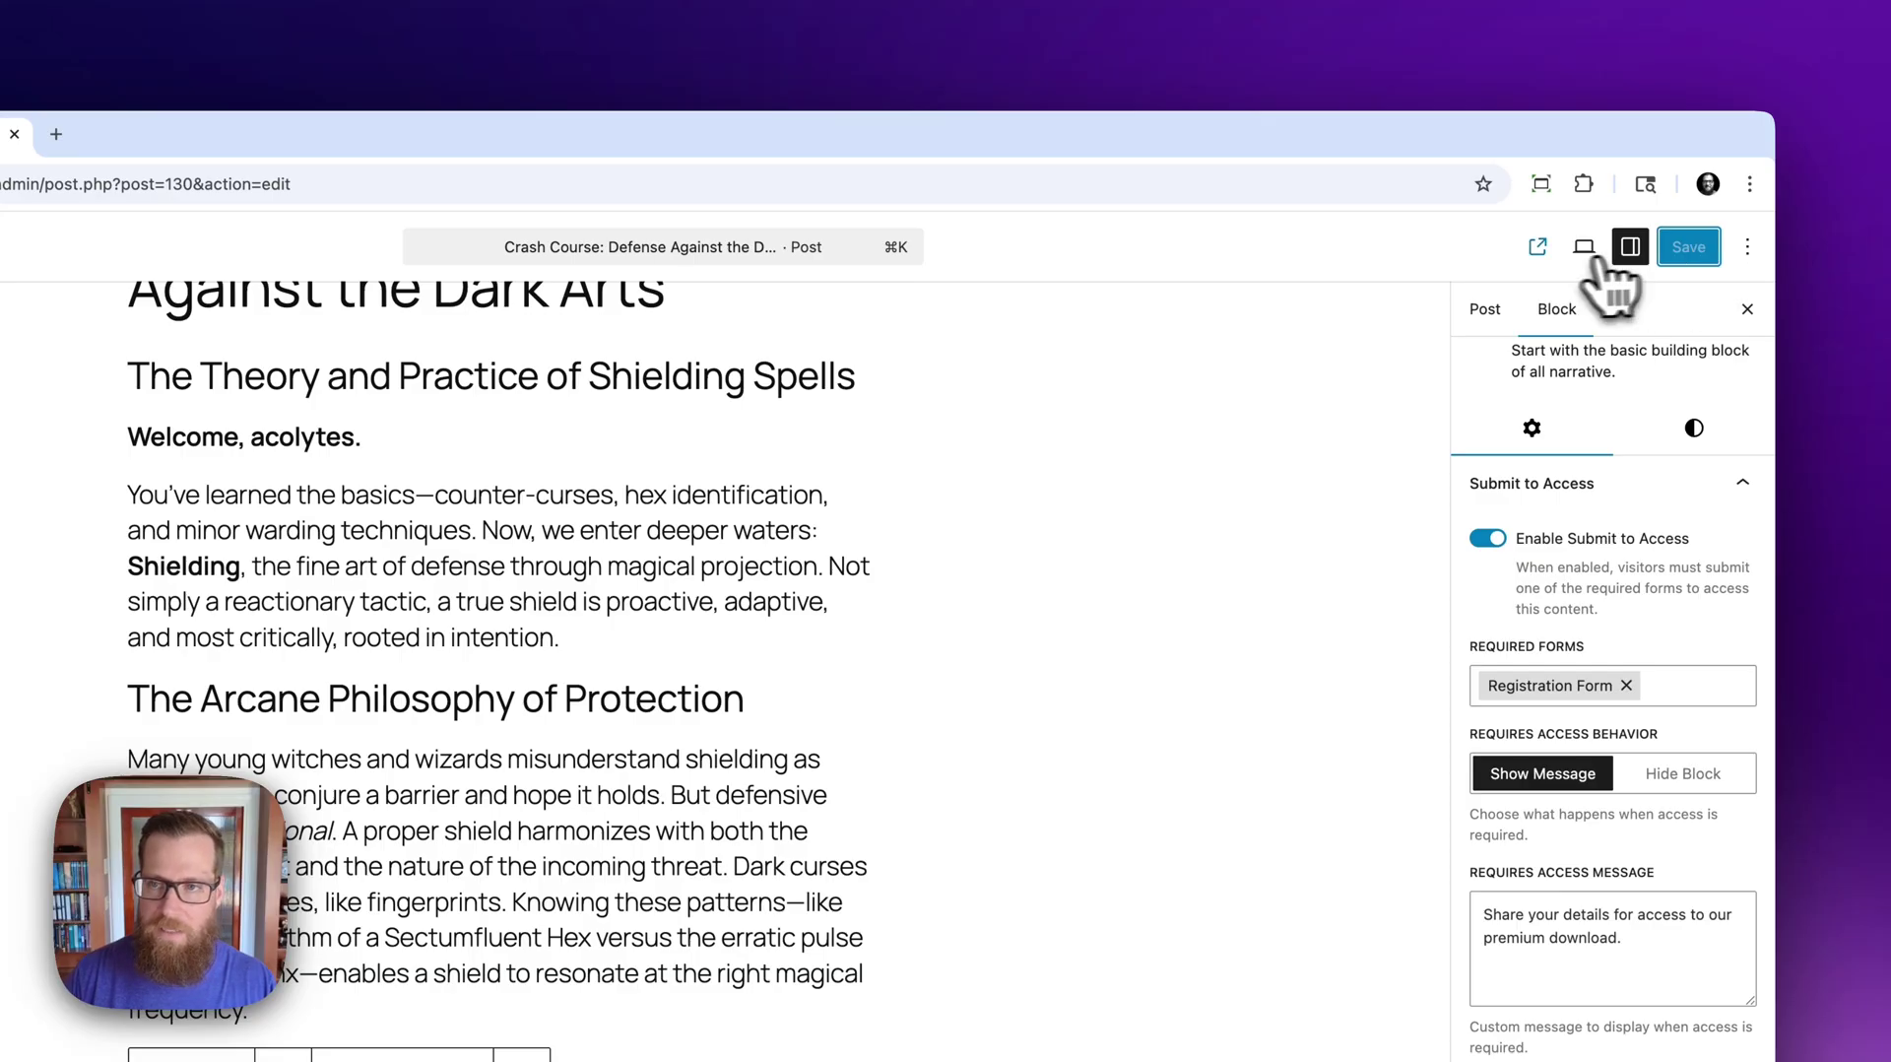
Step: Open the post in an incognito window and check the message and form under Premium Download
{"action": "right_click", "coordinate": [1542, 256]}
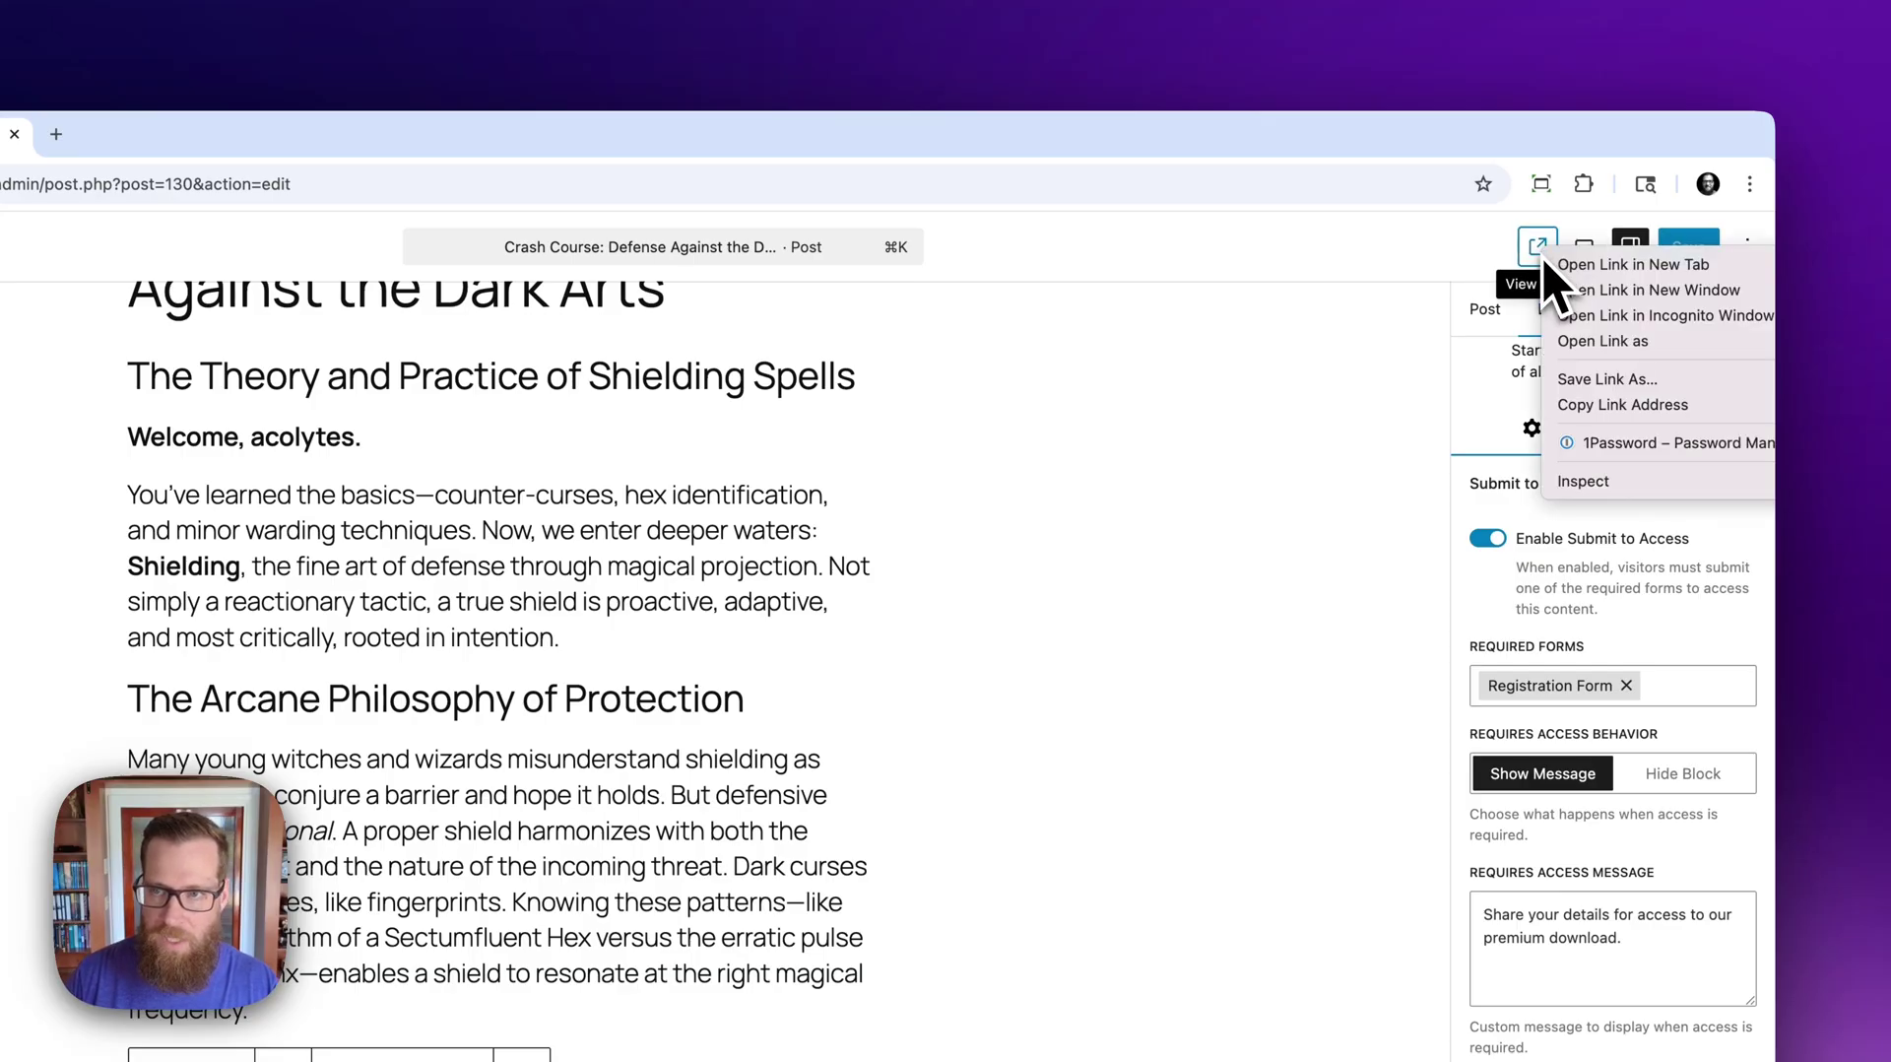
{"action": "left_click", "coordinate": [1596, 316]}
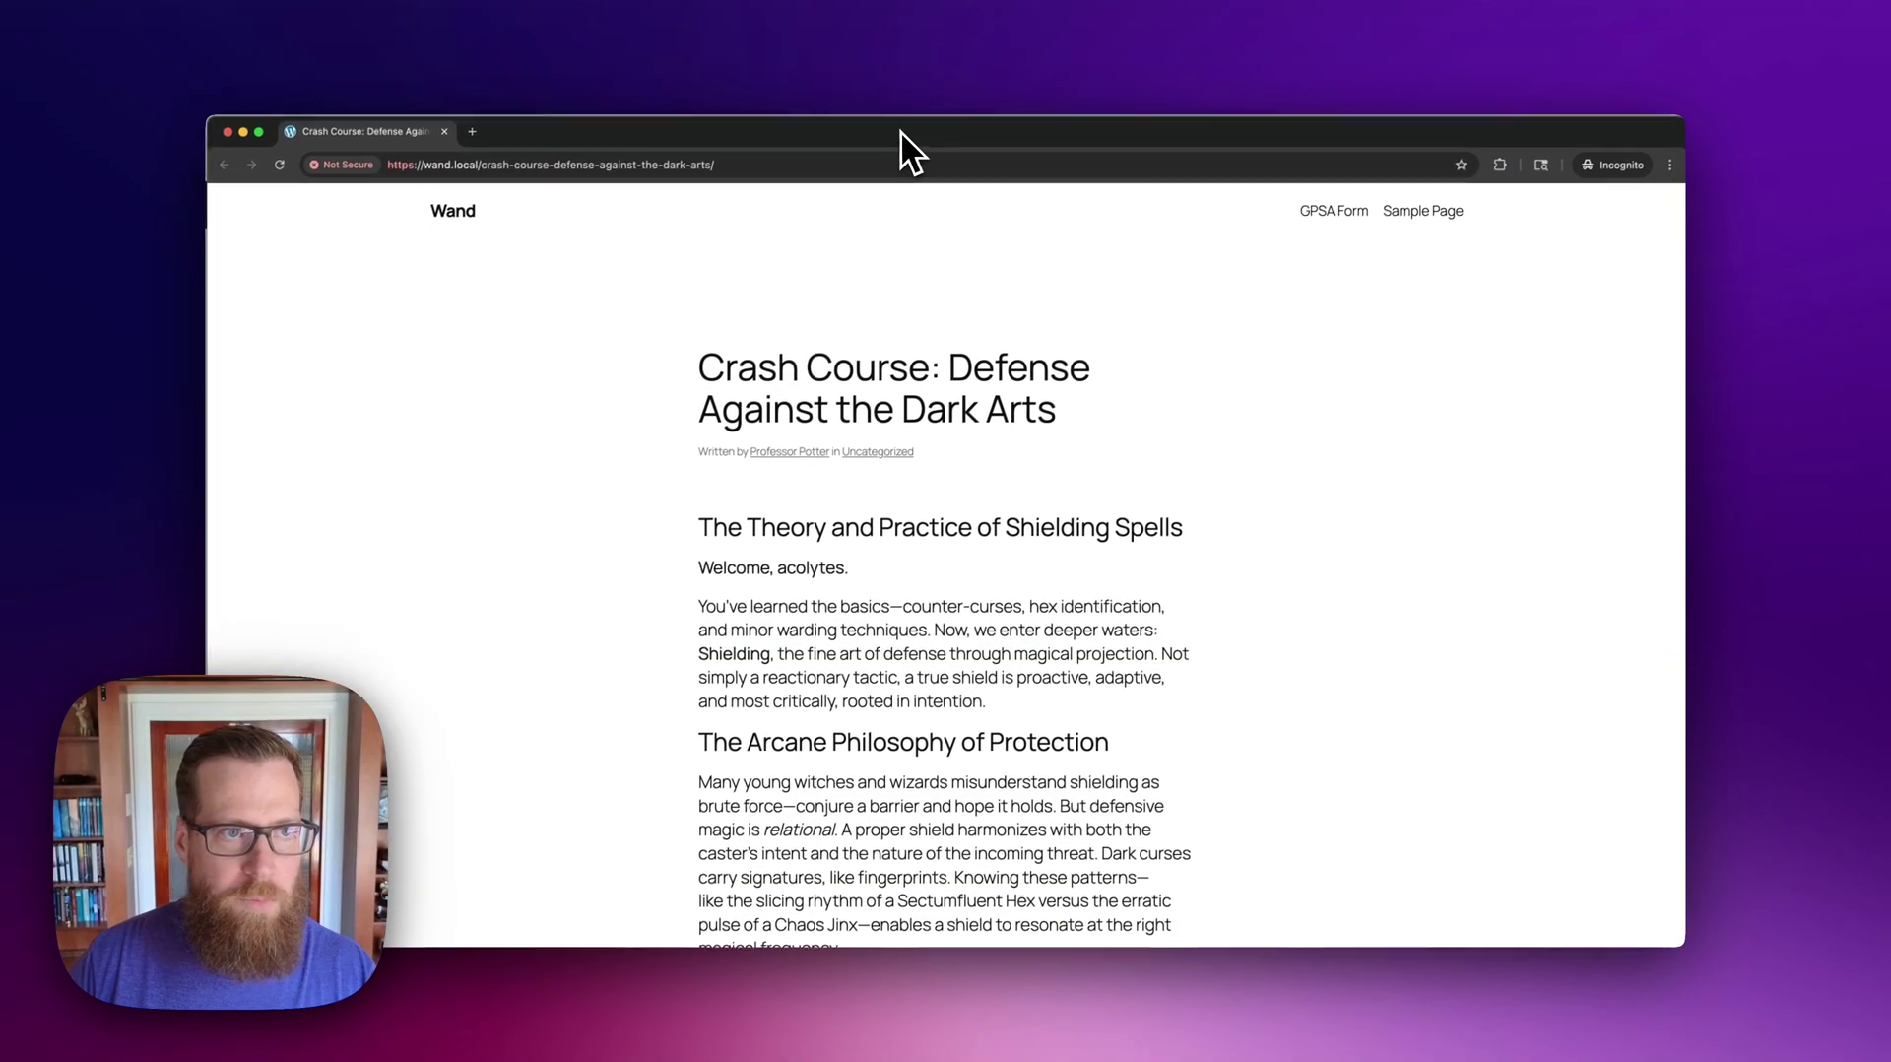
{"action": "scroll", "coordinate": [830, 542], "scroll_direction": "down", "scroll_amount": 1}
{"action": "scroll", "coordinate": [830, 544], "scroll_direction": "down", "scroll_amount": 5}
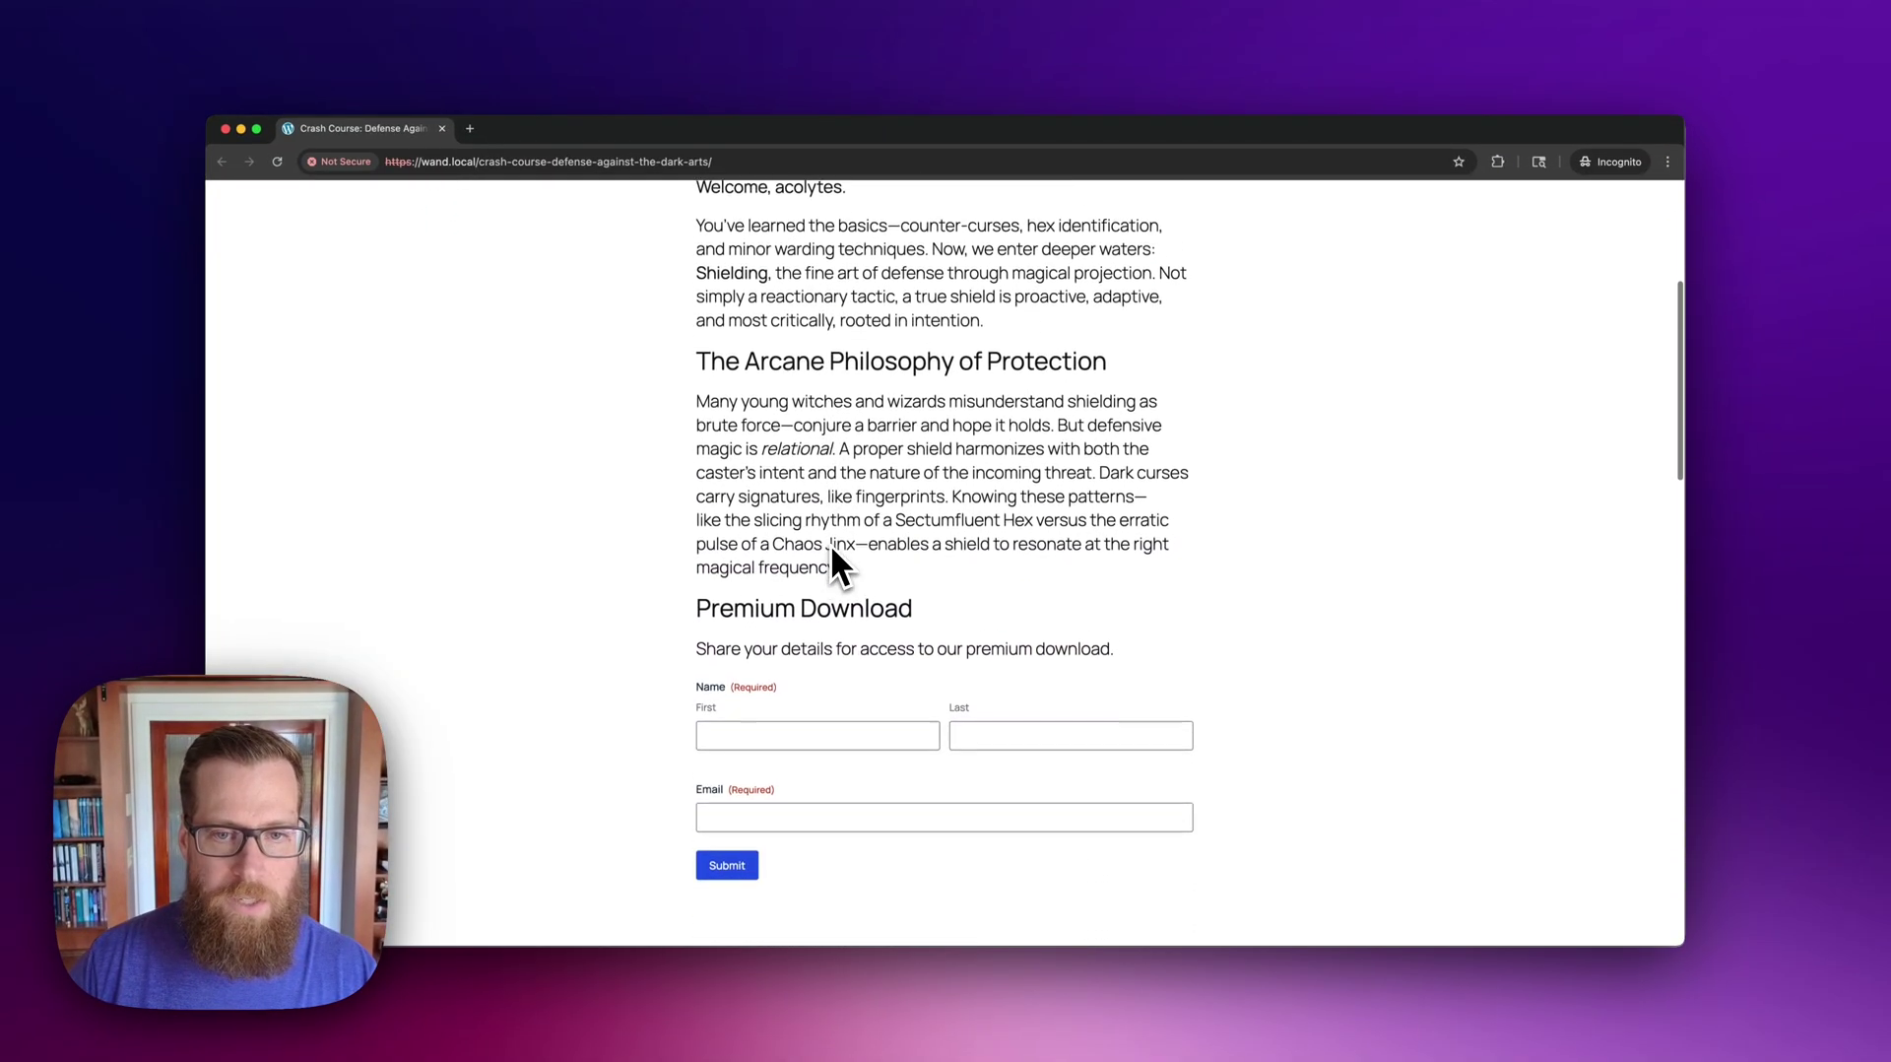
{"action": "scroll", "coordinate": [830, 542], "scroll_direction": "up", "scroll_amount": 6}
{"action": "scroll", "coordinate": [831, 541], "scroll_direction": "down", "scroll_amount": 1}
{"action": "scroll", "coordinate": [1050, 636], "scroll_direction": "down", "scroll_amount": 5}
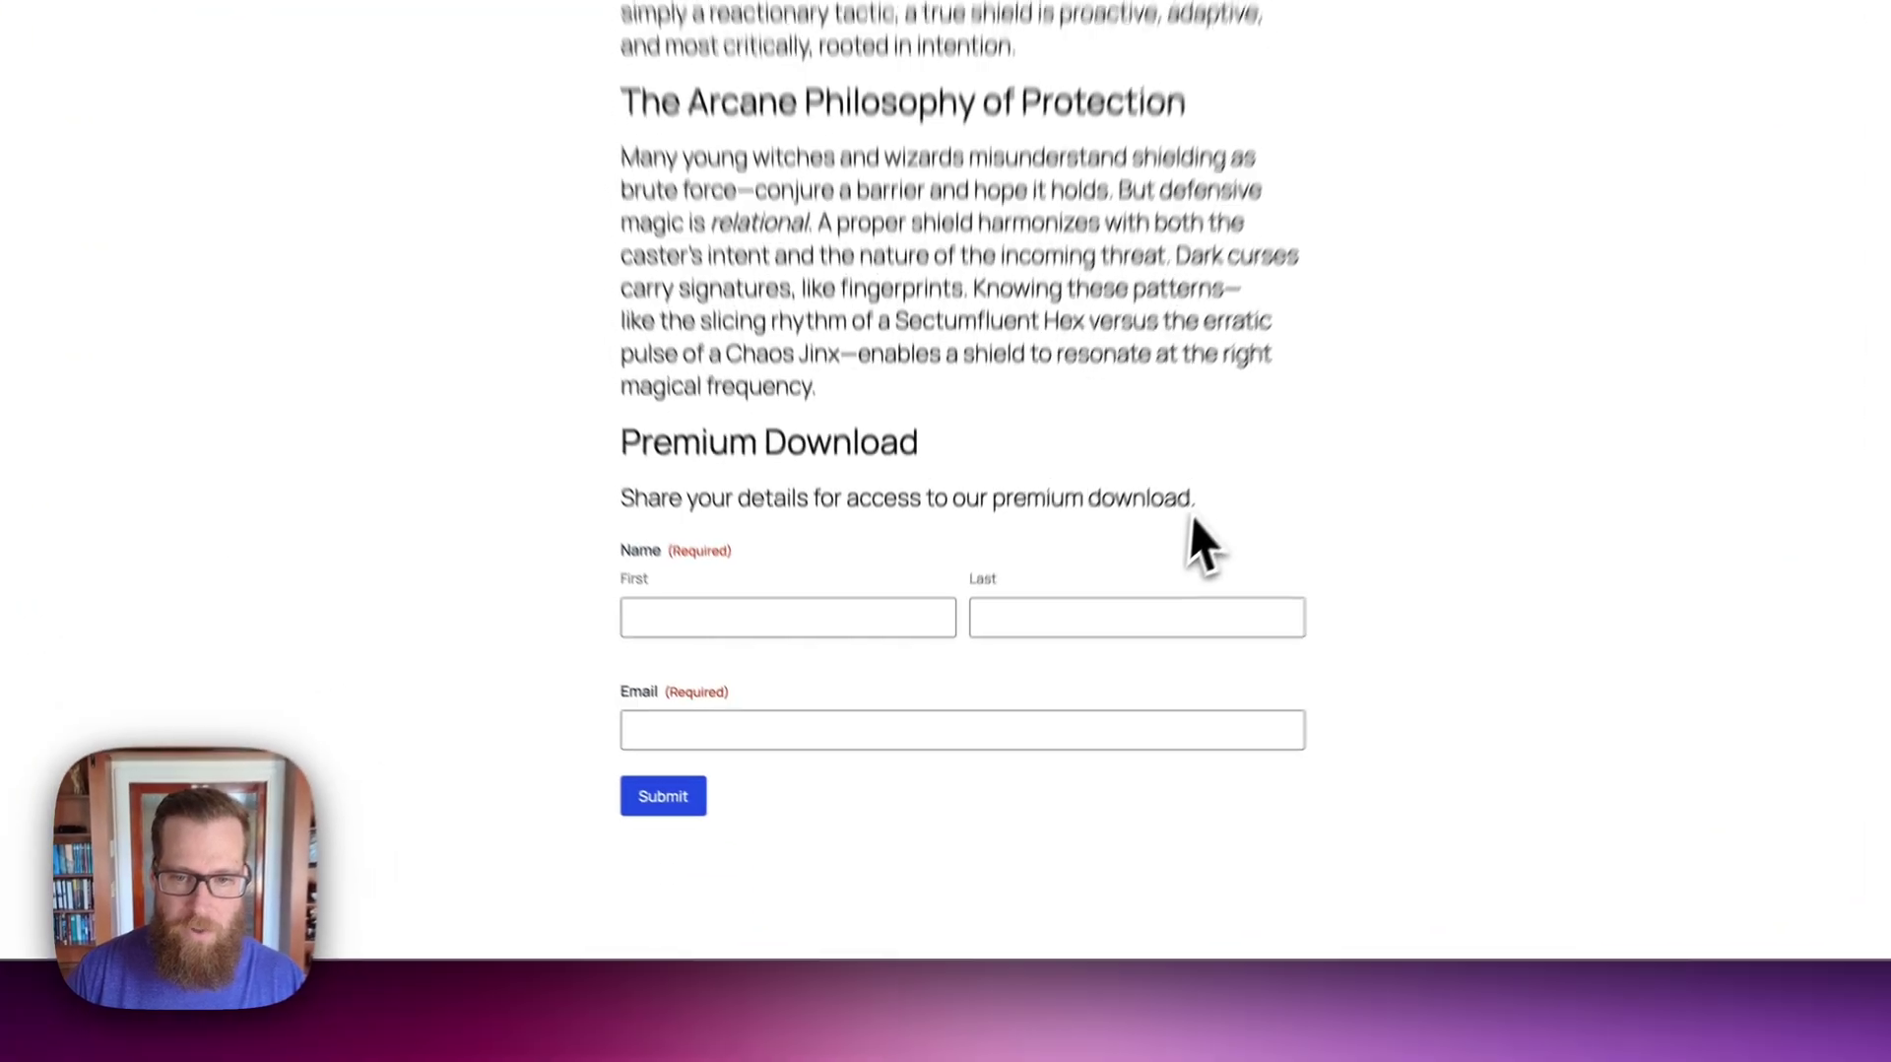
{"action": "left_click_drag", "start_coordinate": [1113, 615], "coordinate": [753, 612]}
{"action": "left_click_drag", "start_coordinate": [681, 469], "coordinate": [597, 469]}
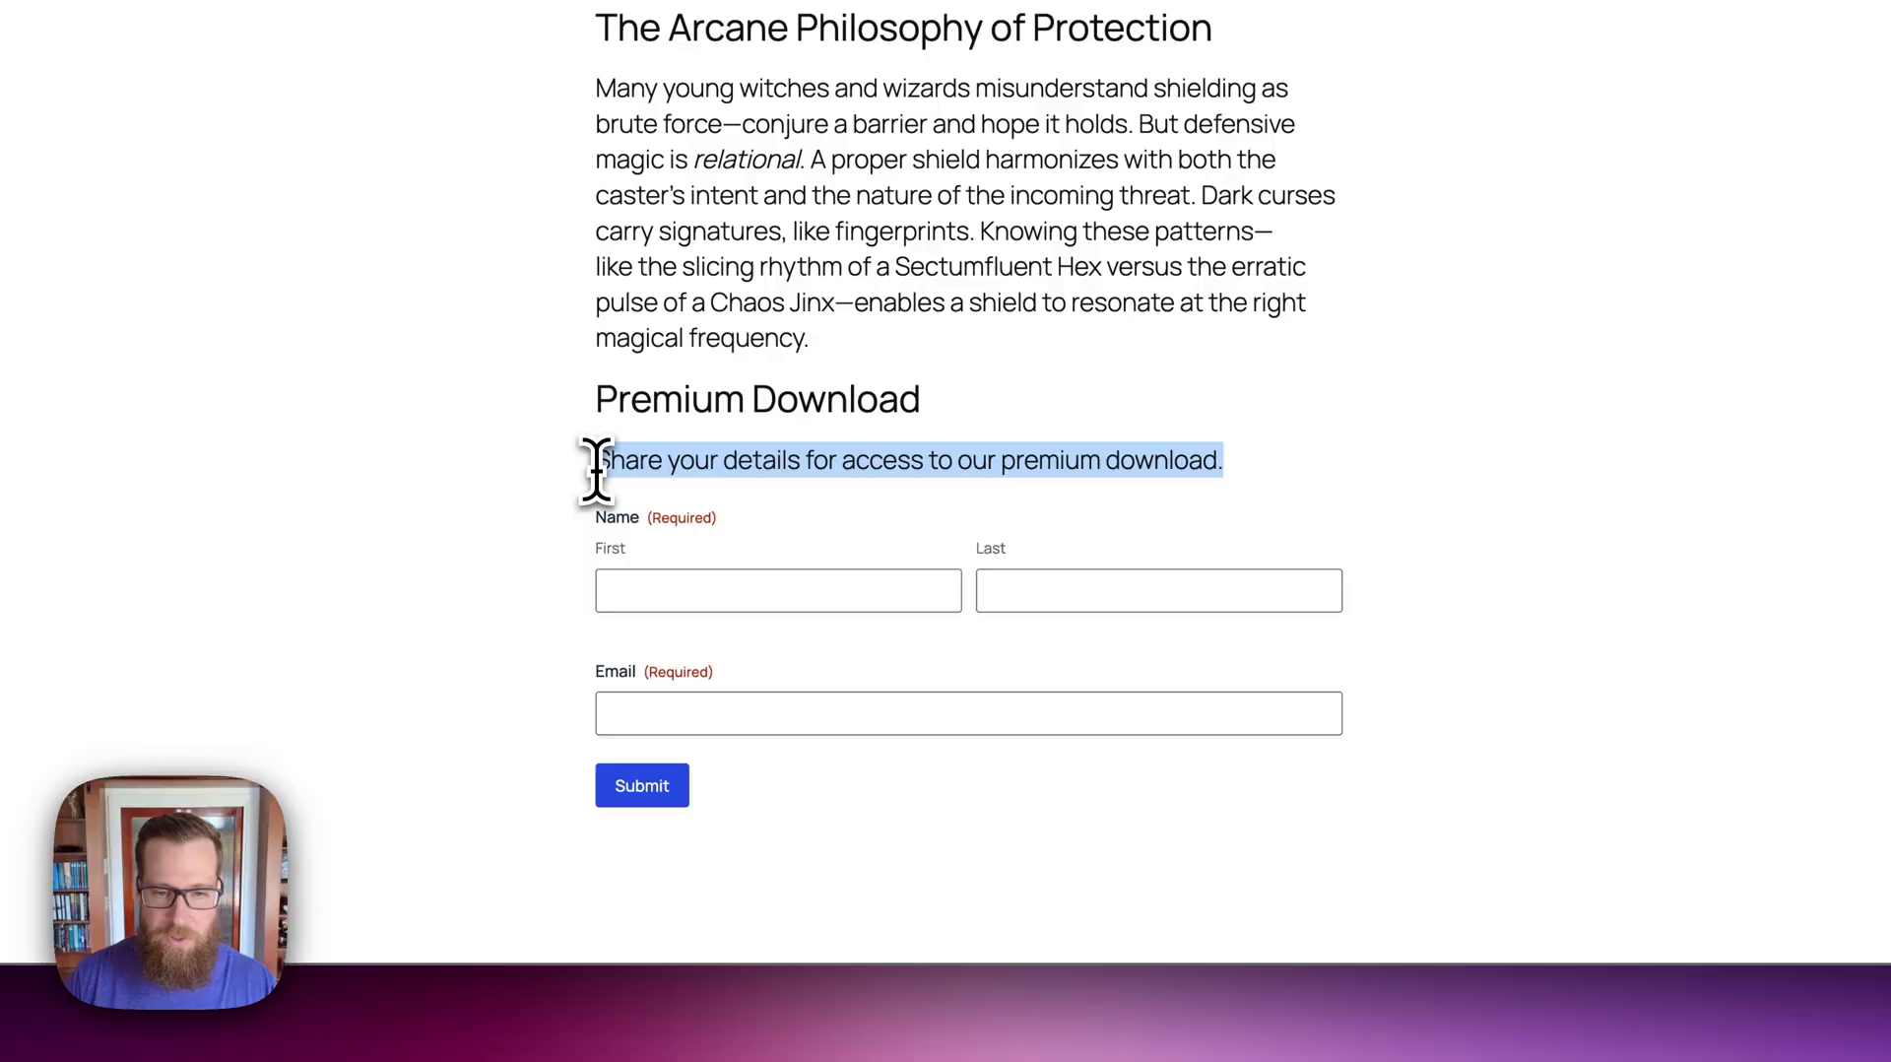
Step: Fill in the Premium Download form's name and email with the saved Testing identity, submit it, and check the section
{"action": "left_click", "coordinate": [695, 591]}
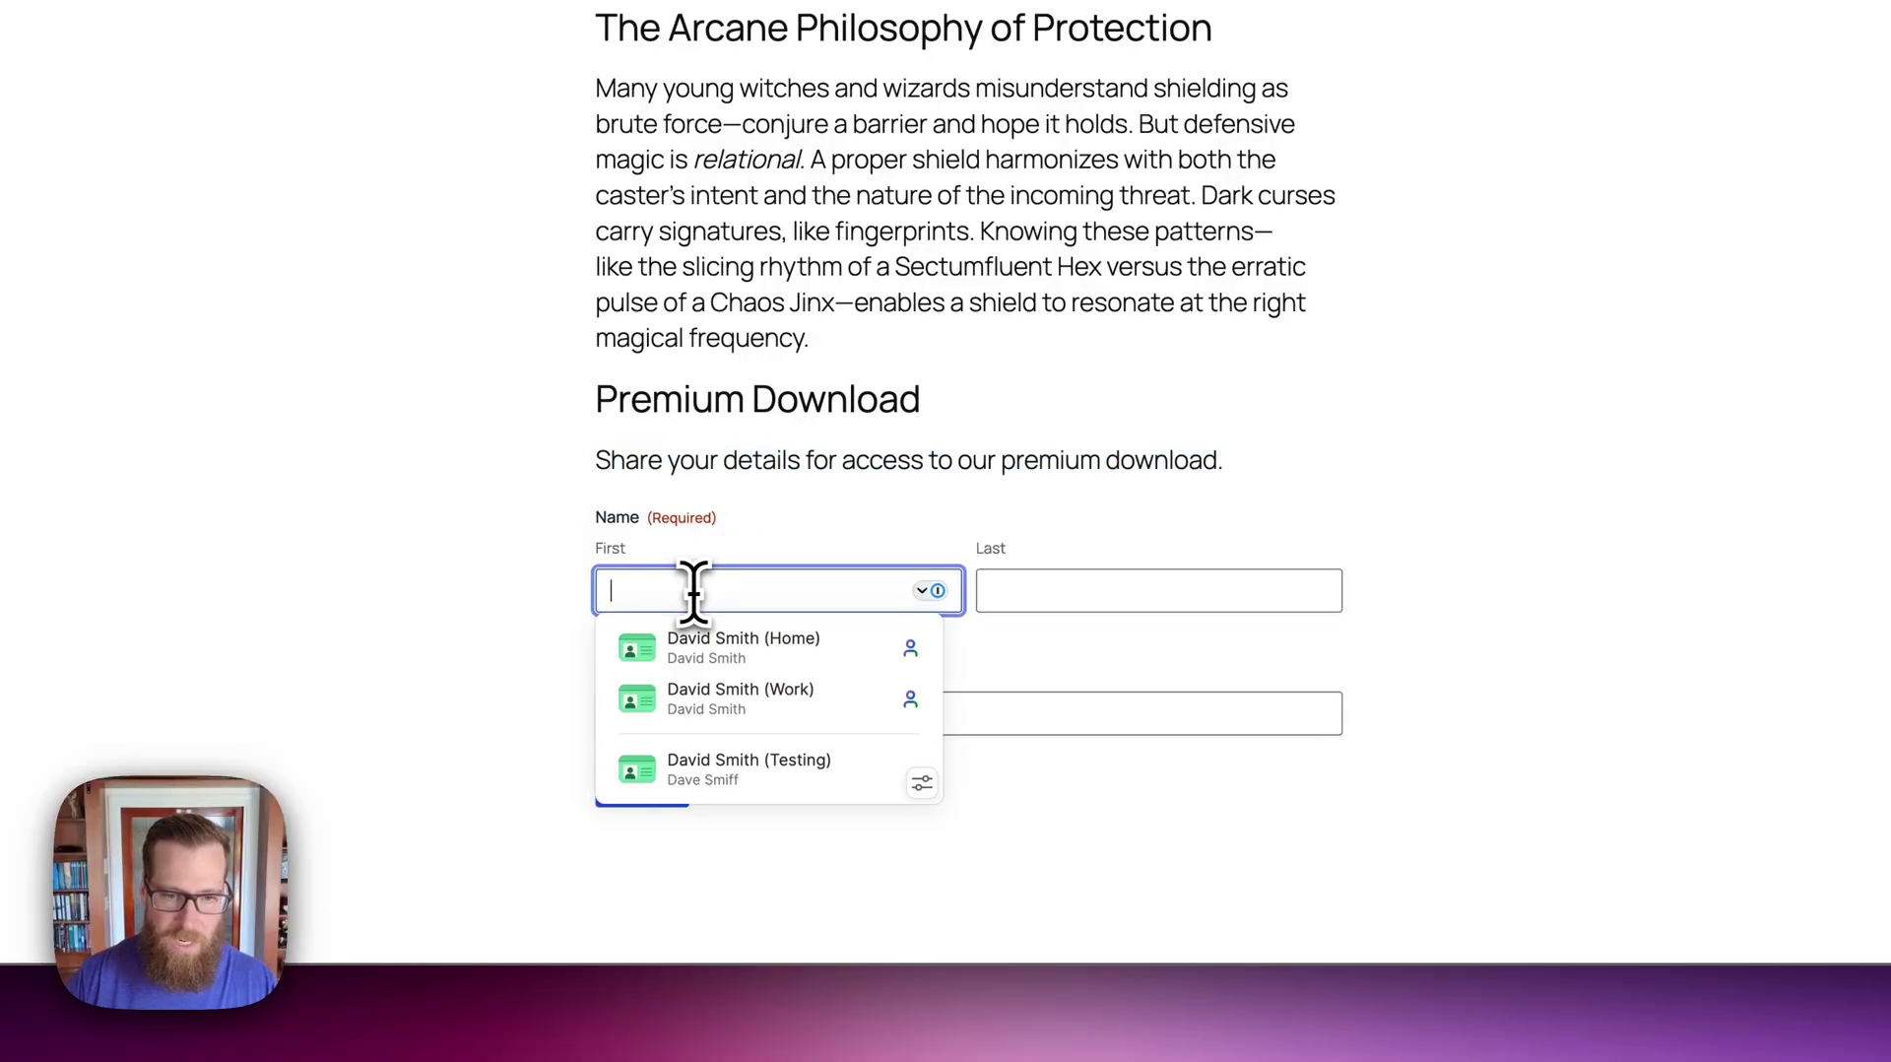
{"action": "key", "text": "Down"}
{"action": "key", "text": "Down"}
{"action": "key", "text": "Down"}
{"action": "key", "text": "Return"}
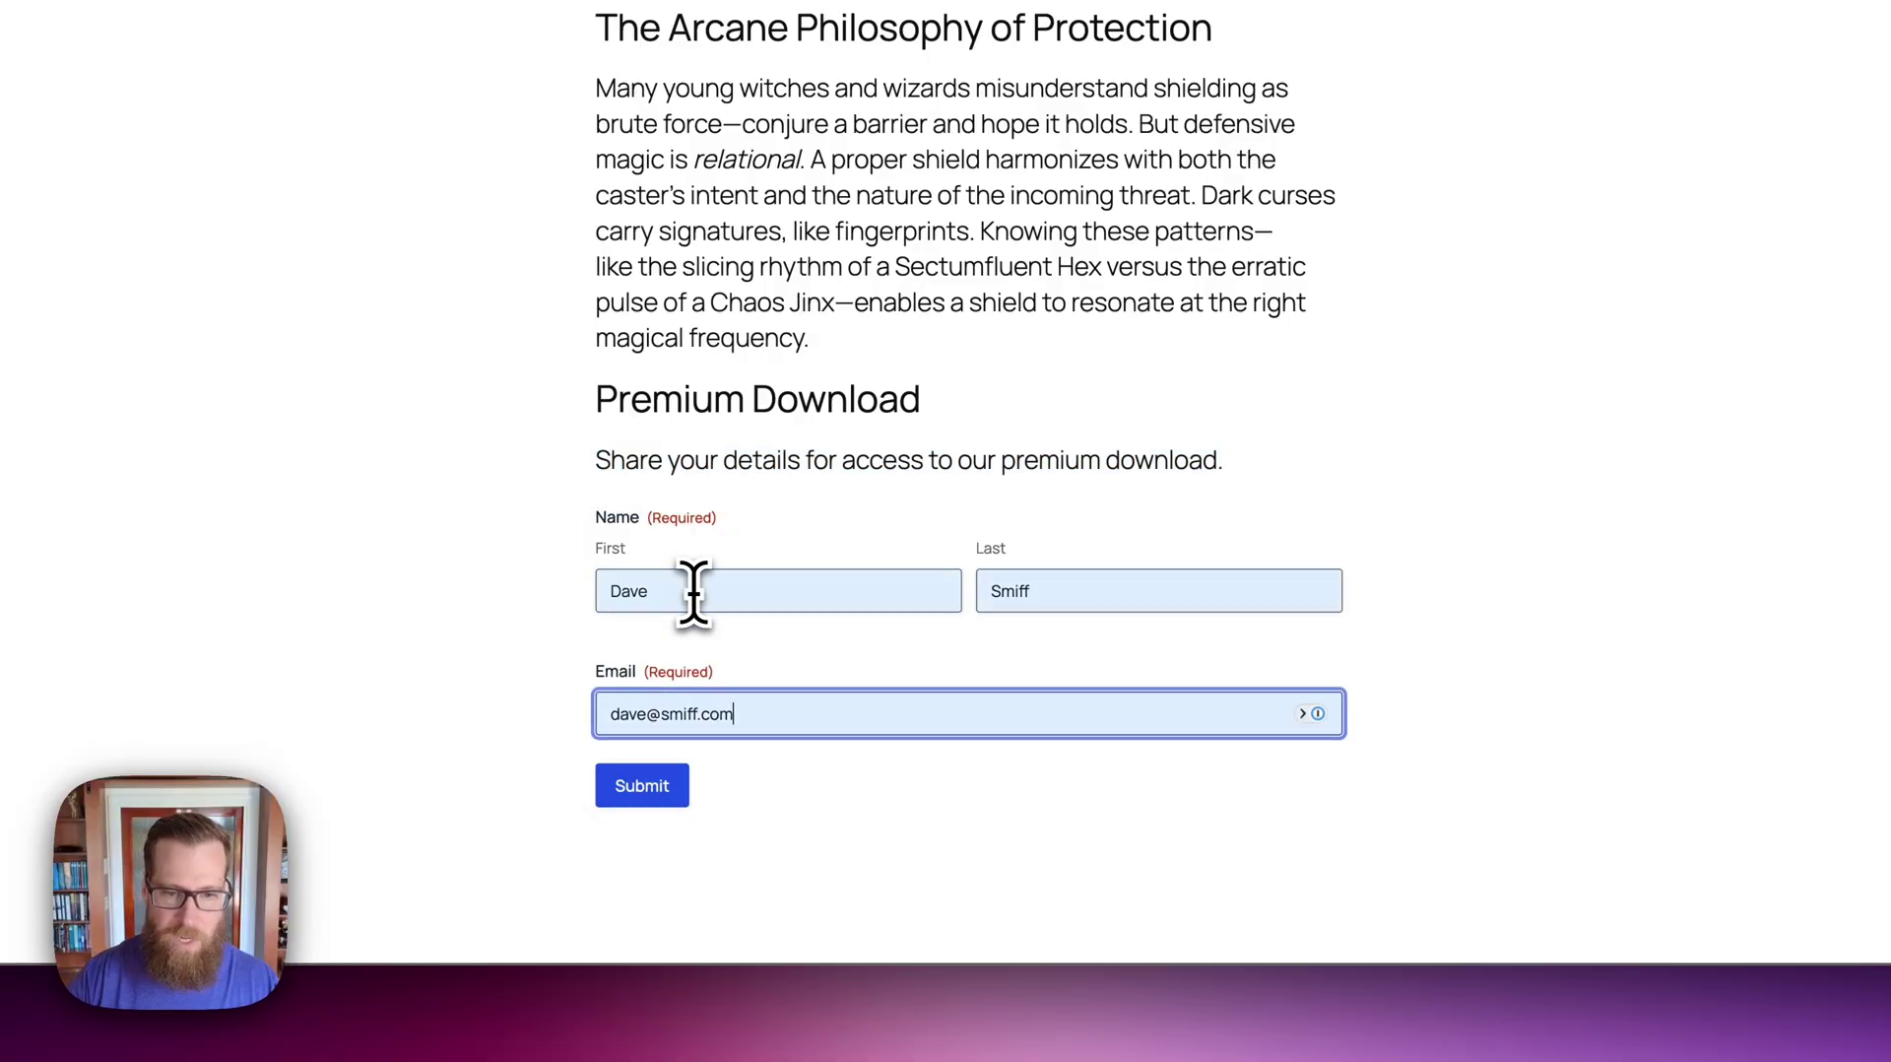
{"action": "left_click", "coordinate": [638, 786]}
{"action": "scroll", "coordinate": [911, 527], "scroll_direction": "down", "scroll_amount": 5}
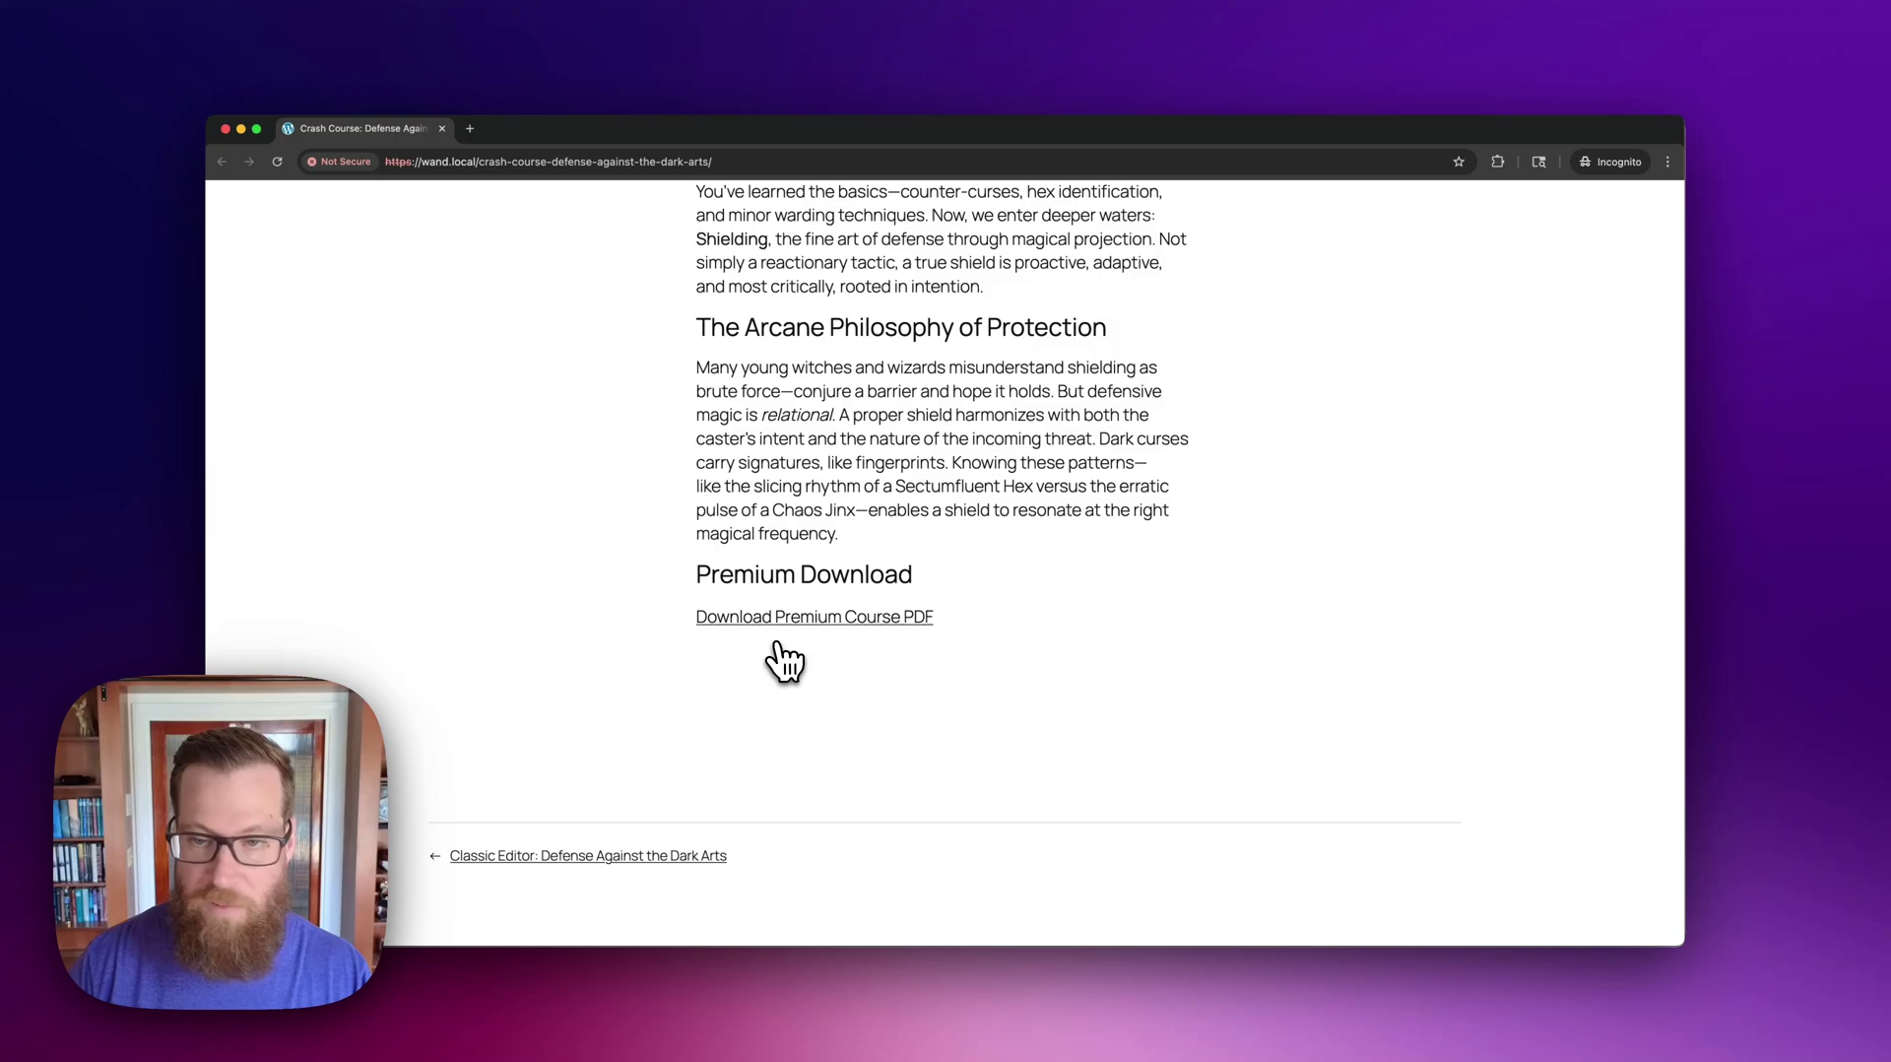
Step: Close the block editor post and open "Classic Editor: Defense Against the Dark Arts" from the posts list in a new tab
{"action": "key", "text": "super+grave"}
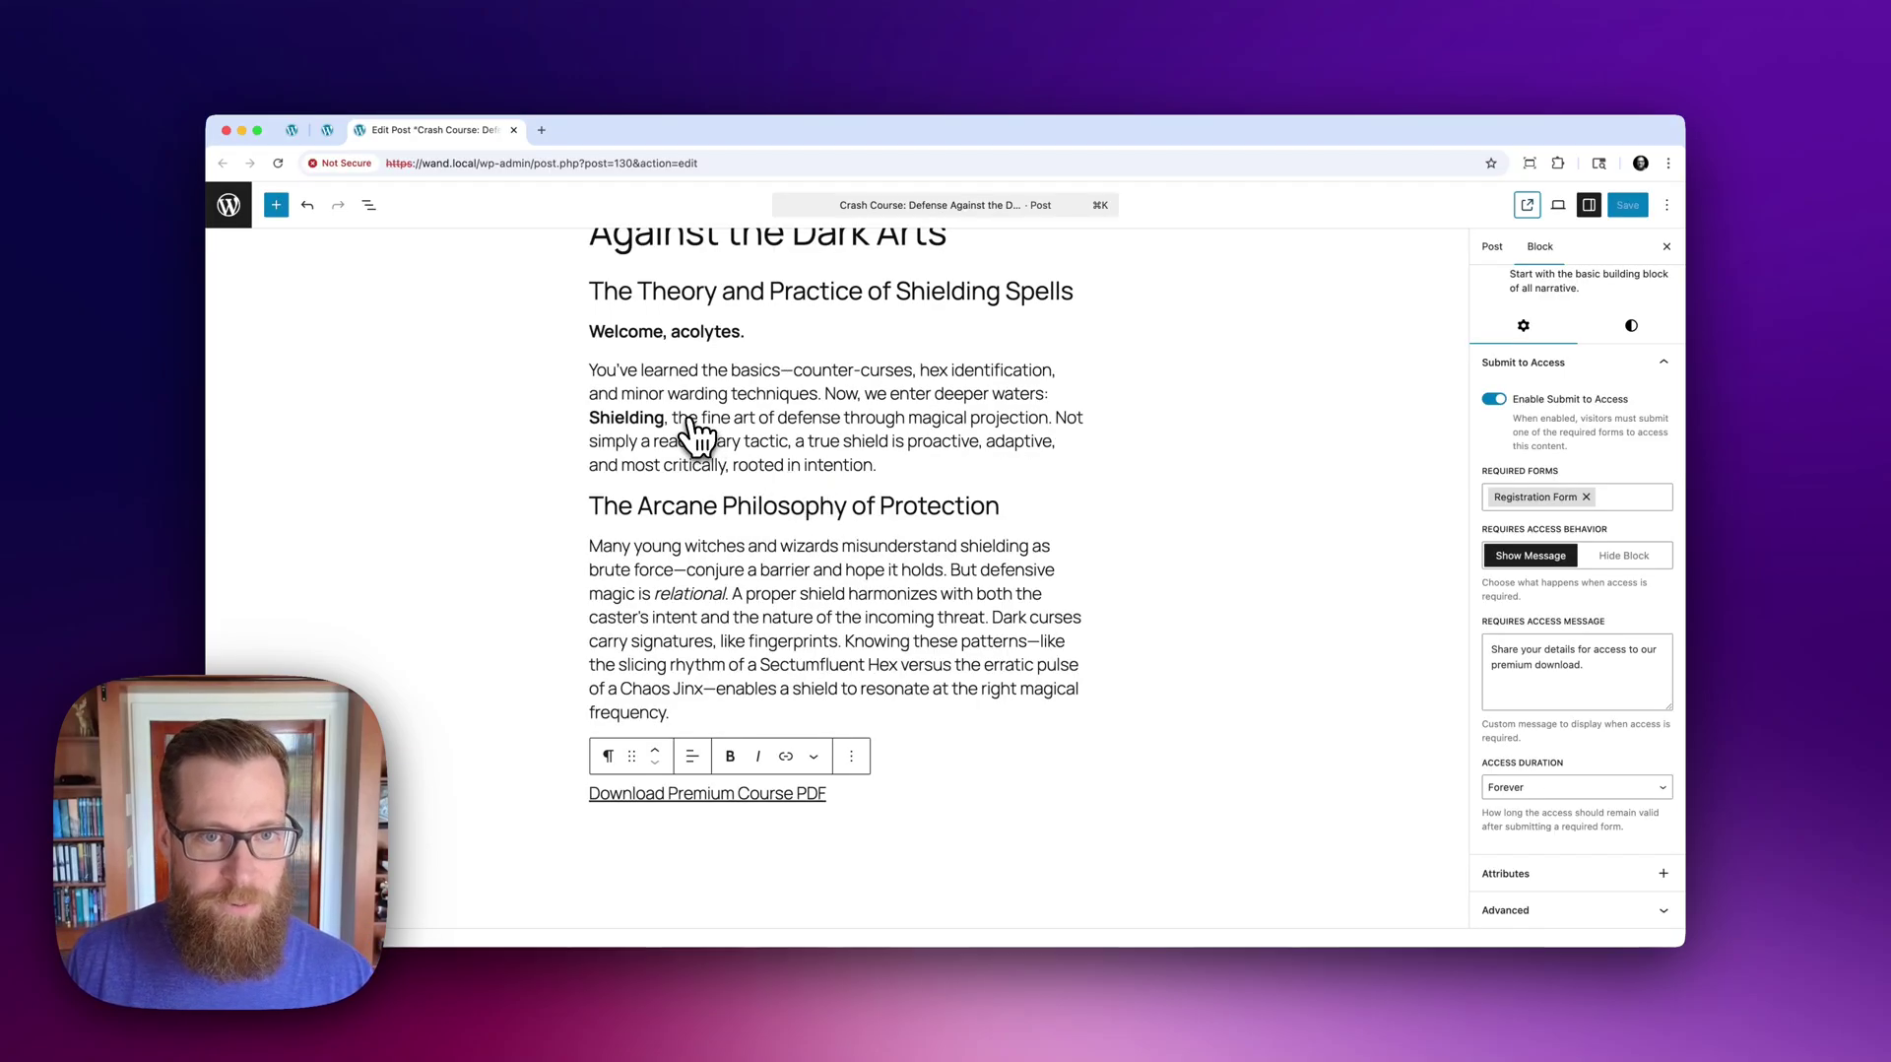
{"action": "key", "text": "super+w"}
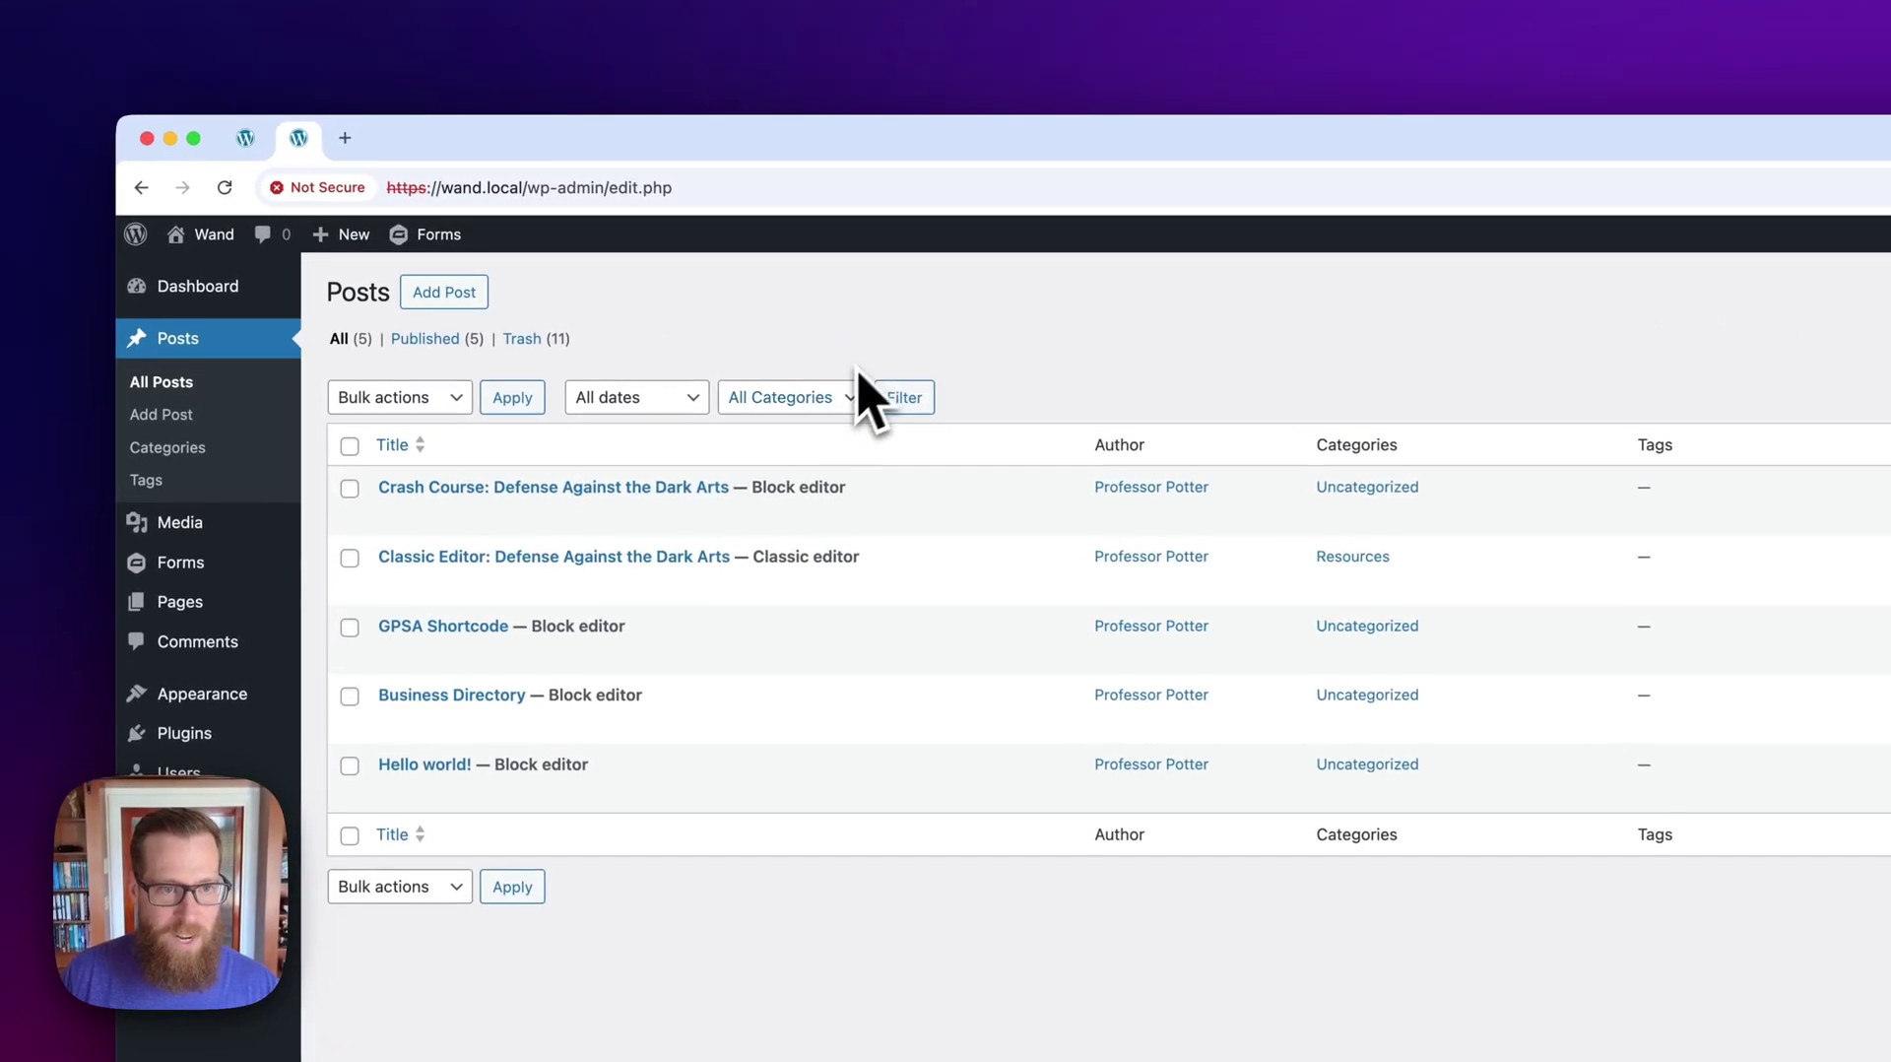
{"action": "left_click", "coordinate": [458, 558], "text": "super"}
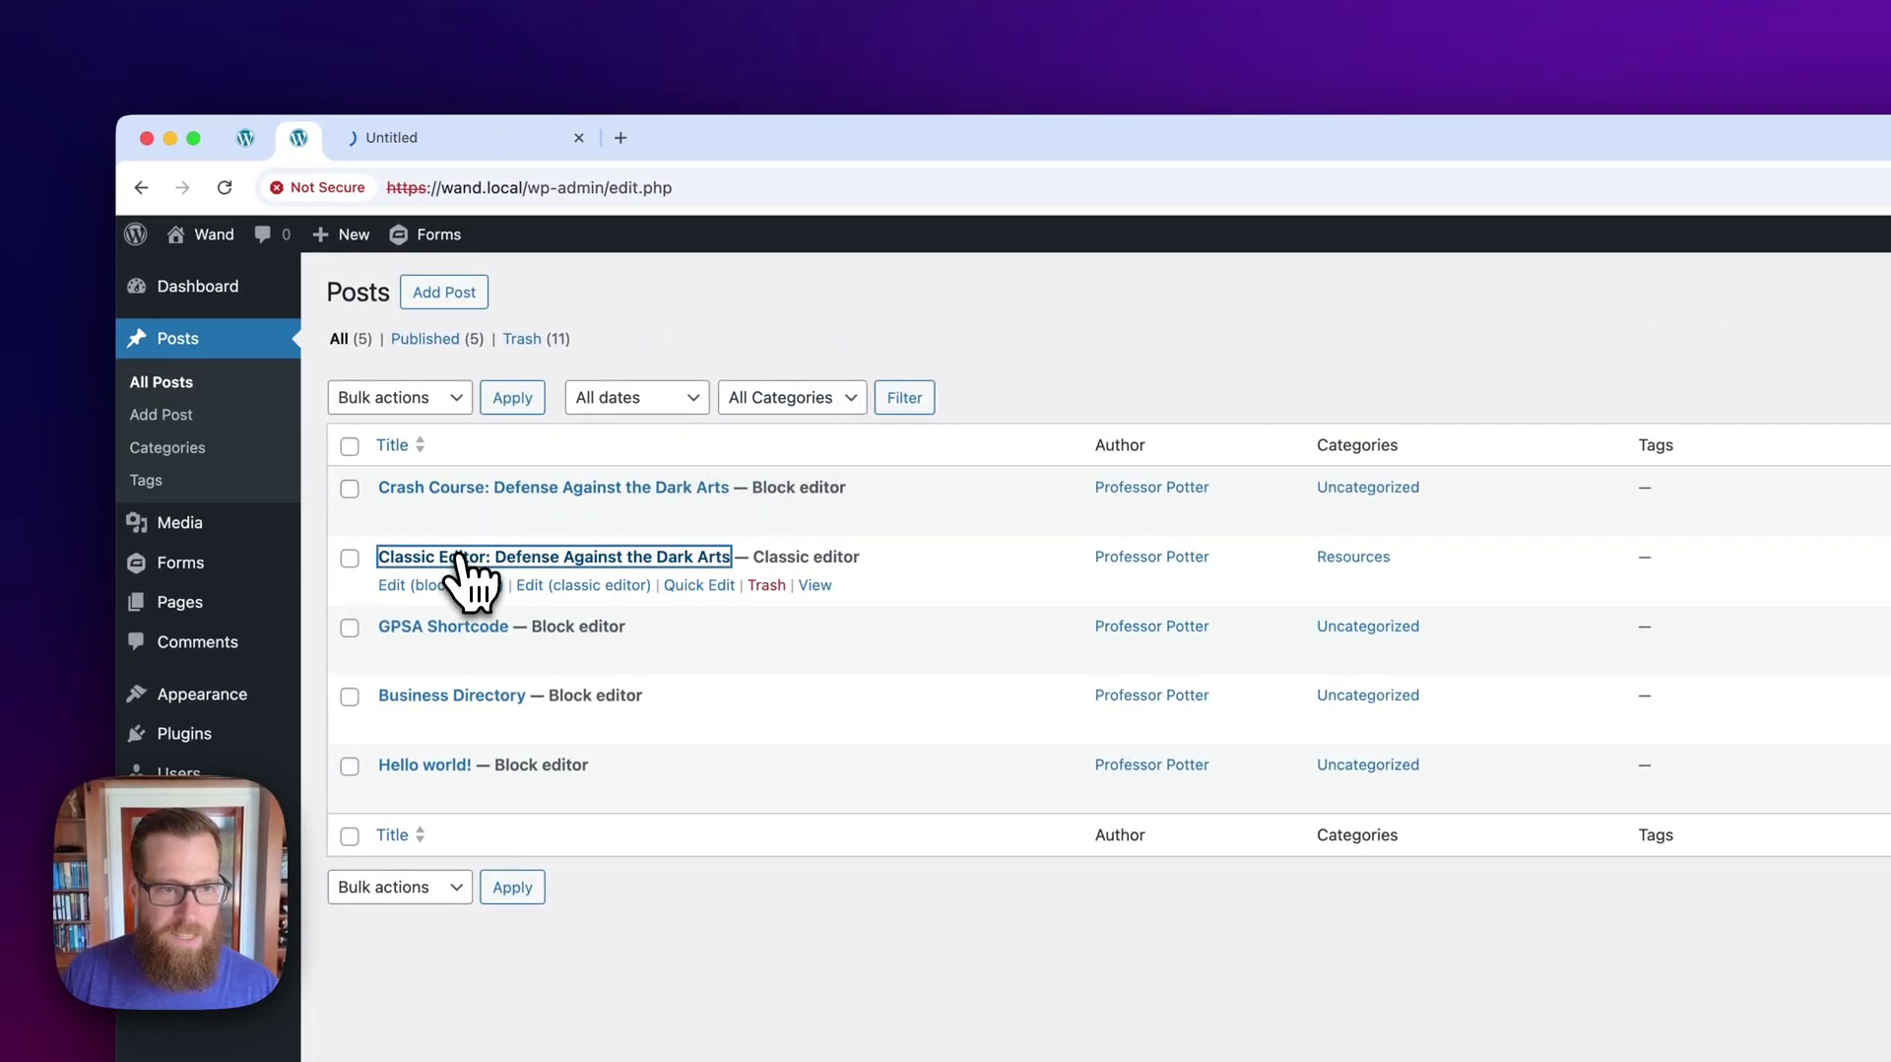
{"action": "left_click", "coordinate": [472, 137]}
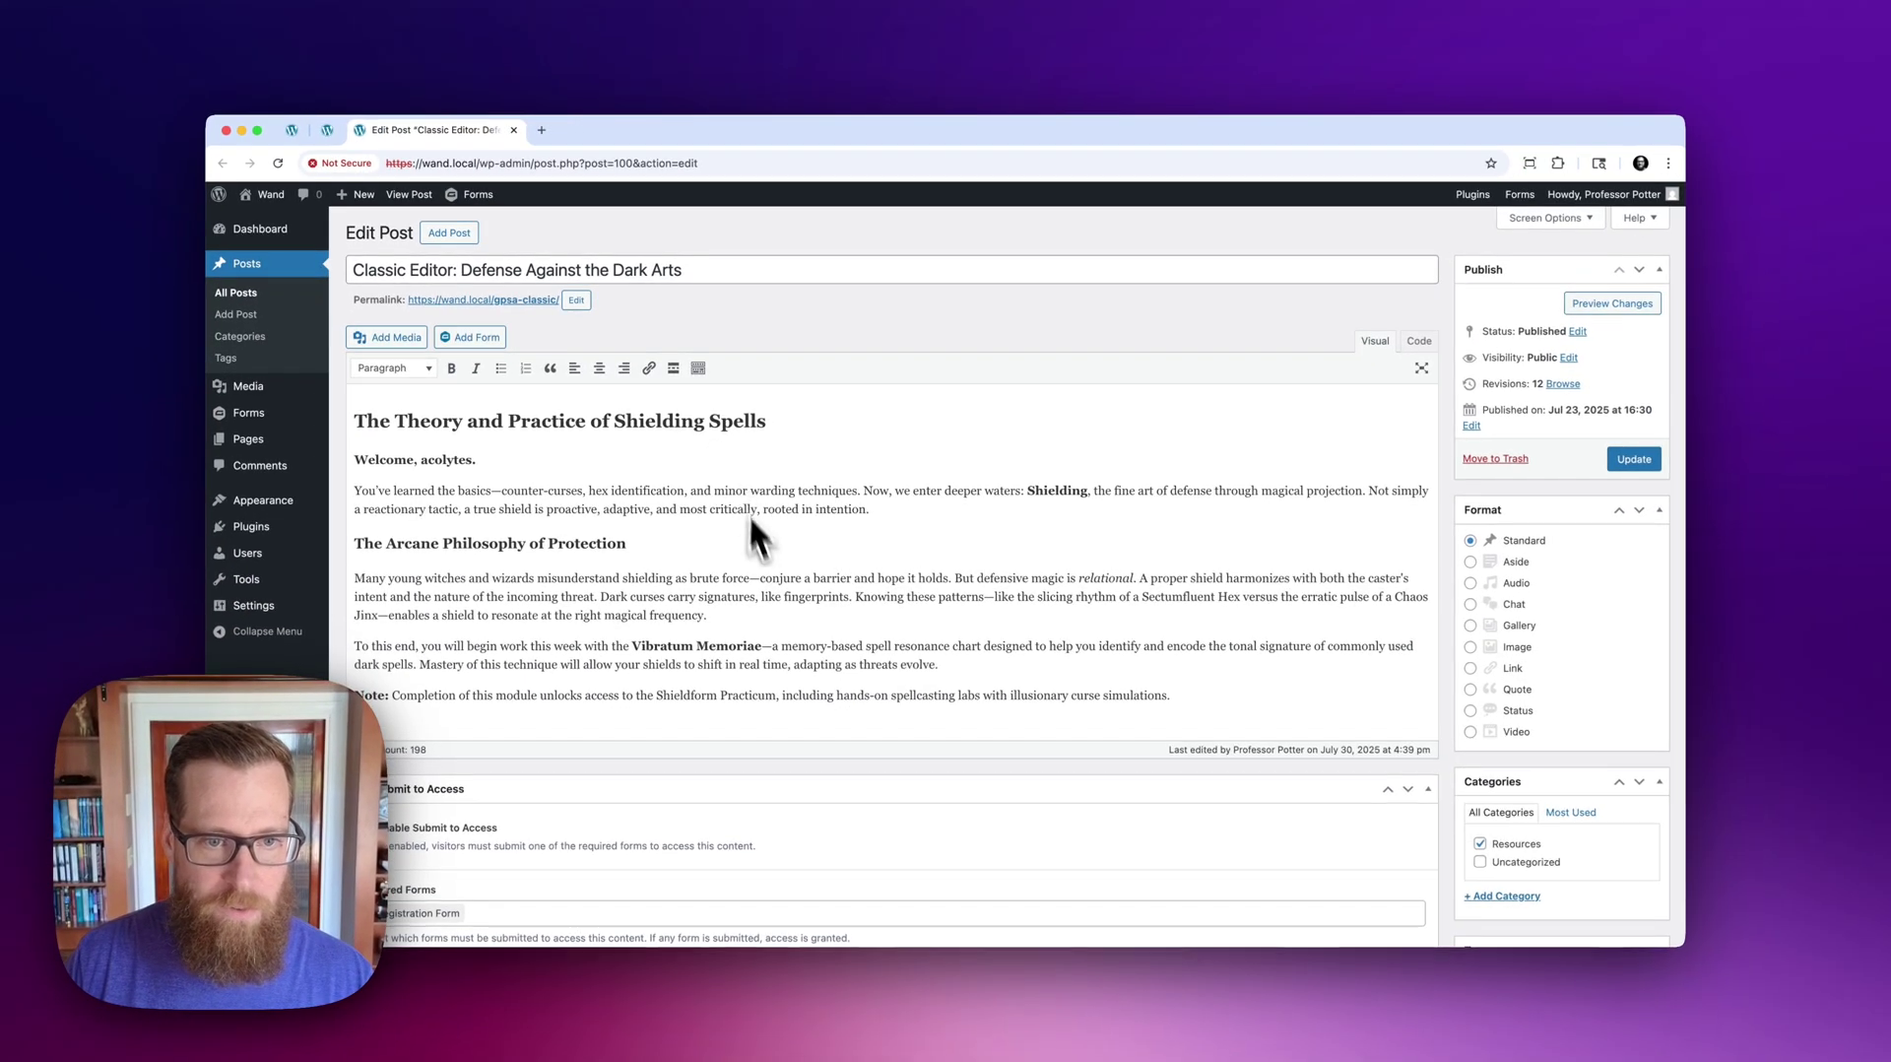
Step: Look through the GP Submit to Access settings below the classic editor, from required forms to the loading message
{"action": "scroll", "coordinate": [764, 566], "scroll_direction": "down", "scroll_amount": 2}
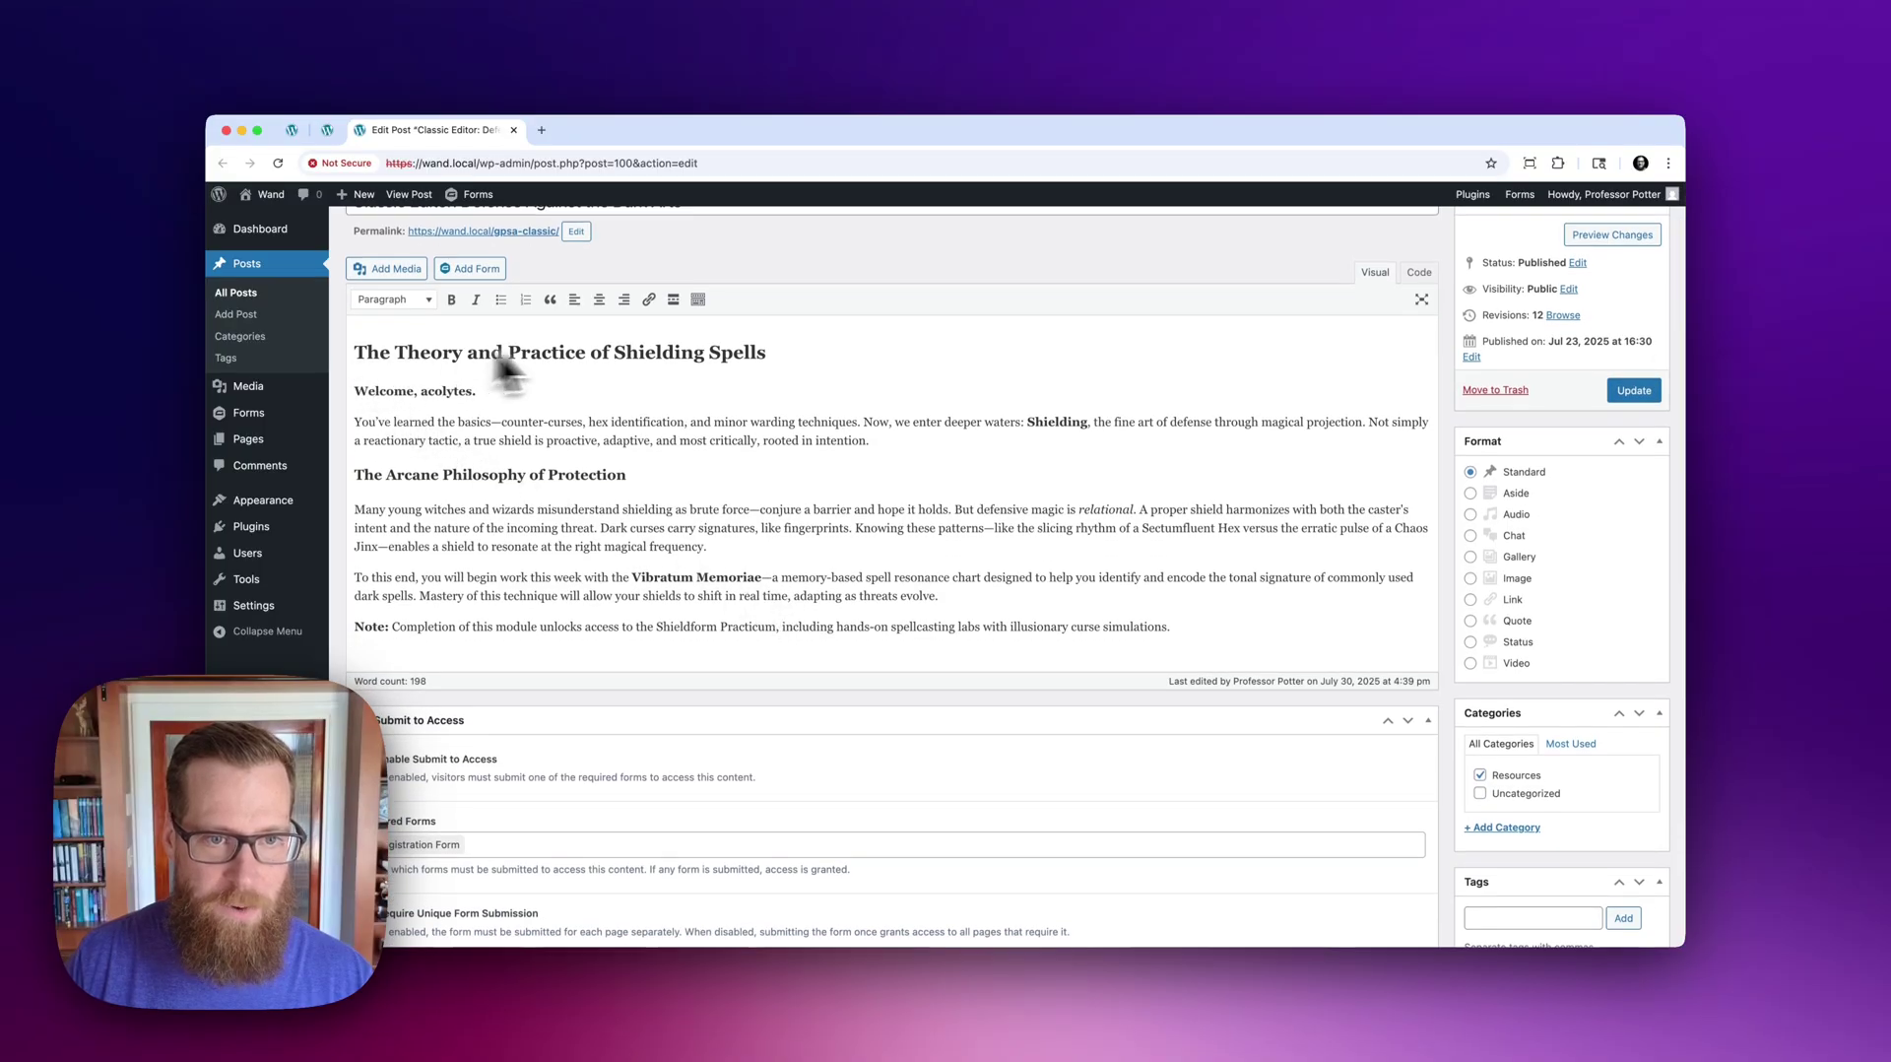
{"action": "scroll", "coordinate": [844, 630], "scroll_direction": "down", "scroll_amount": 4}
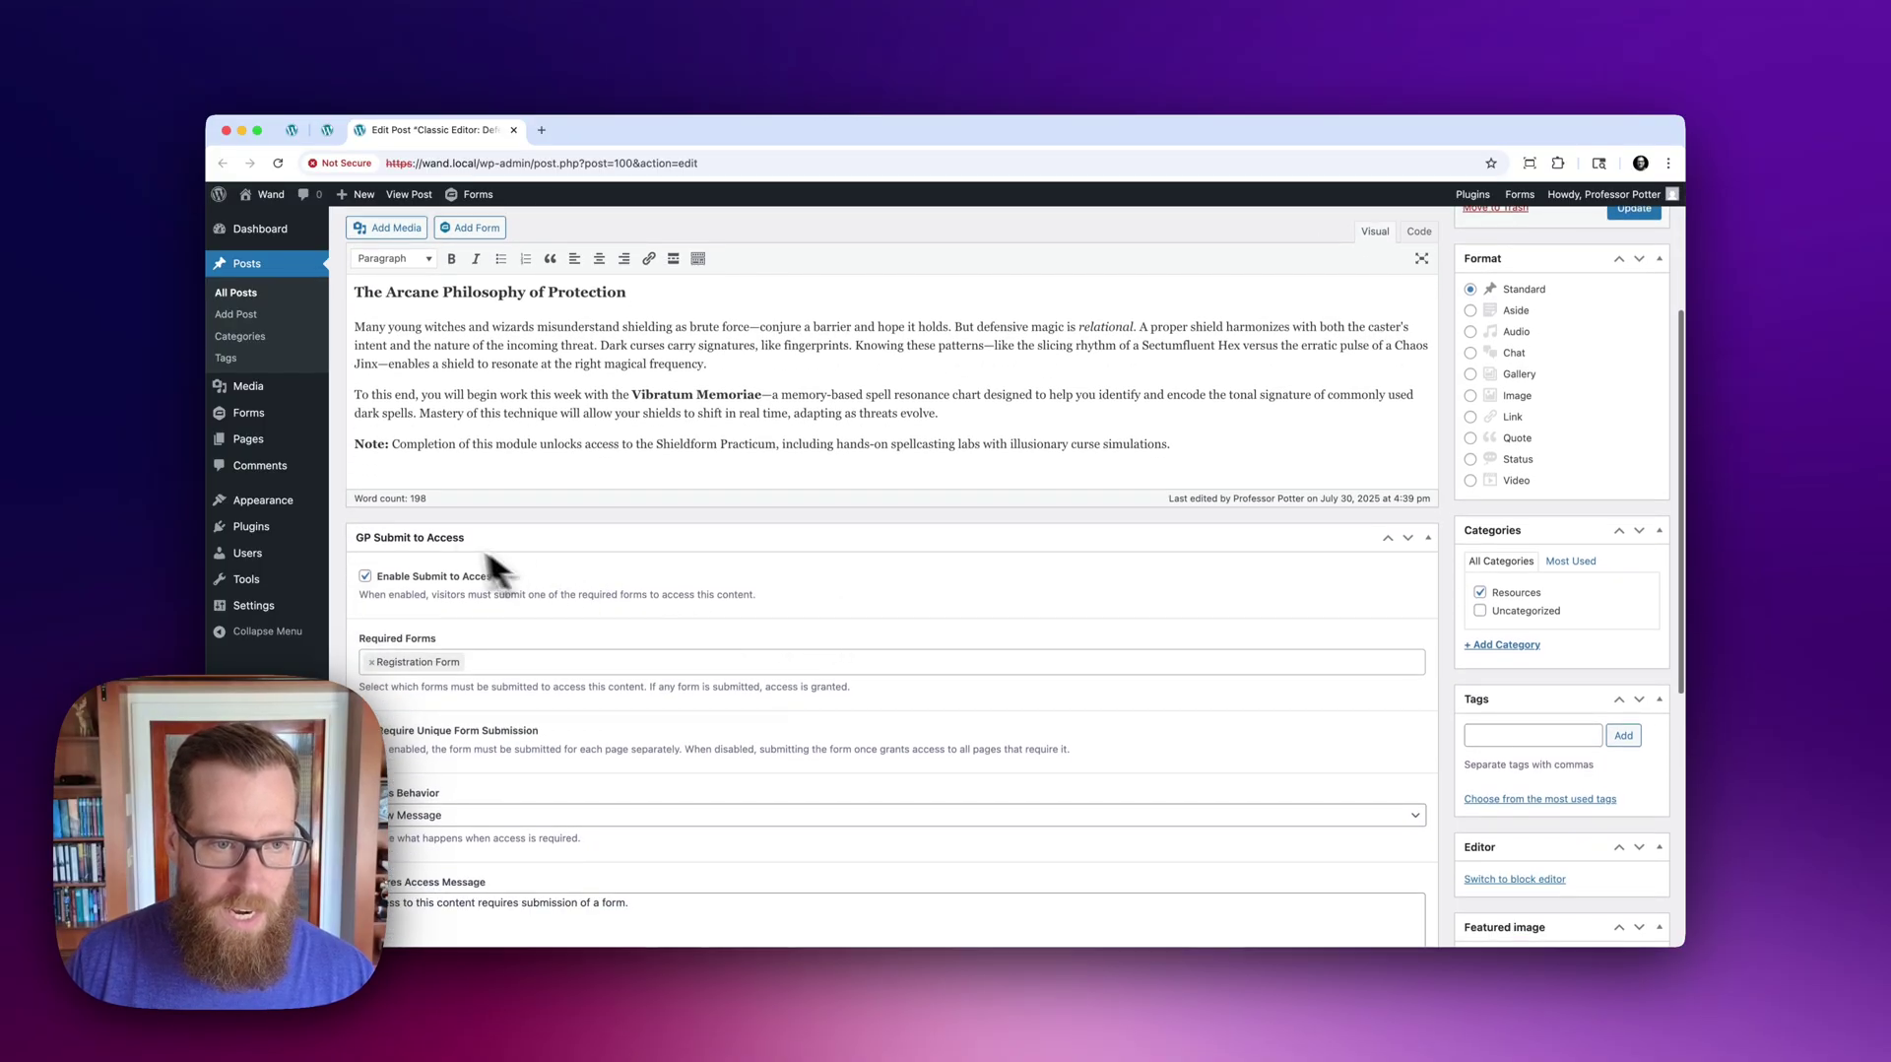
{"action": "scroll", "coordinate": [593, 542], "scroll_direction": "down", "scroll_amount": 2}
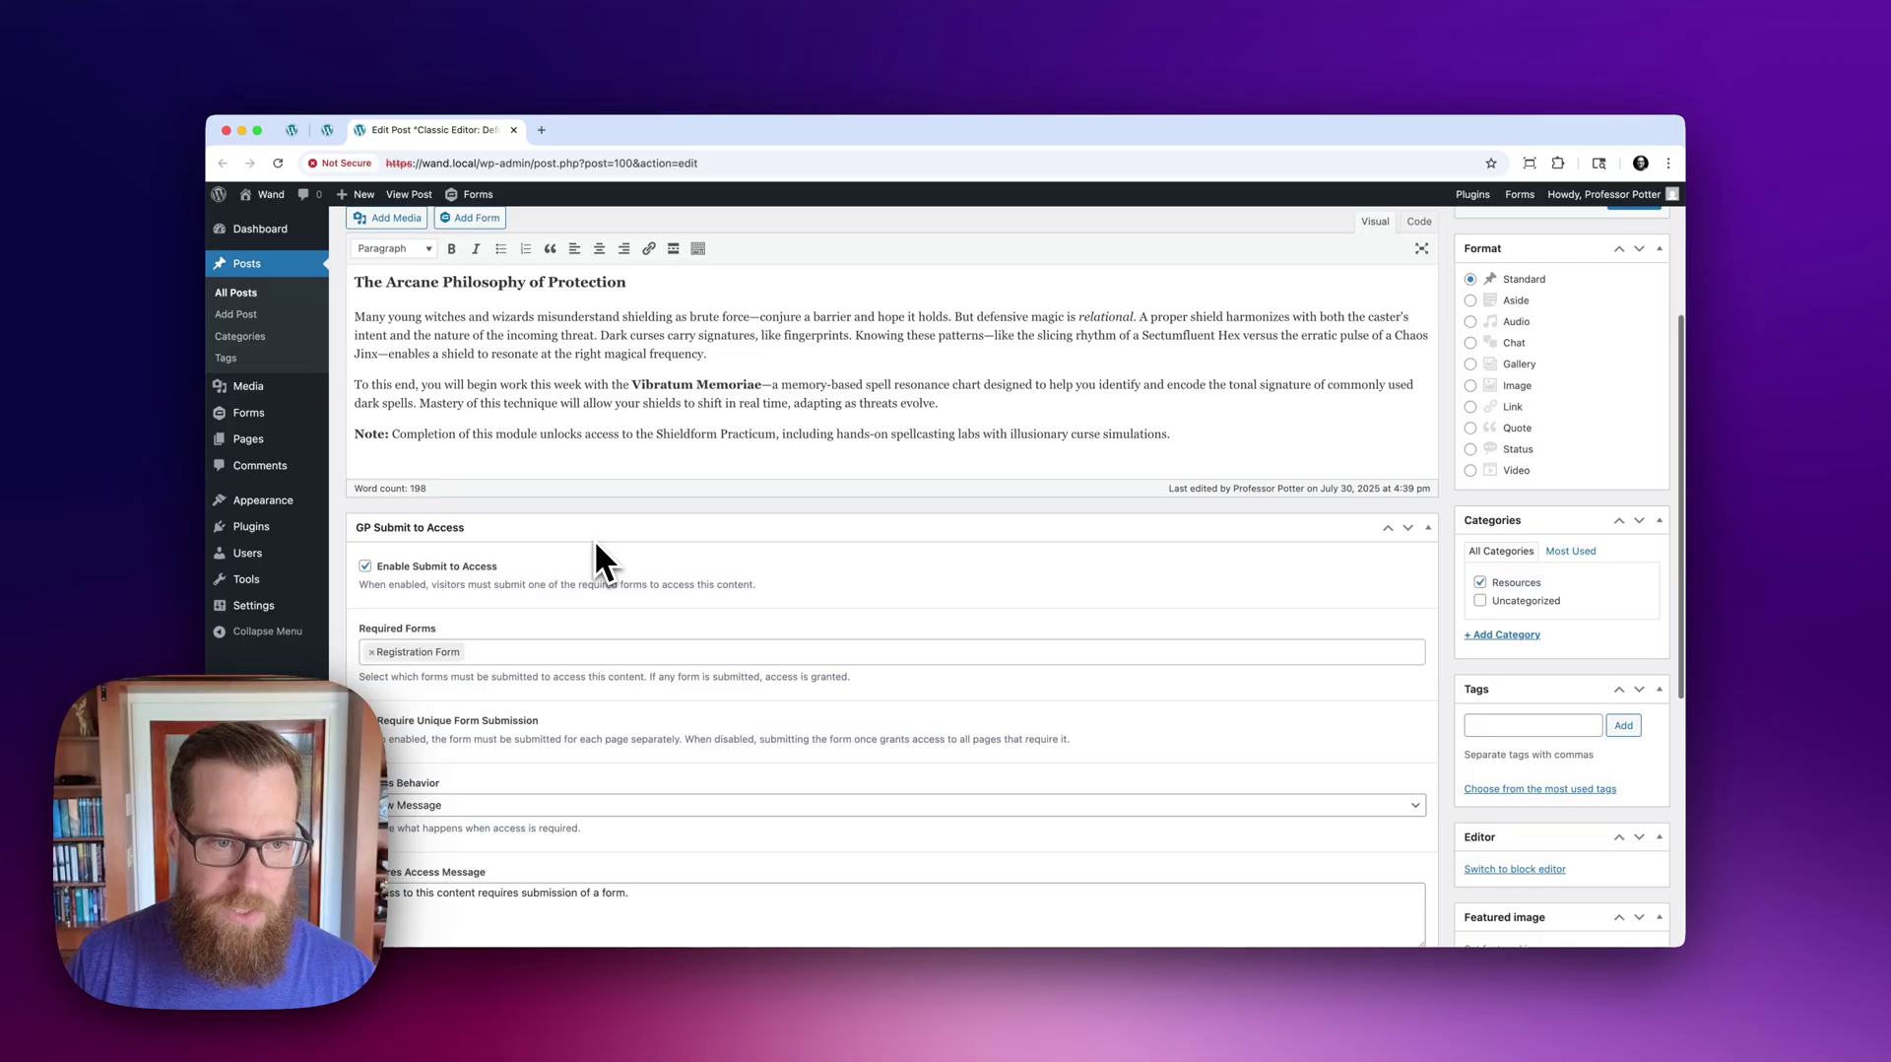
{"action": "scroll", "coordinate": [596, 543], "scroll_direction": "down", "scroll_amount": 5}
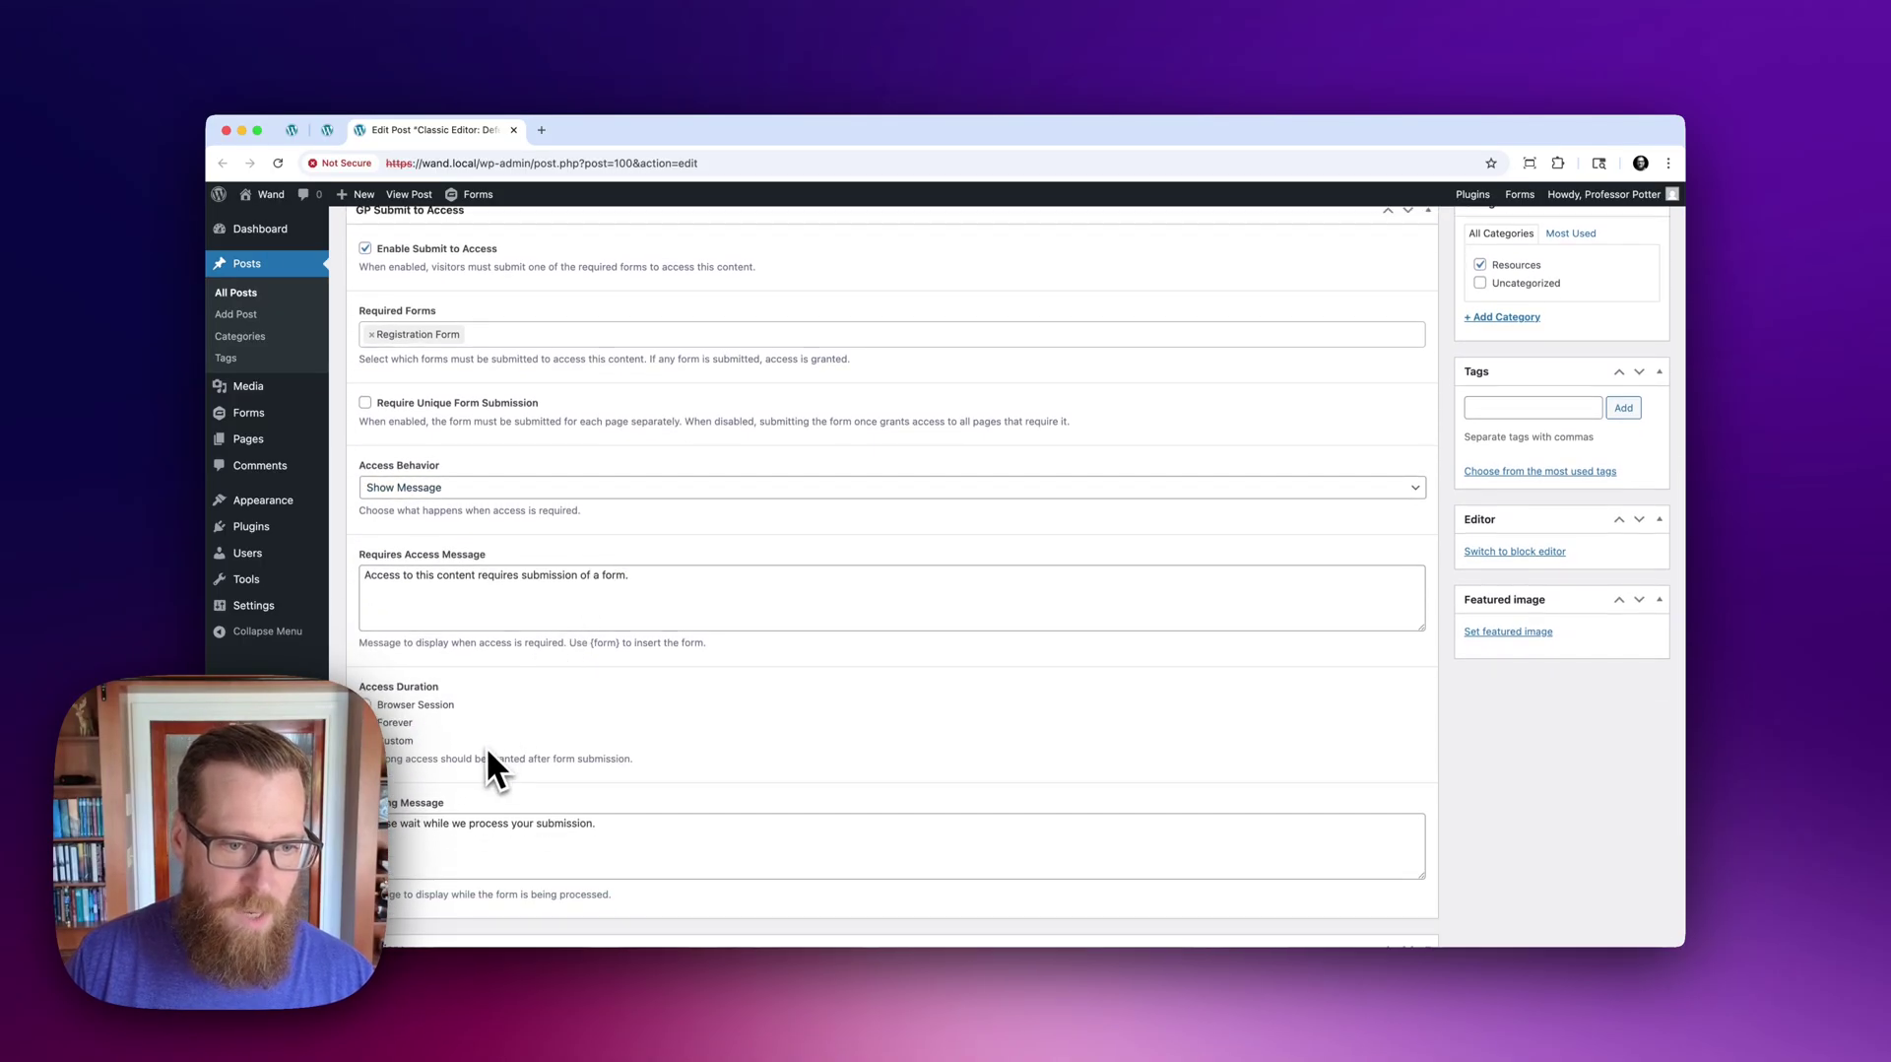
{"action": "scroll", "coordinate": [484, 785], "scroll_direction": "down", "scroll_amount": 2}
{"action": "scroll", "coordinate": [485, 786], "scroll_direction": "up", "scroll_amount": 5}
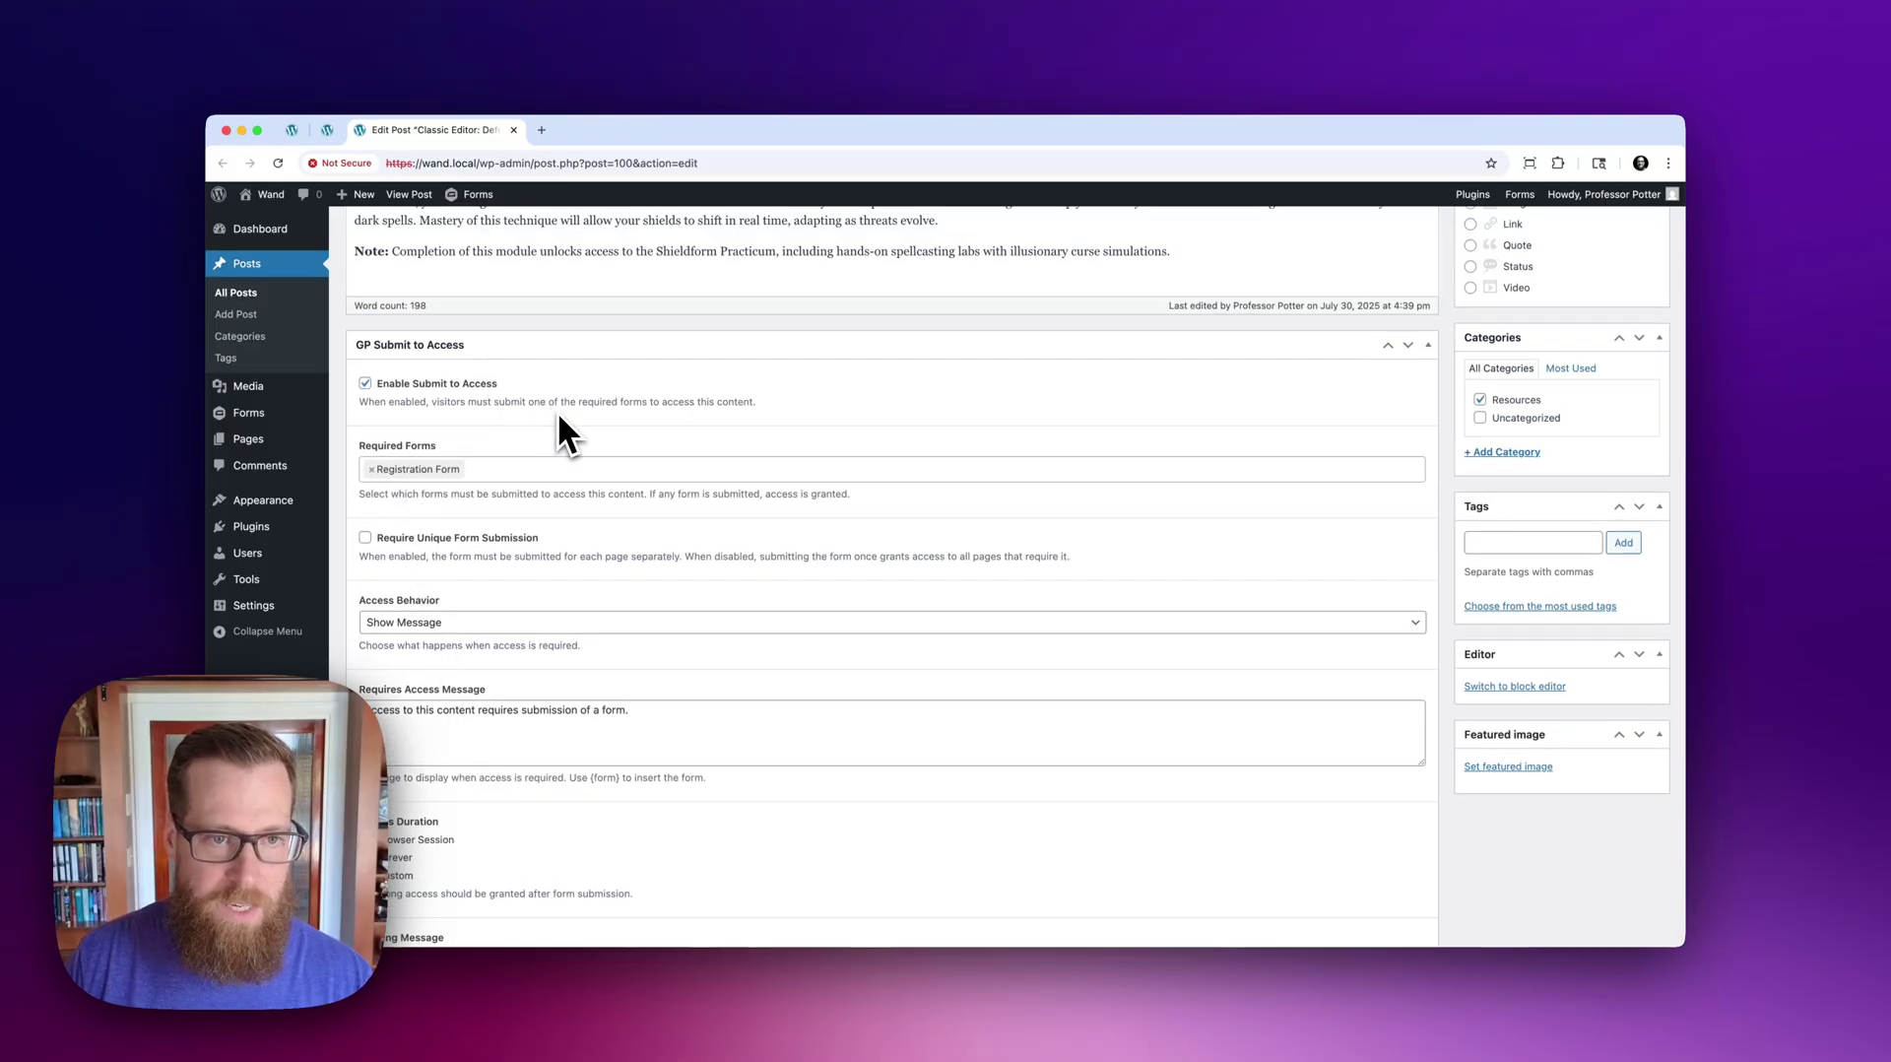
{"action": "scroll", "coordinate": [559, 414], "scroll_direction": "up", "scroll_amount": 2}
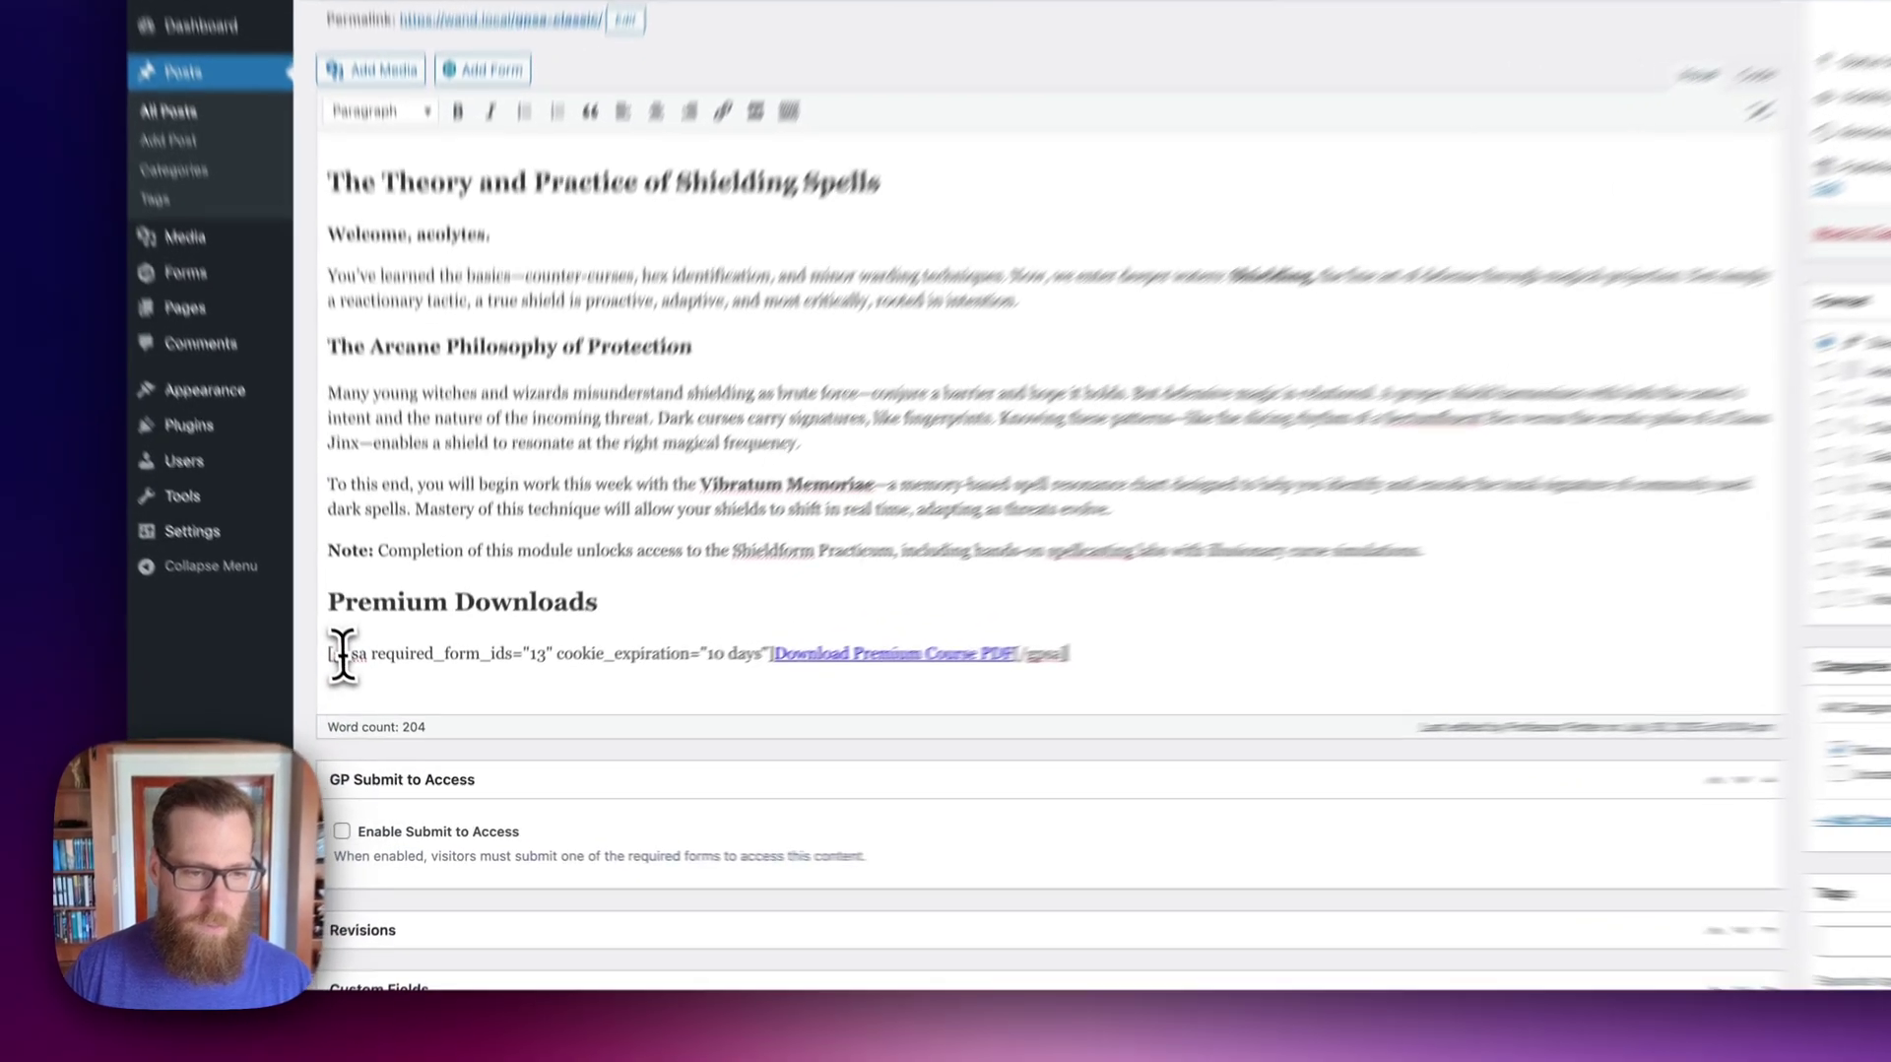
Step: Examine the gpsa shortcode around the Download Premium Course PDF link, including its required_form_ids and cookie_expiration attributes
{"action": "double_click", "coordinate": [340, 654]}
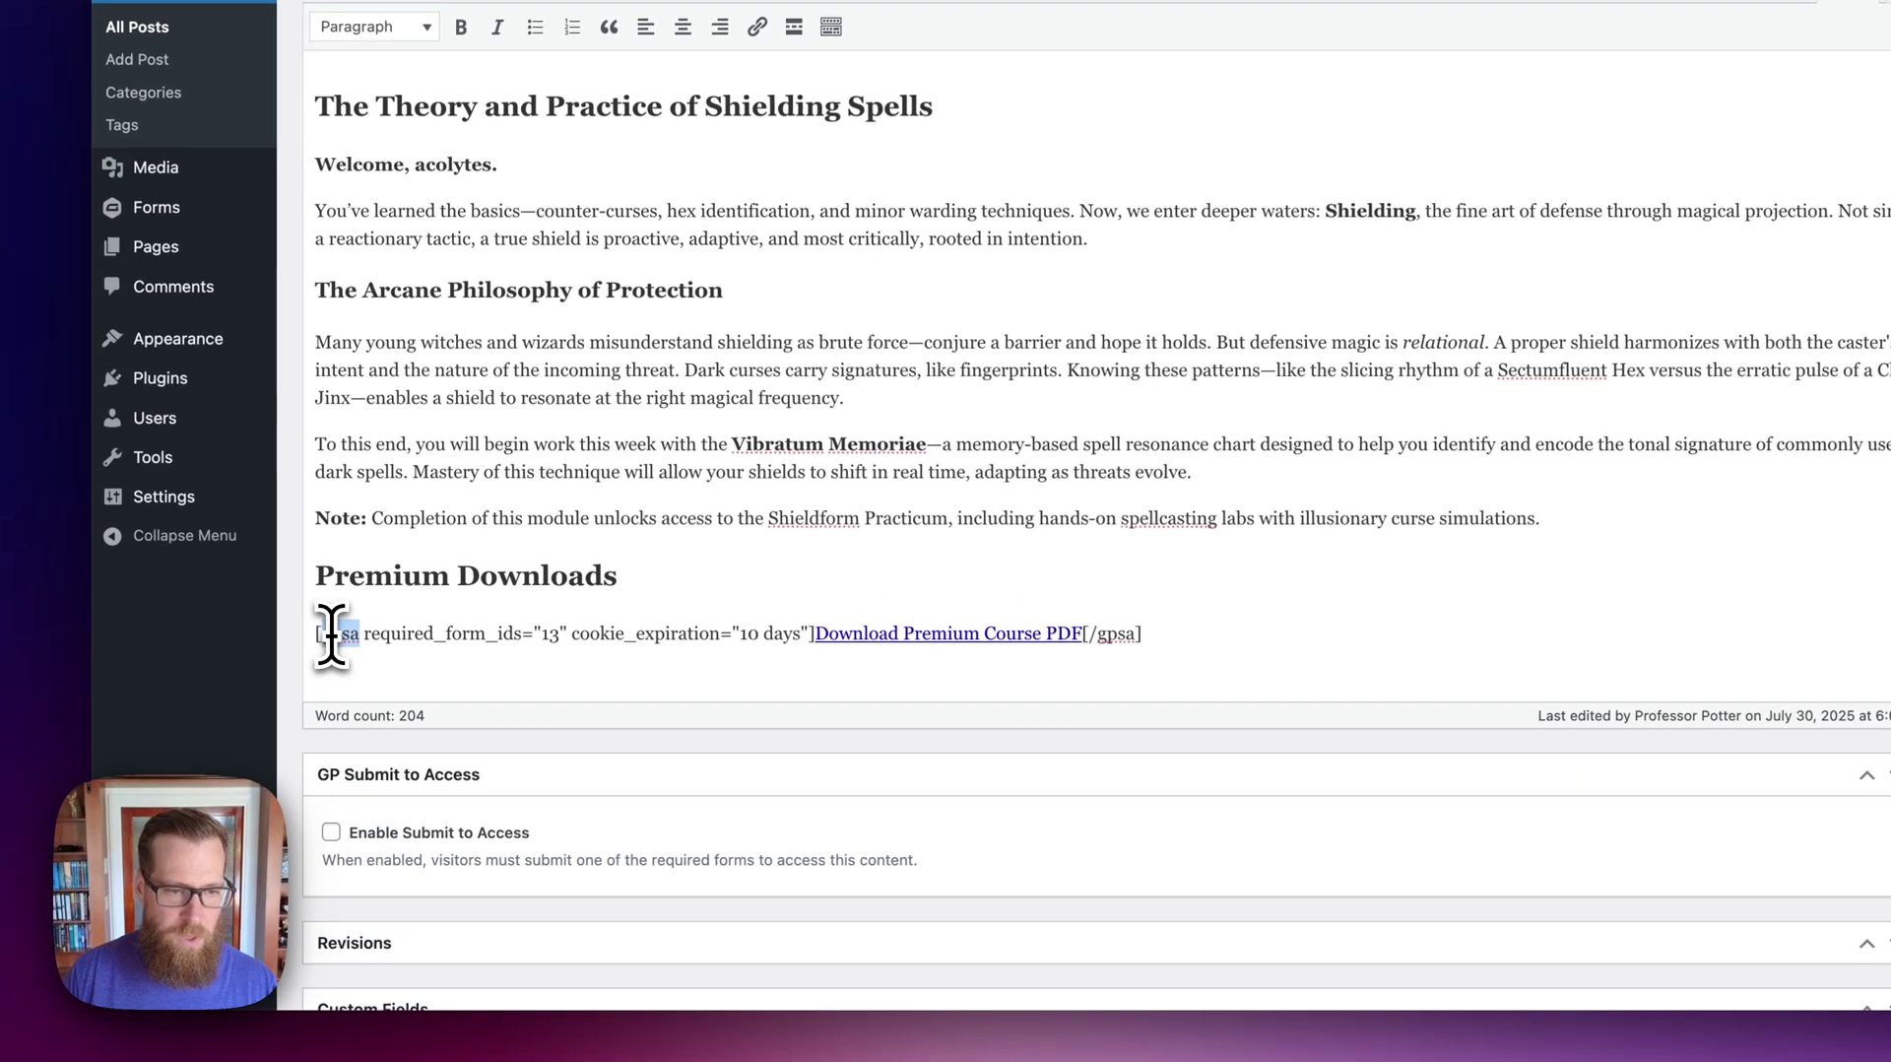
{"action": "double_click", "coordinate": [407, 635]}
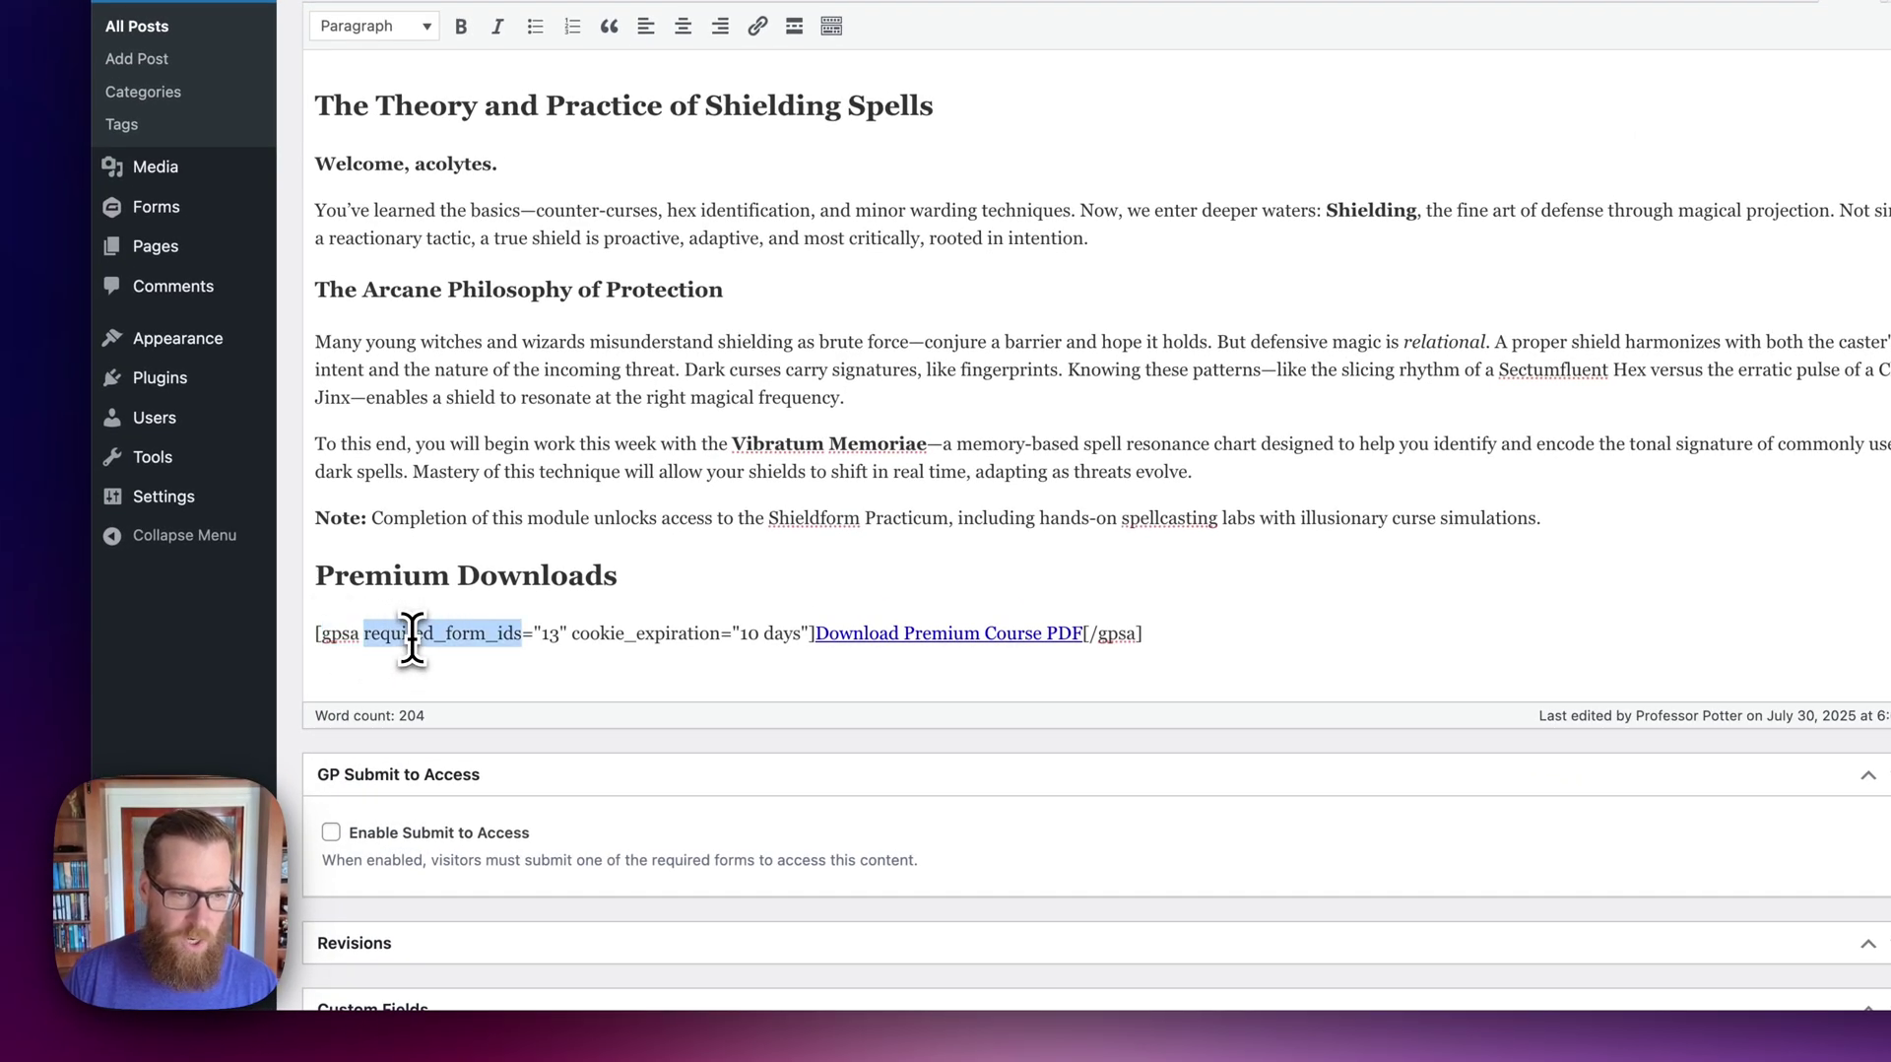
{"action": "left_click", "coordinate": [550, 640]}
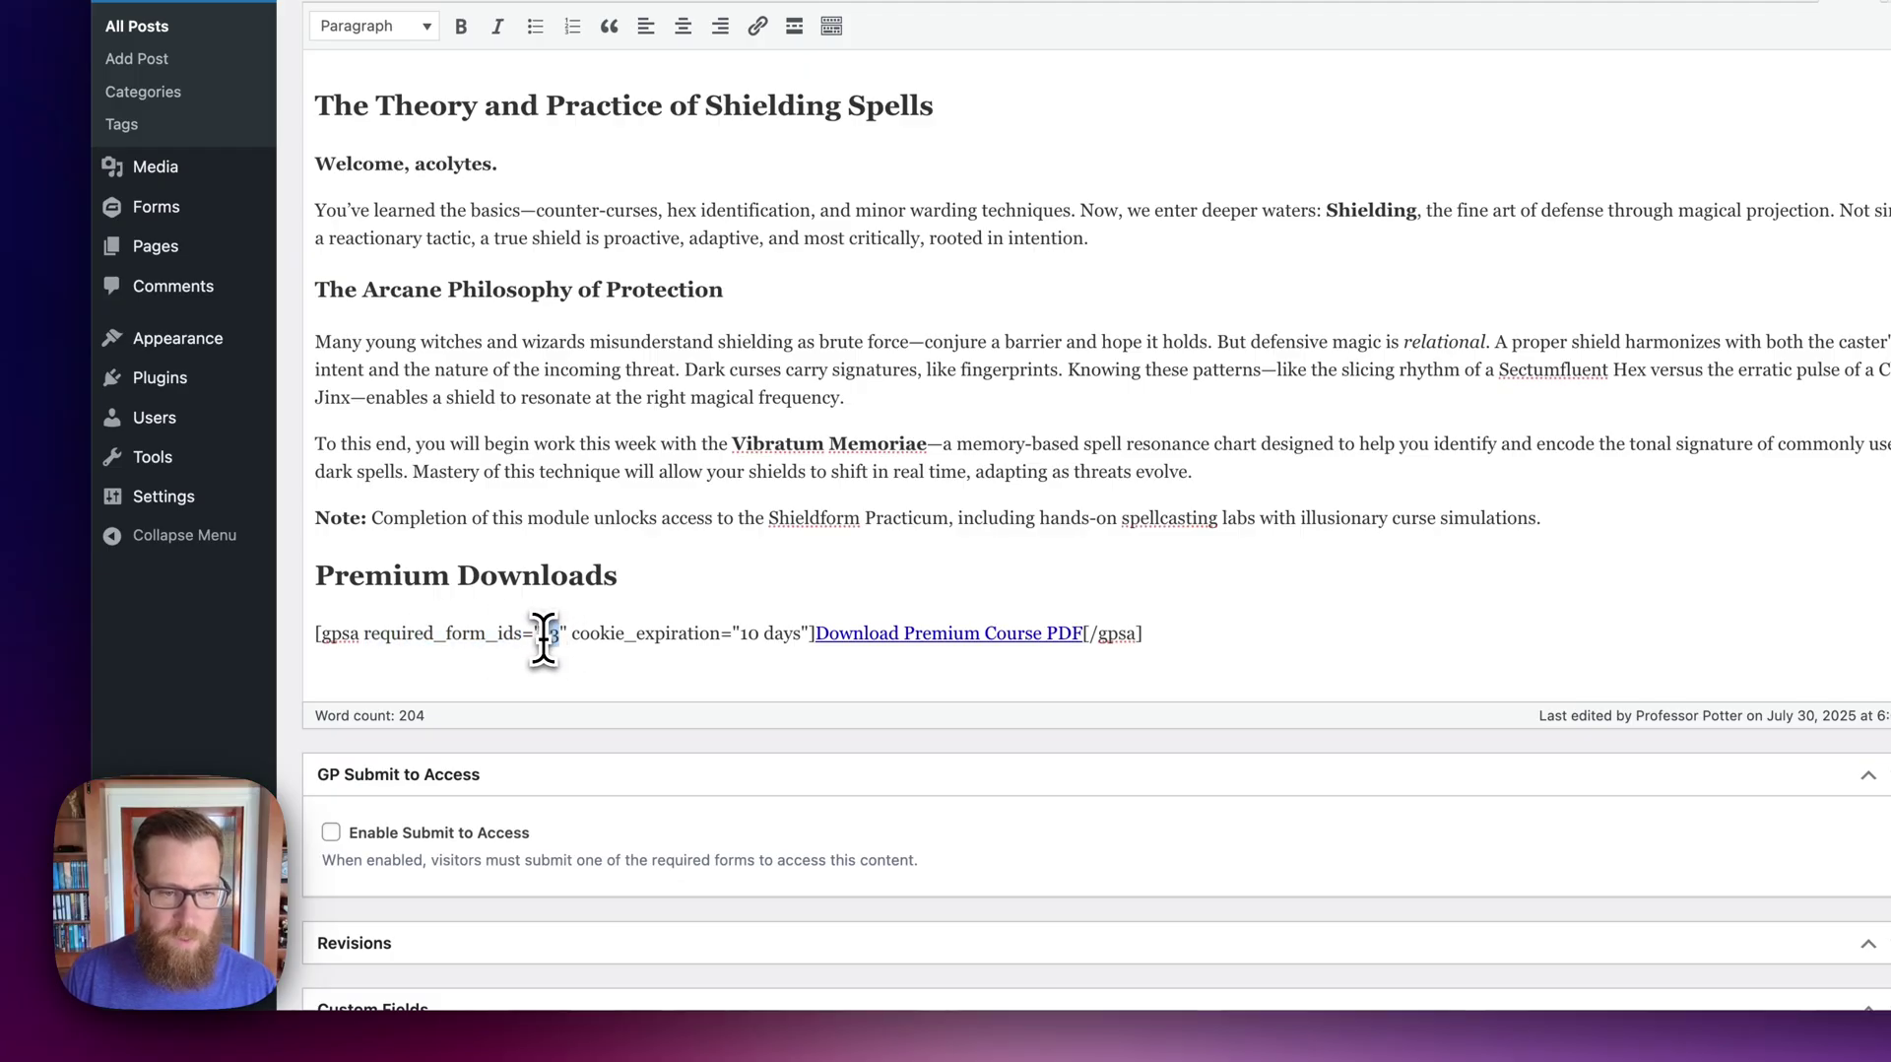
{"action": "double_click", "coordinate": [543, 635]}
{"action": "double_click", "coordinate": [628, 635]}
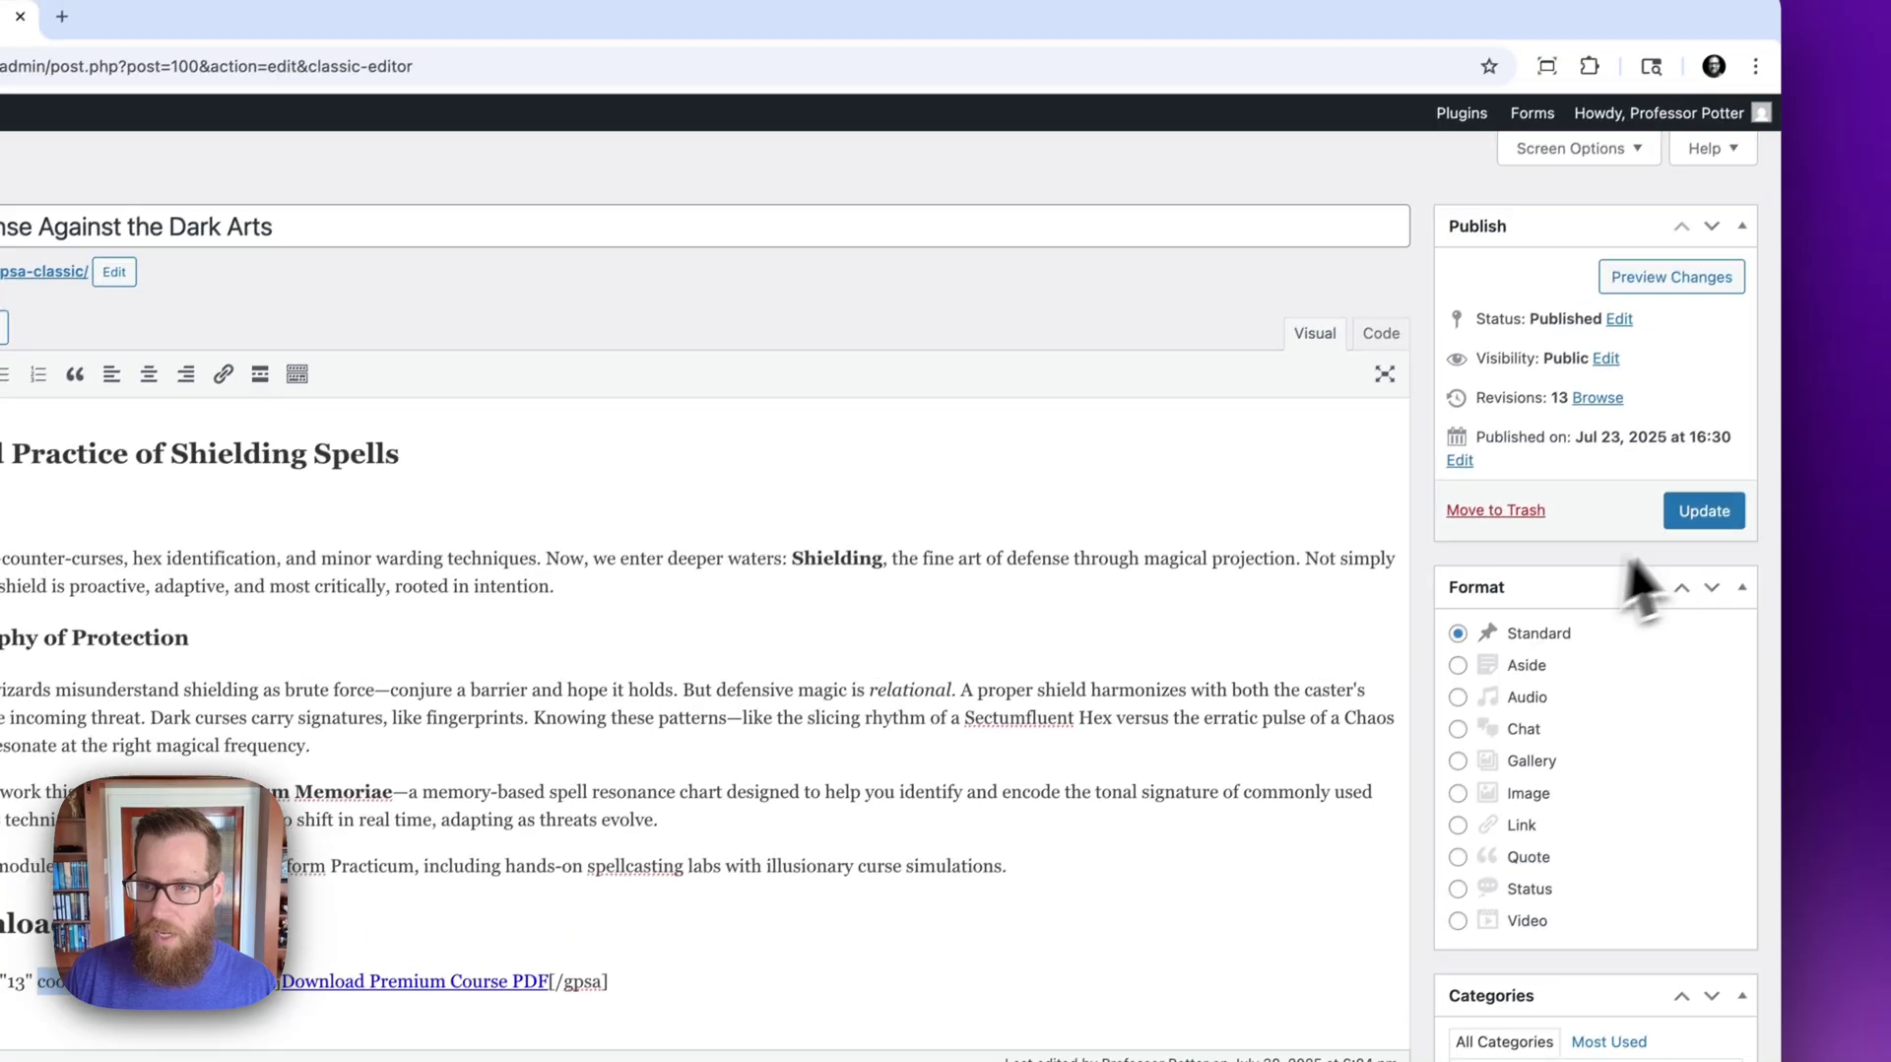
Step: Update the classic editor post, open it in an incognito window, and check its Premium Downloads section
{"action": "left_click", "coordinate": [1700, 517]}
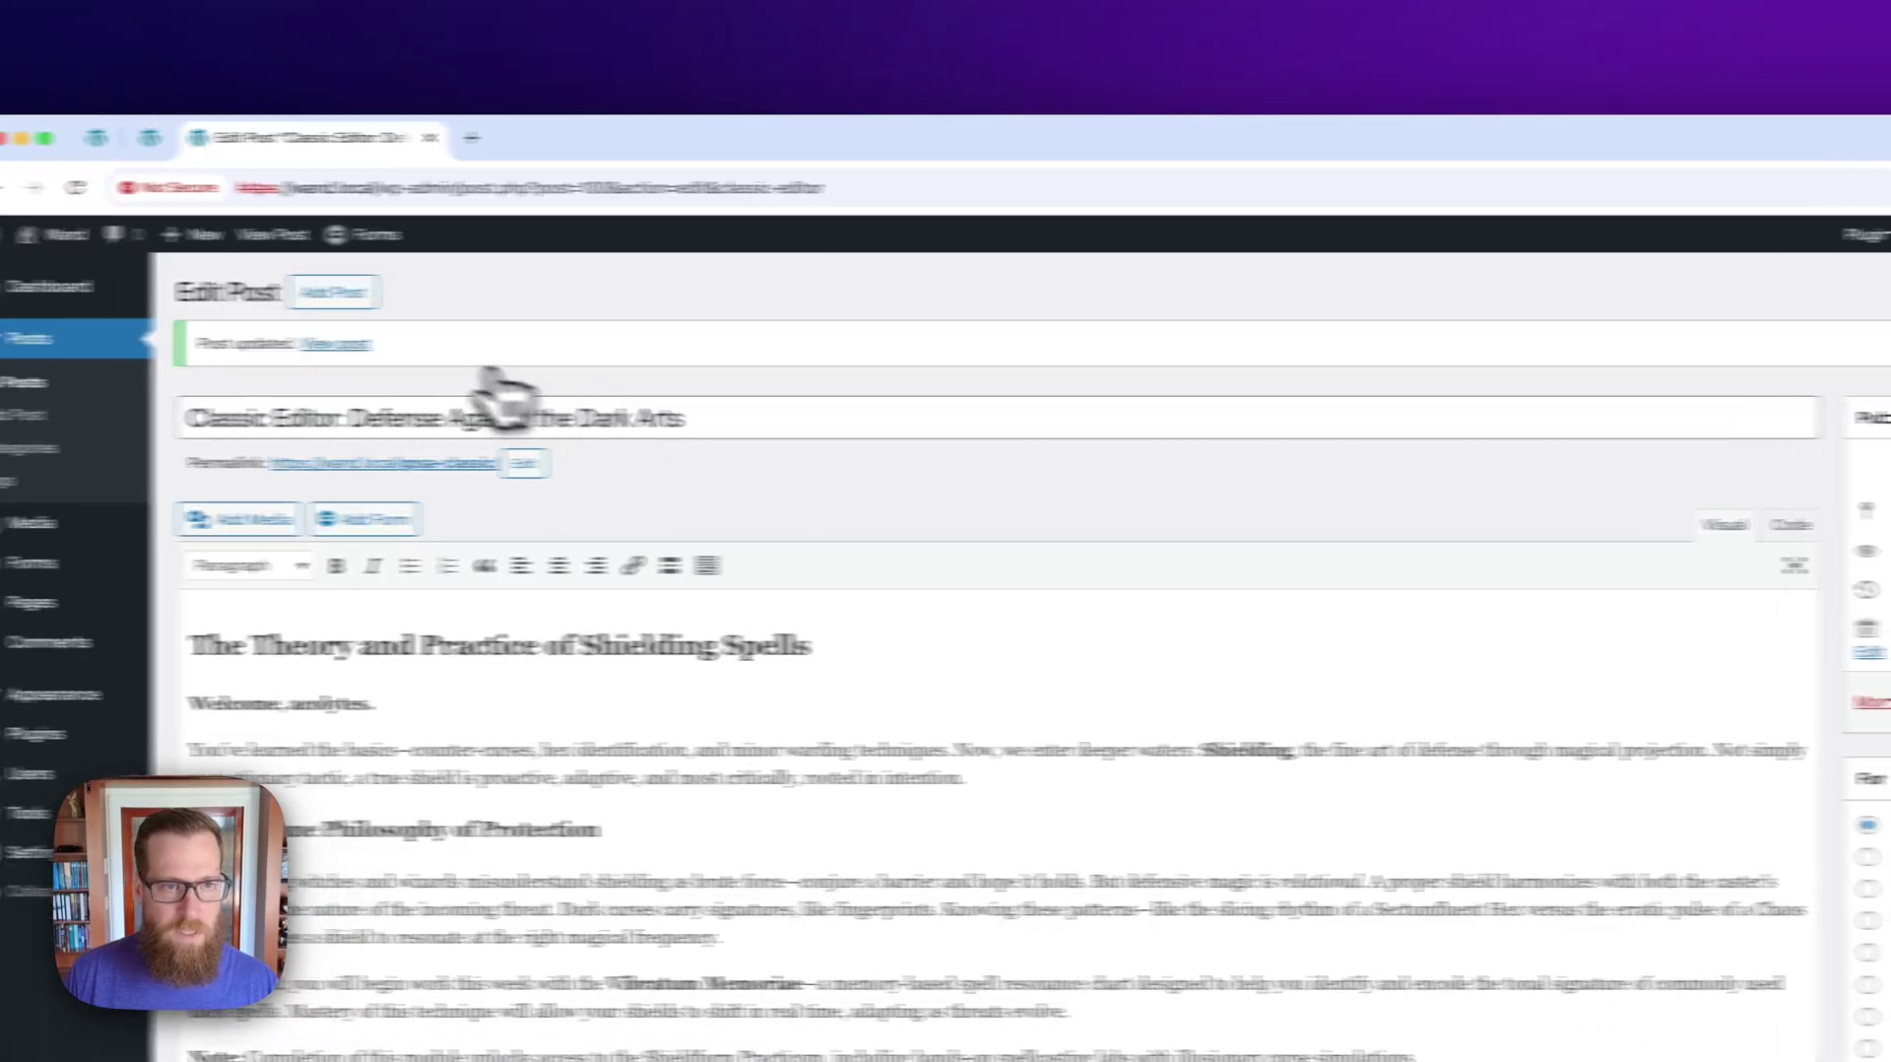
{"action": "right_click", "coordinate": [487, 347]}
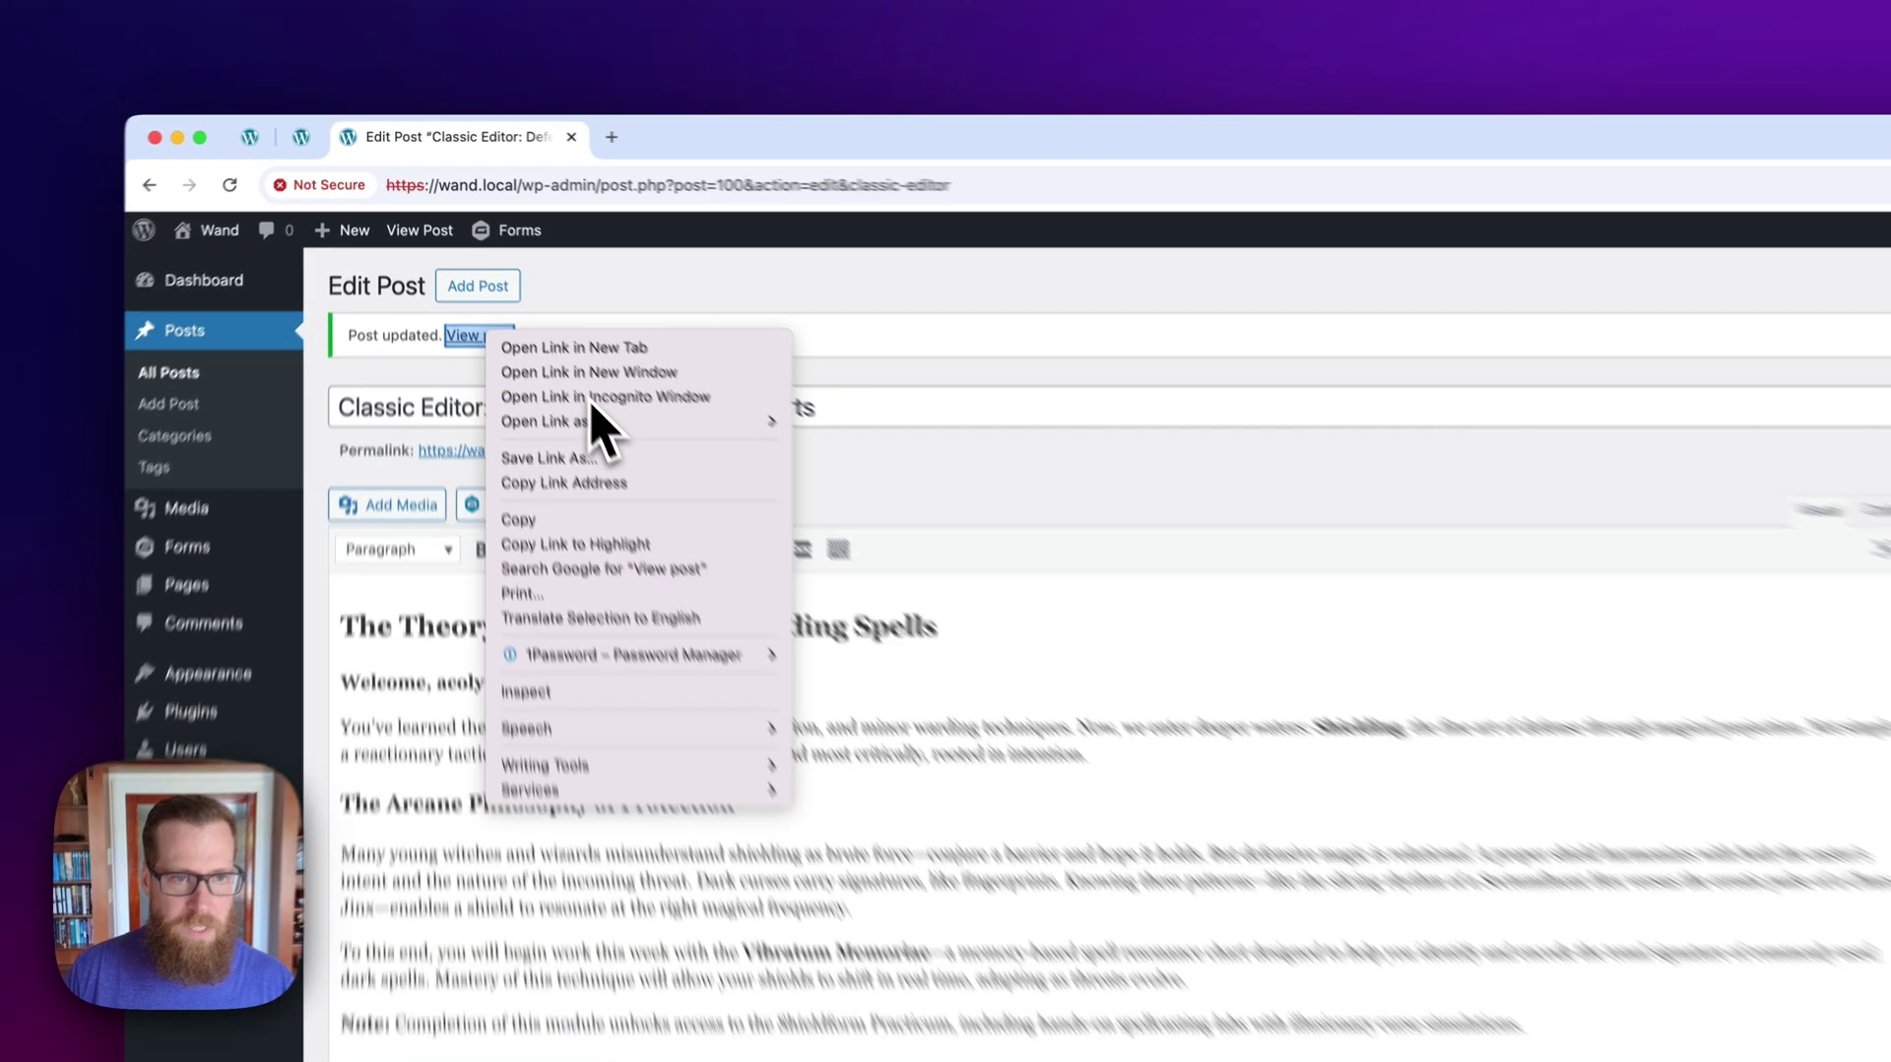
{"action": "left_click", "coordinate": [590, 397]}
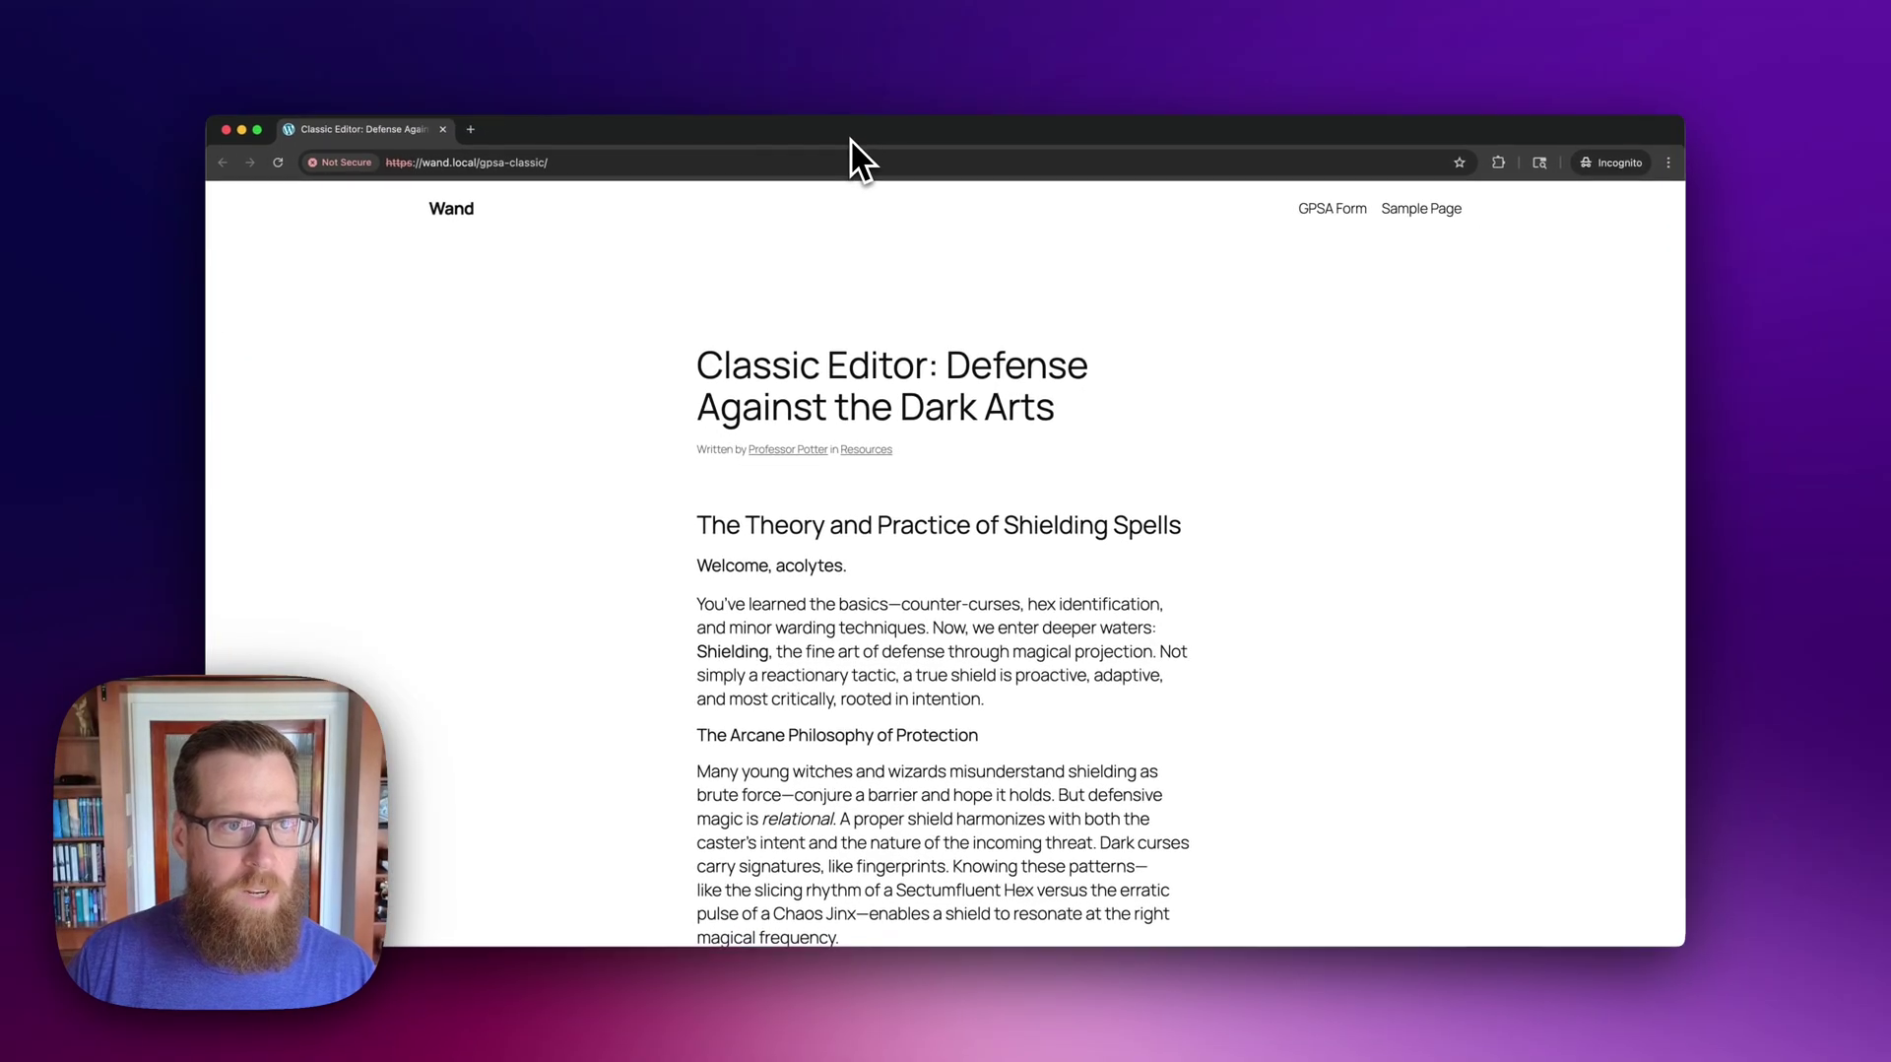
{"action": "scroll", "coordinate": [776, 355], "scroll_direction": "down", "scroll_amount": 3}
{"action": "scroll", "coordinate": [773, 363], "scroll_direction": "down", "scroll_amount": 10}
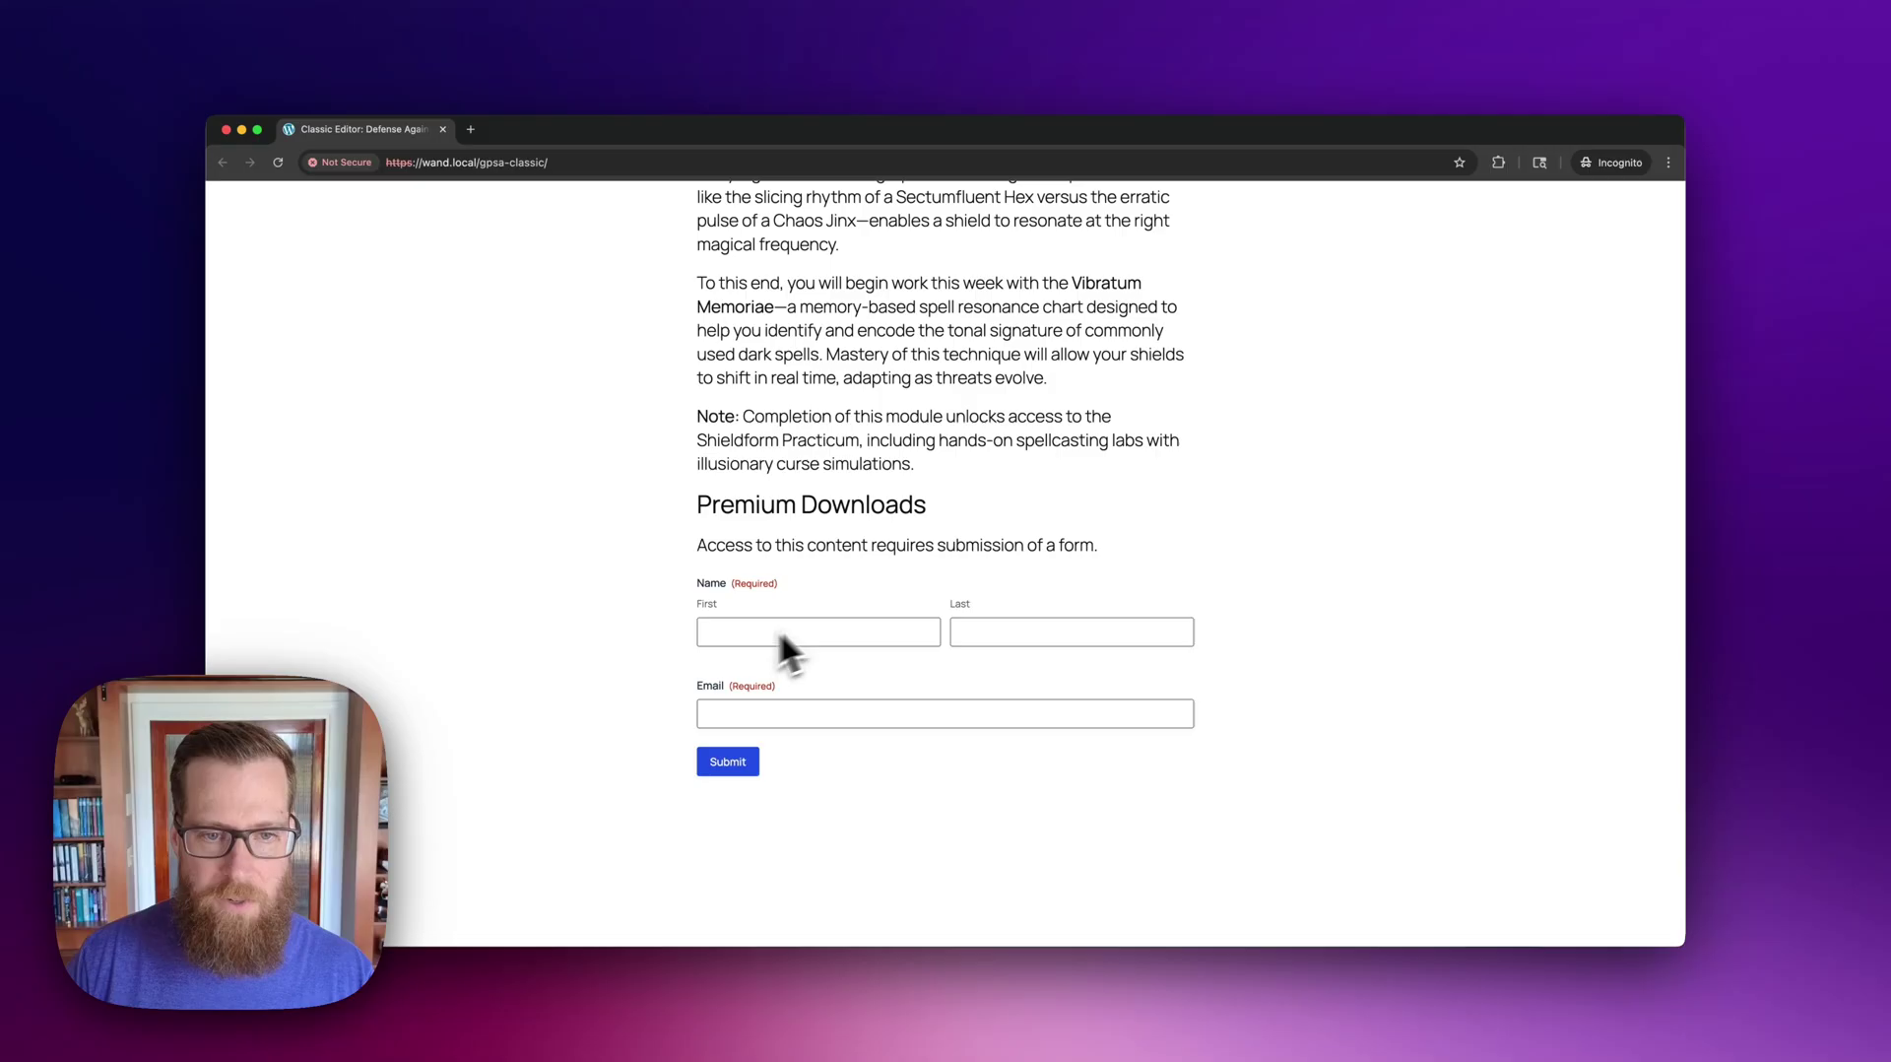
{"action": "scroll", "coordinate": [778, 629], "scroll_direction": "up", "scroll_amount": 8}
{"action": "scroll", "coordinate": [877, 596], "scroll_direction": "down", "scroll_amount": 8}
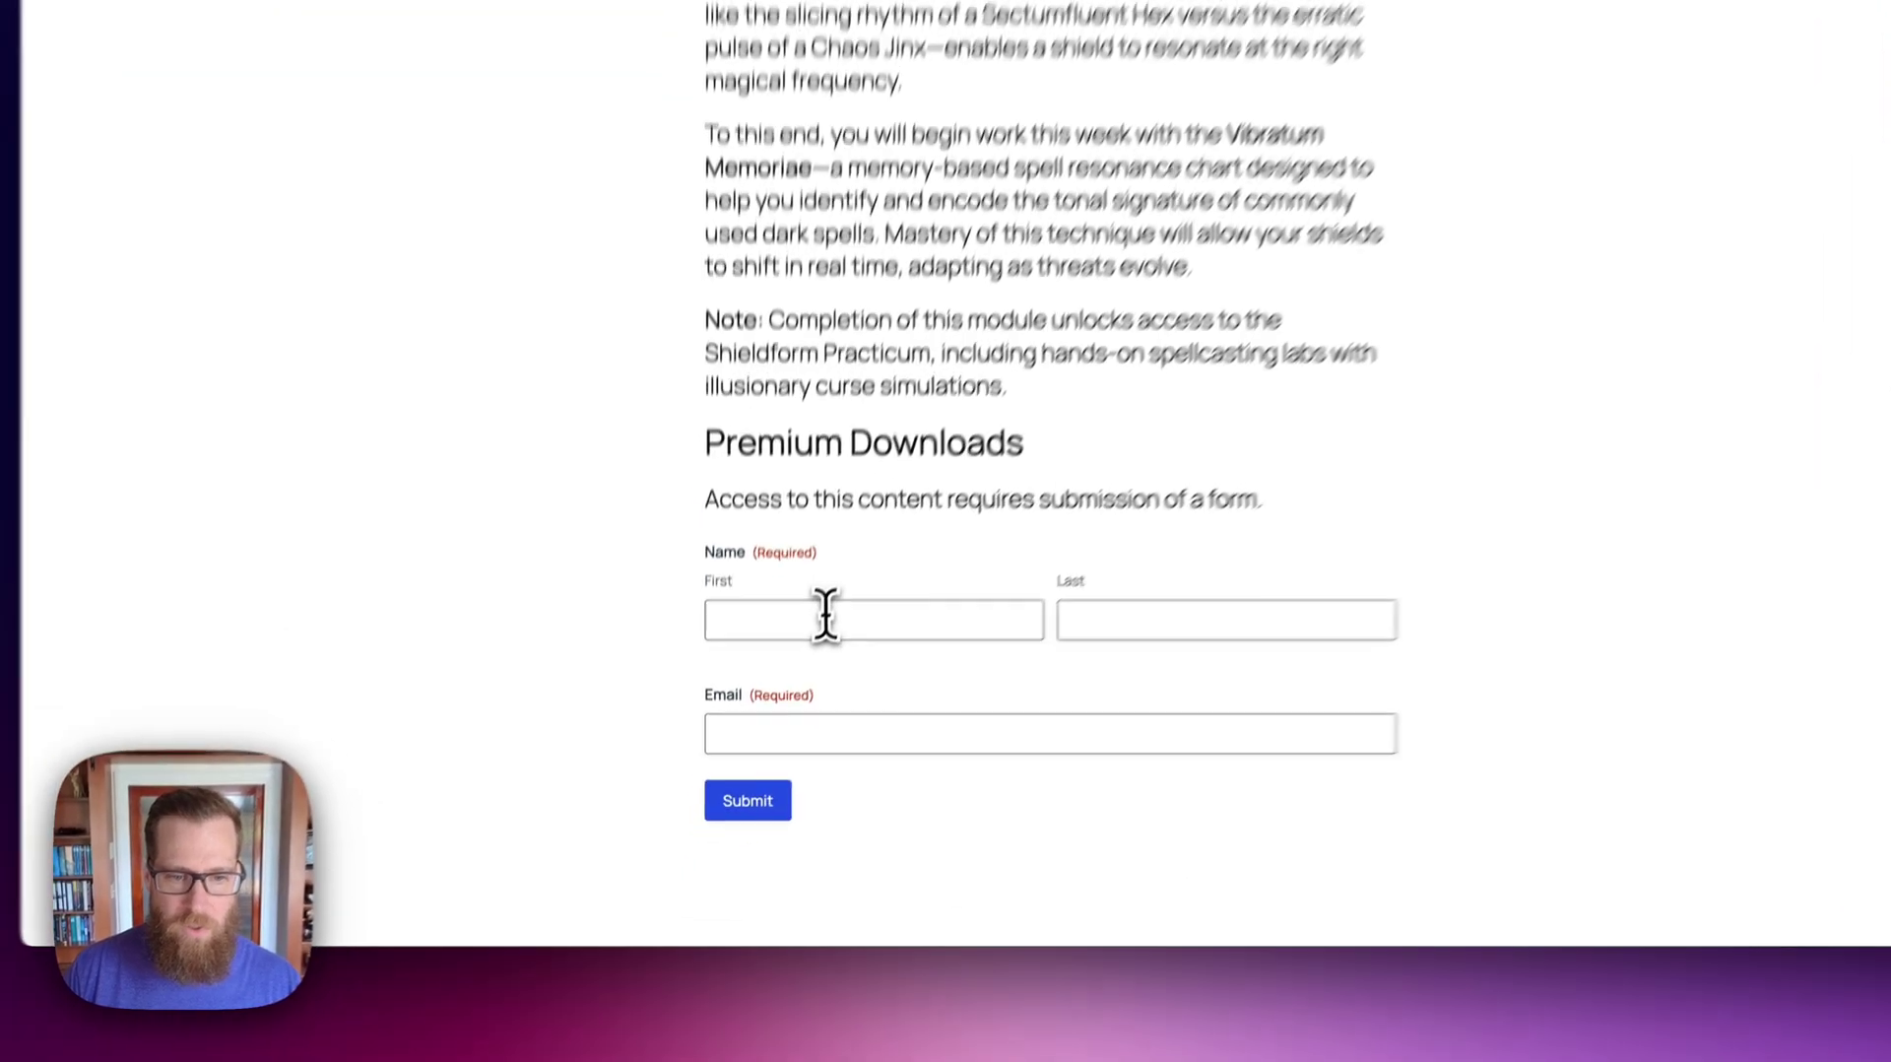
Step: Fill in the Premium Downloads form's name and email with a saved autofill identity, submit it, and check the section's content
{"action": "left_click", "coordinate": [825, 616]}
{"action": "key", "text": "Down"}
{"action": "key", "text": "Down"}
{"action": "key", "text": "Down"}
{"action": "key", "text": "Return"}
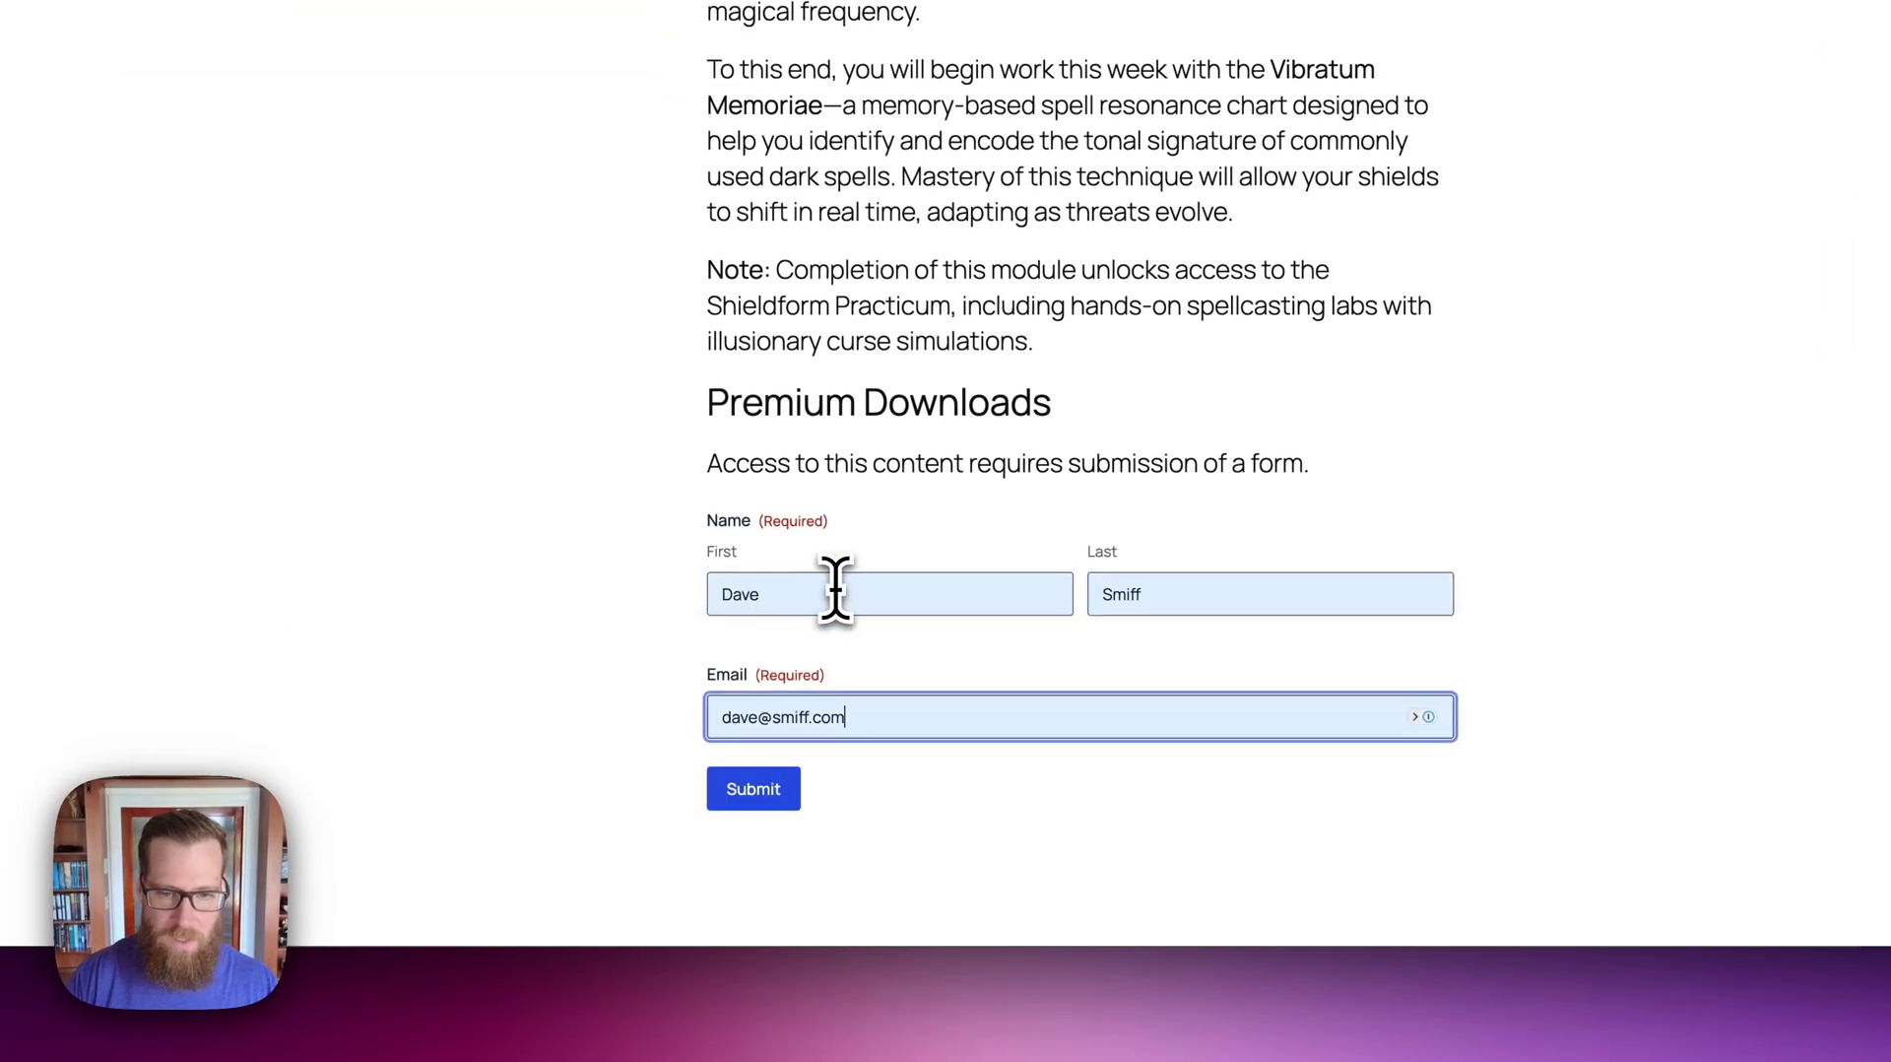
{"action": "left_click", "coordinate": [744, 793]}
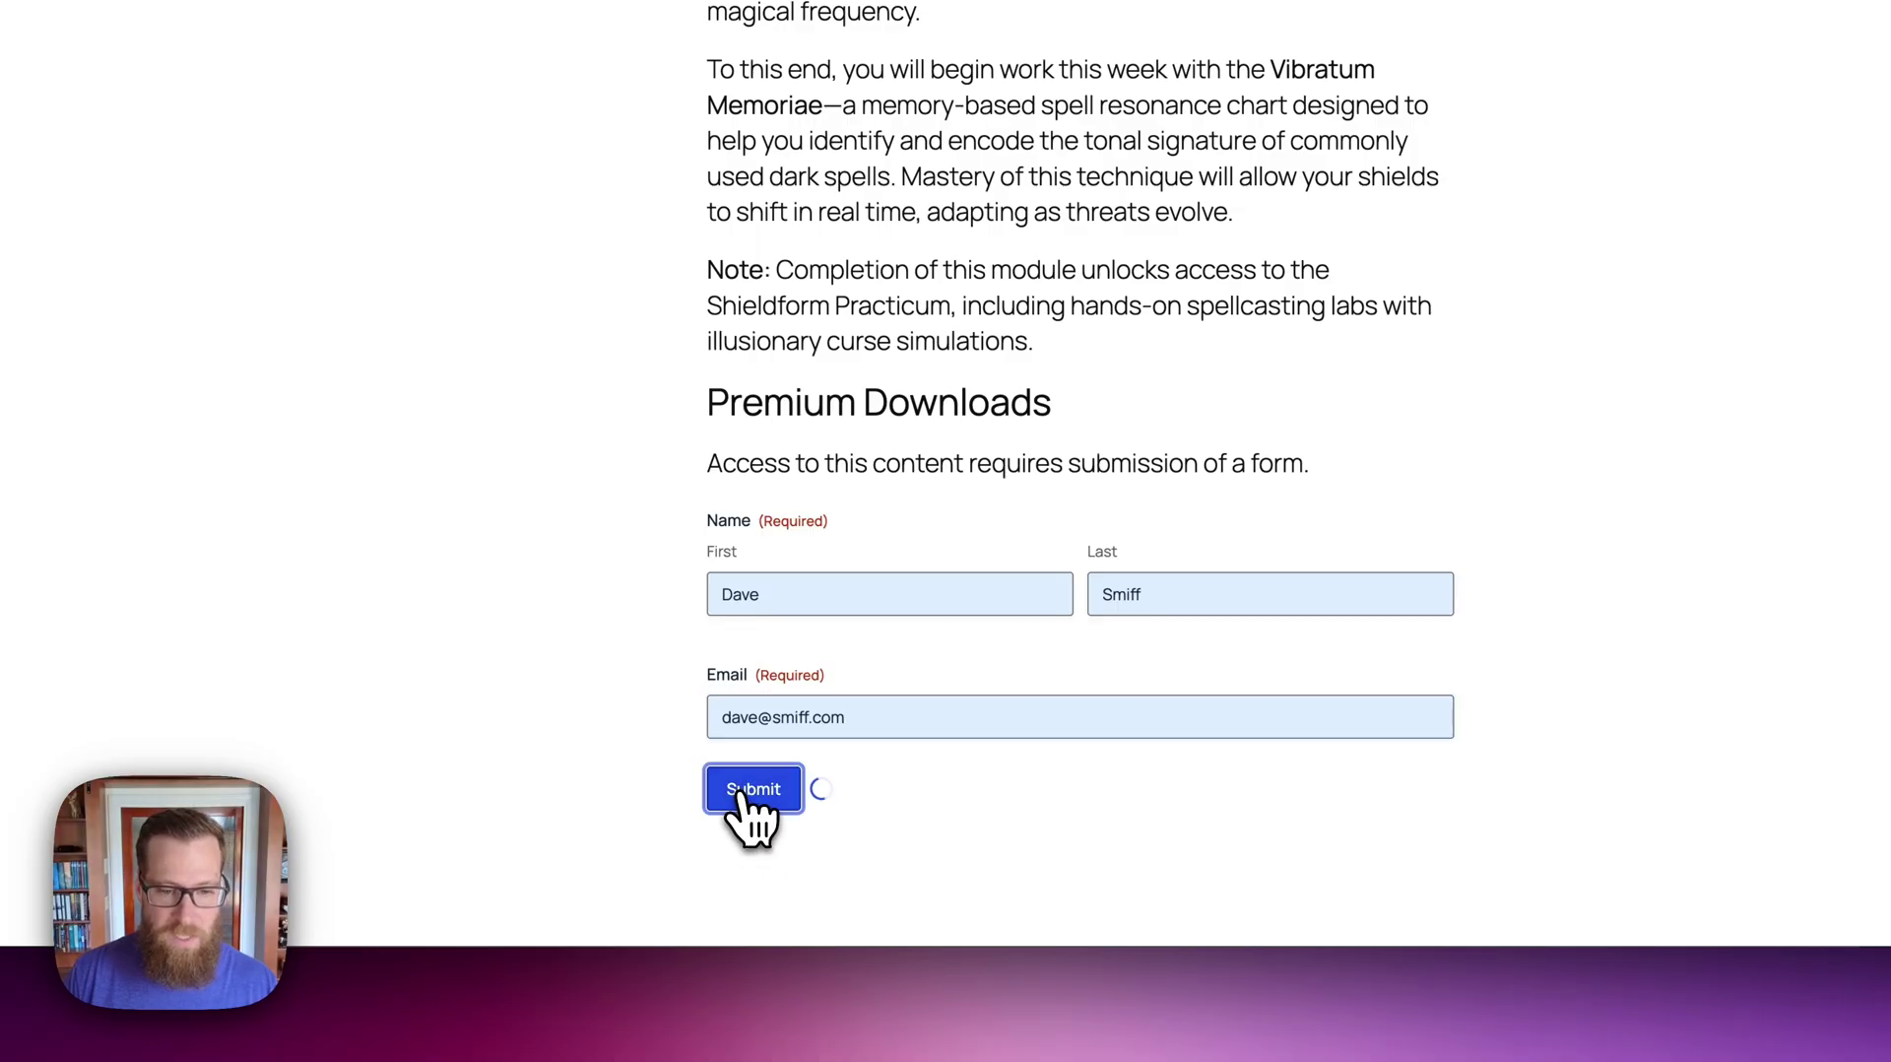
{"action": "scroll", "coordinate": [867, 611], "scroll_direction": "down", "scroll_amount": 5}
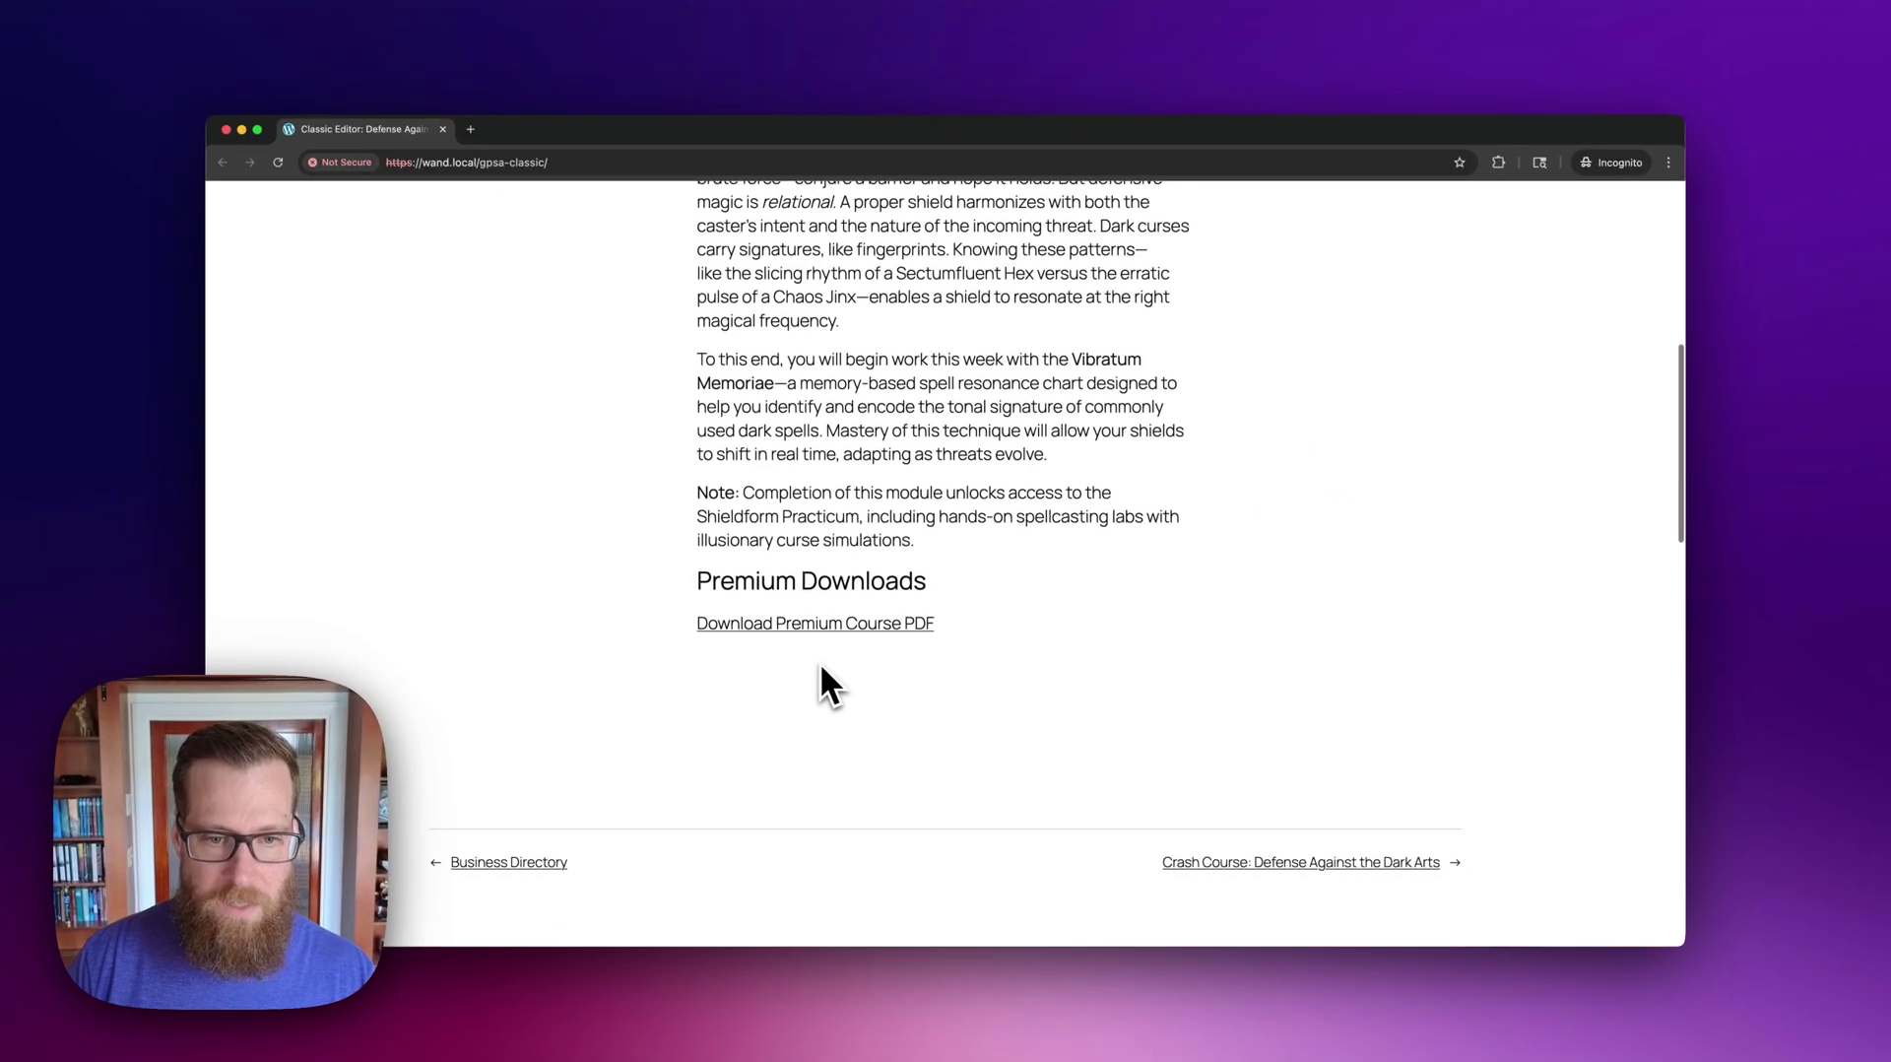